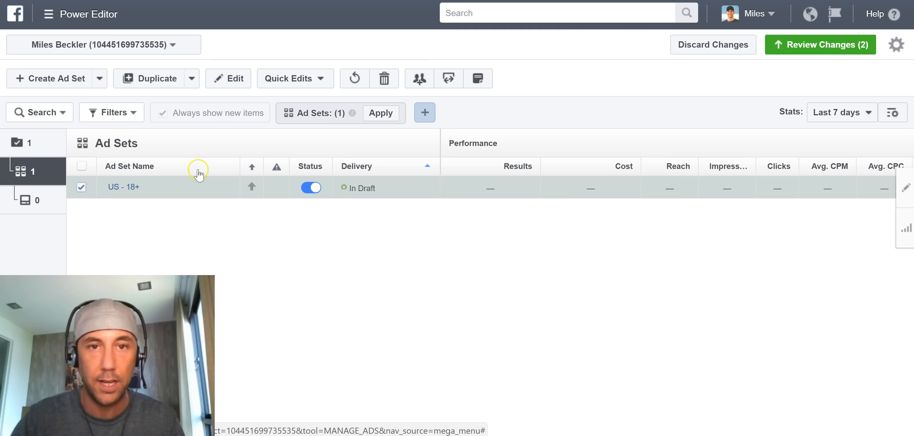
left_click(383, 113)
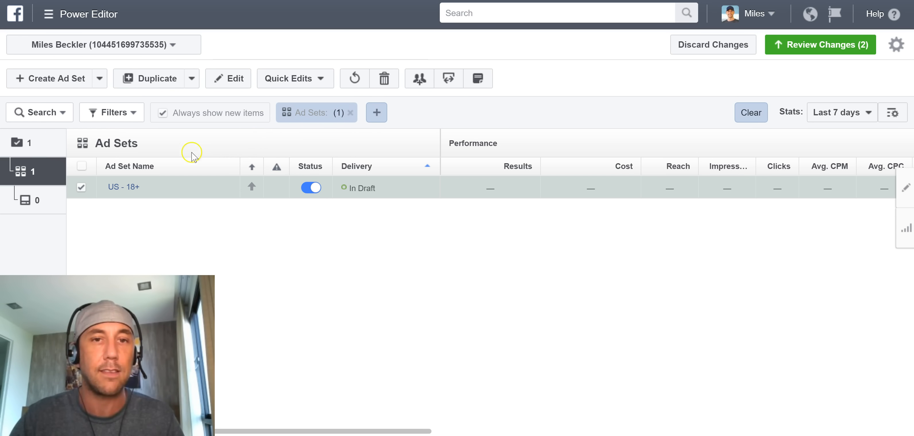
left_click(353, 112)
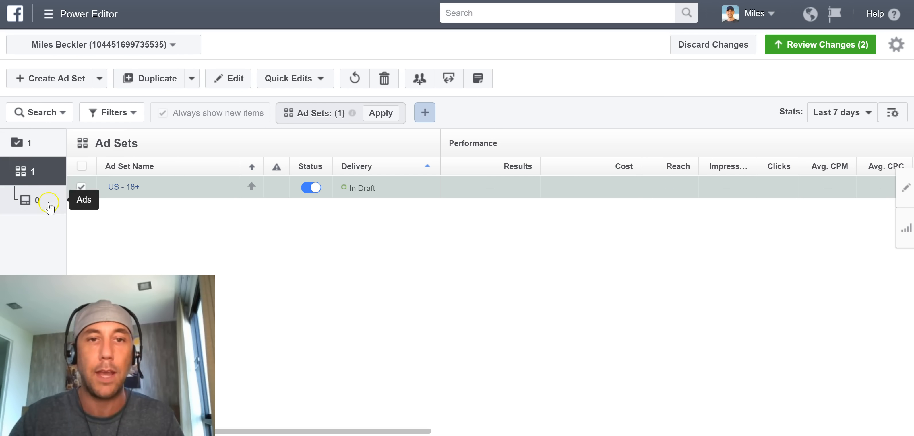
left_click(34, 150)
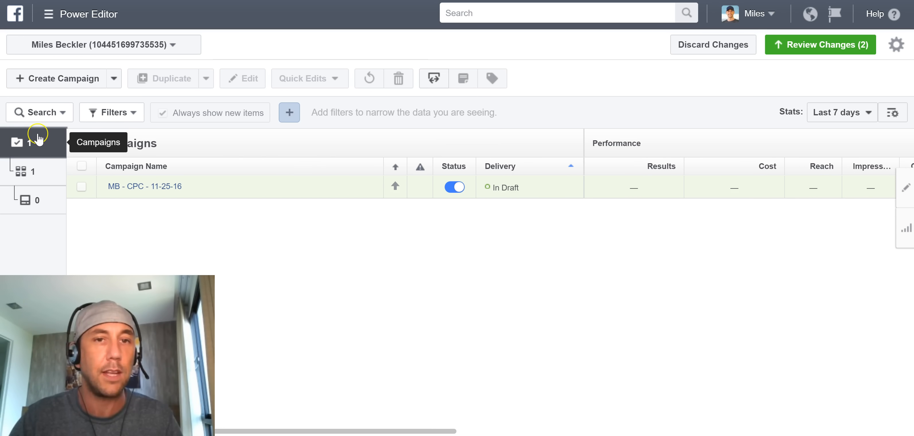
left_click(83, 187)
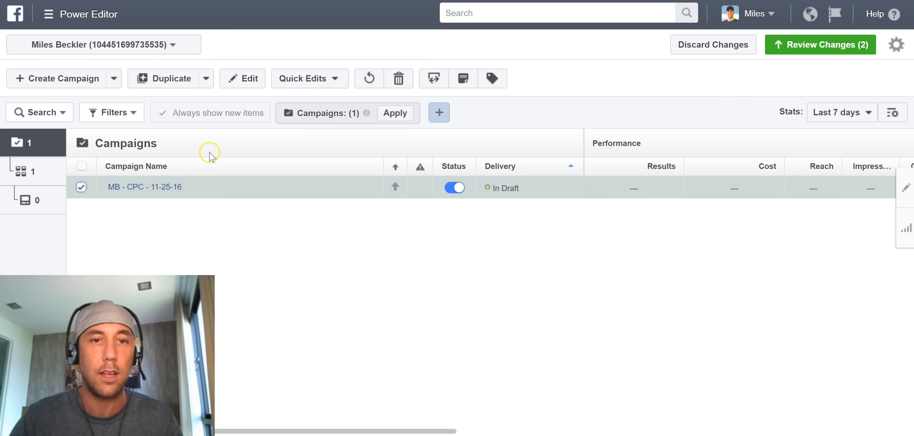
left_click(402, 113)
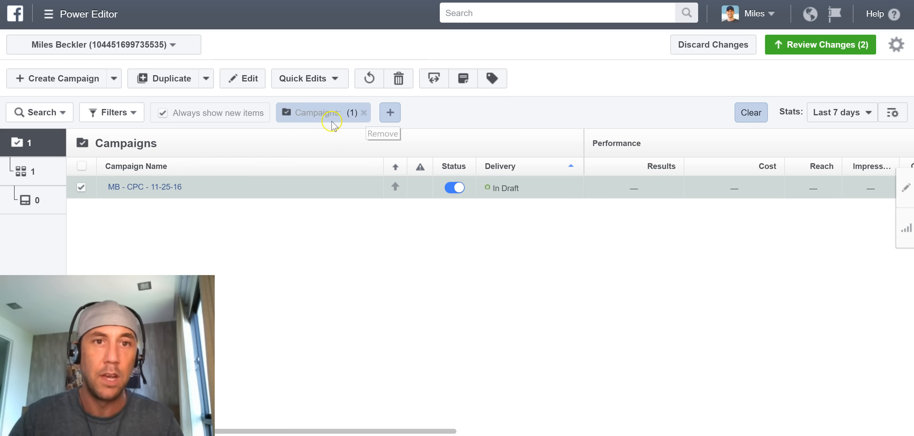
left_click(363, 112)
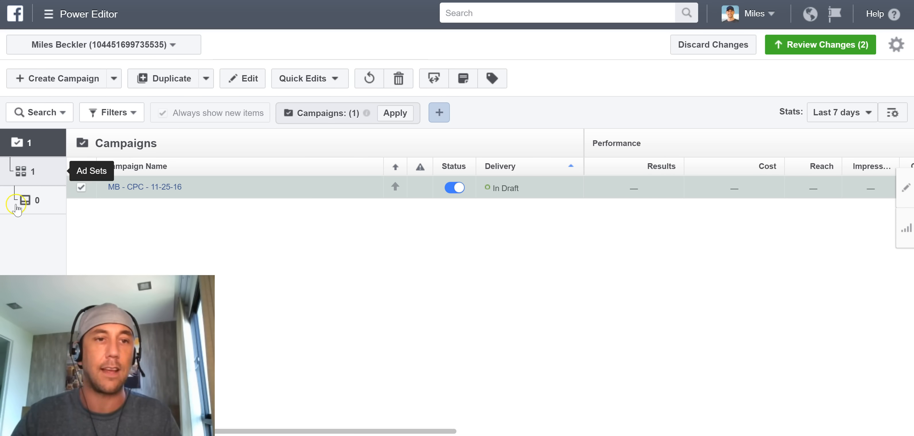
left_click(46, 202)
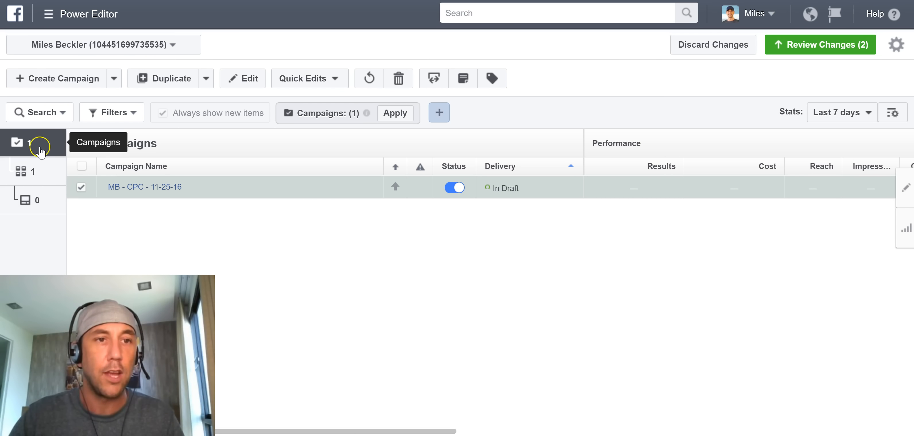
Filter the ad sets to the selected US - 18+ ad set and open its settings for editing.
left_click(55, 167)
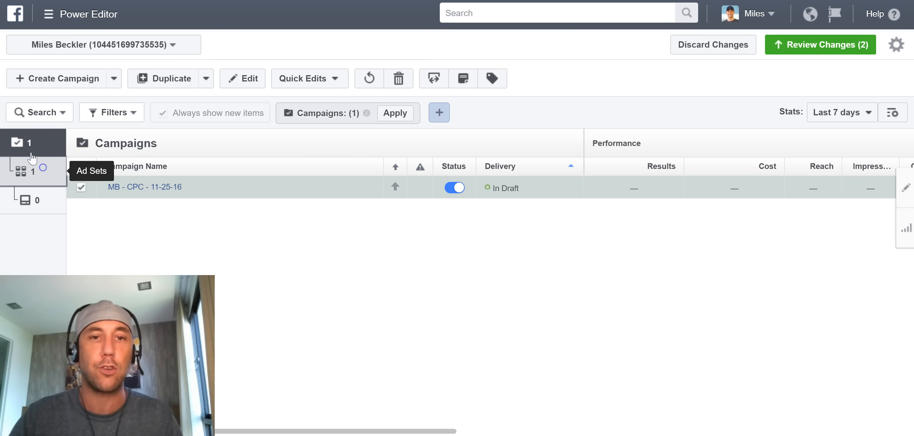
left_click(376, 113)
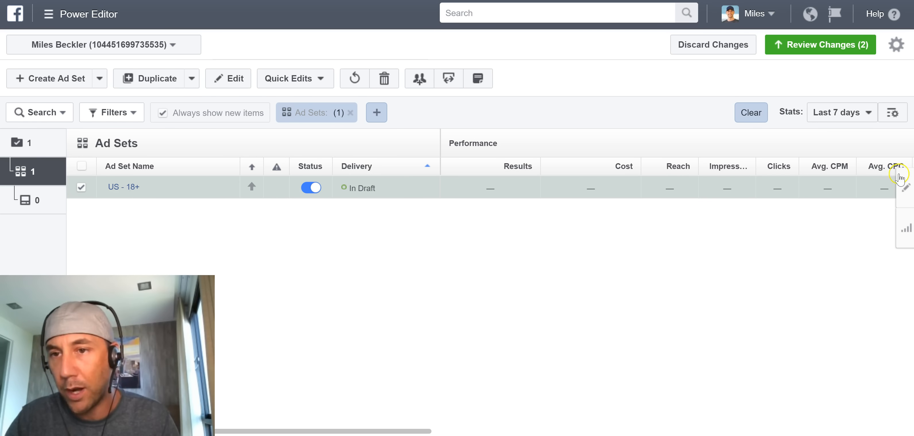
left_click(904, 190)
left_click(140, 192)
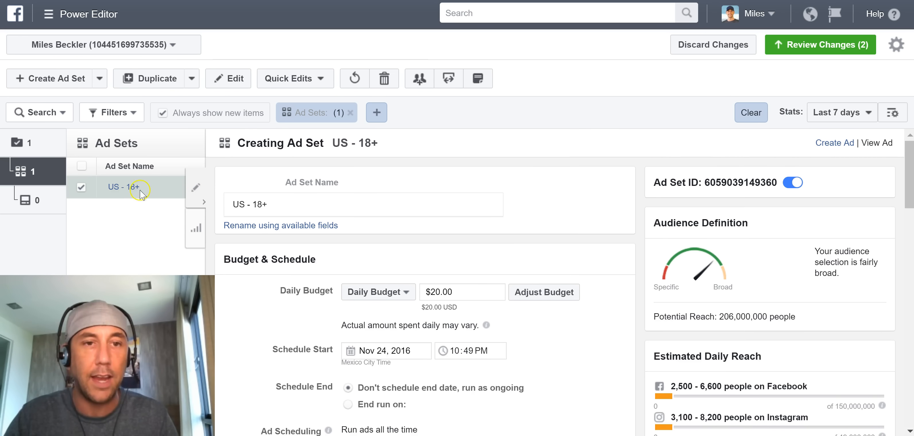
left_click(195, 187)
left_click(906, 193)
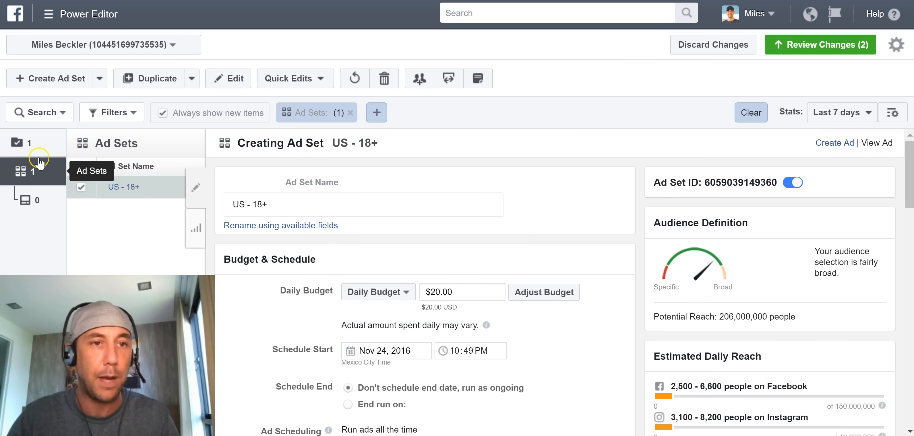
Examine the settings of the MB - CPC - 11-25-16 campaign, and return to the US - 18+ ad set's settings.
left_click(30, 143)
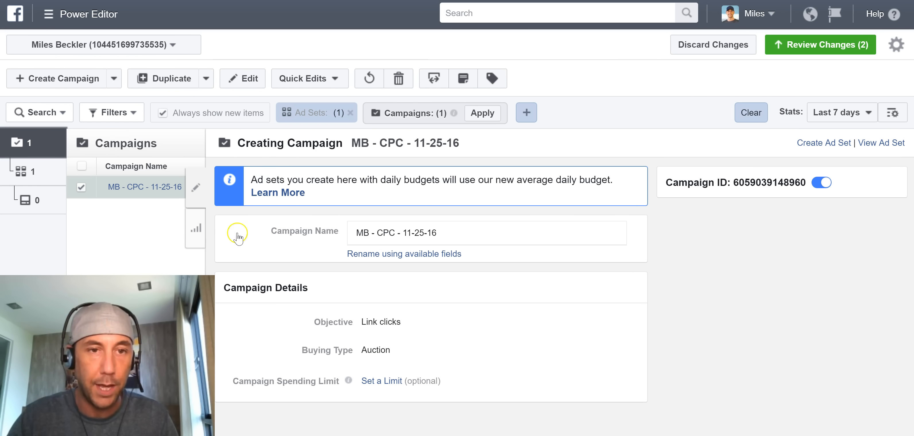
left_click(196, 194)
left_click(906, 187)
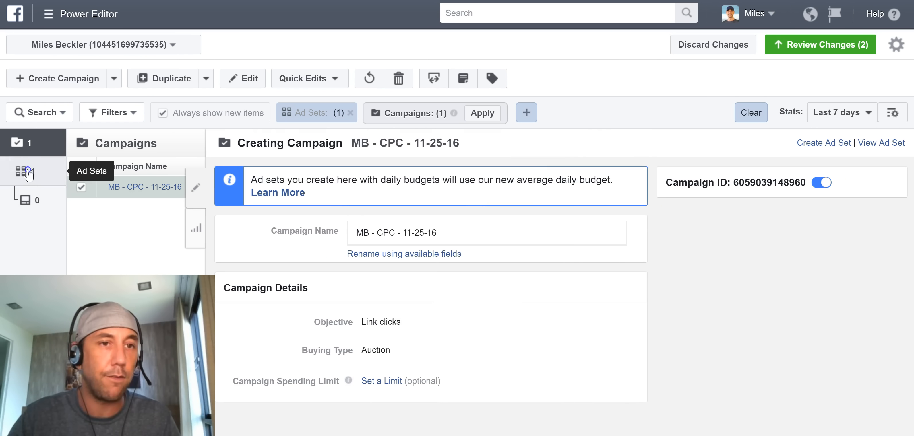
left_click(28, 173)
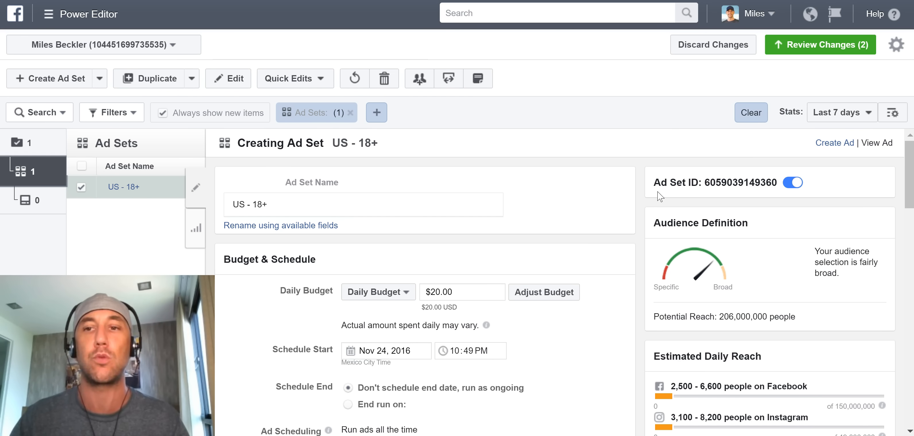
scroll(911, 167, "down", 1)
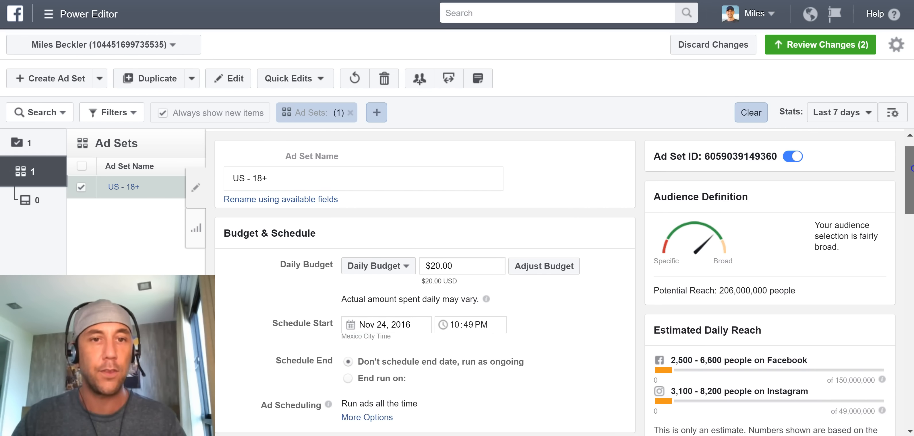
scroll(912, 147, "up", 1)
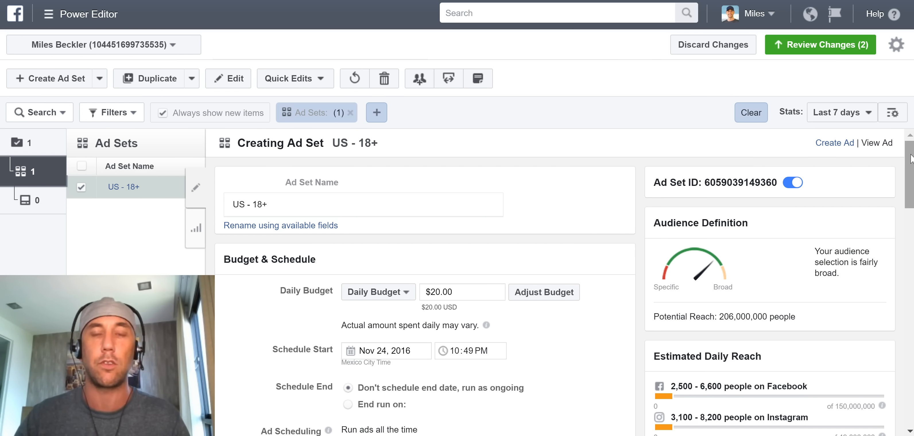
mouse_move(909, 155)
left_mouse_down()
mouse_move(909, 164)
mouse_move(911, 152)
left_mouse_up()
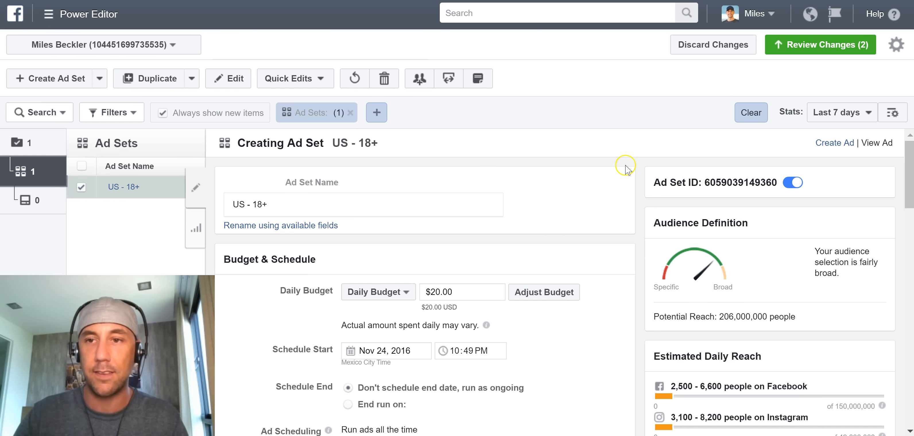
mouse_move(906, 153)
left_mouse_down()
mouse_move(906, 169)
mouse_move(906, 152)
left_mouse_up()
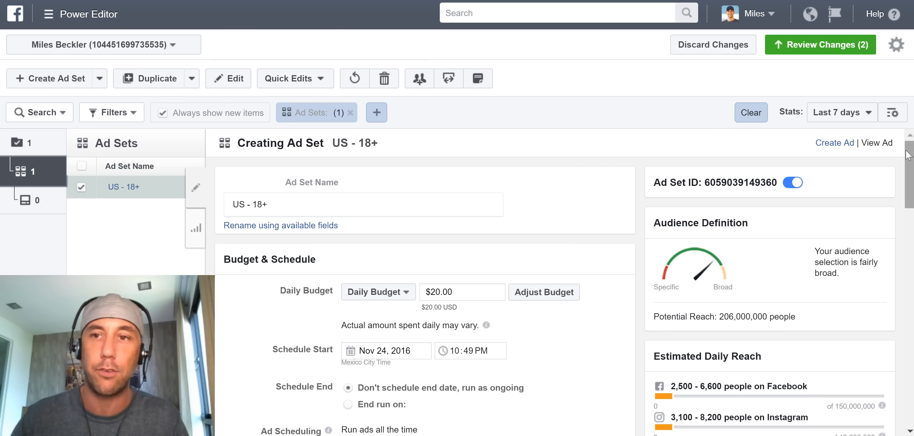
Rename the US - 18+ ad set as "US - Men - 25 - 55".
scroll(305, 213, "down", 1)
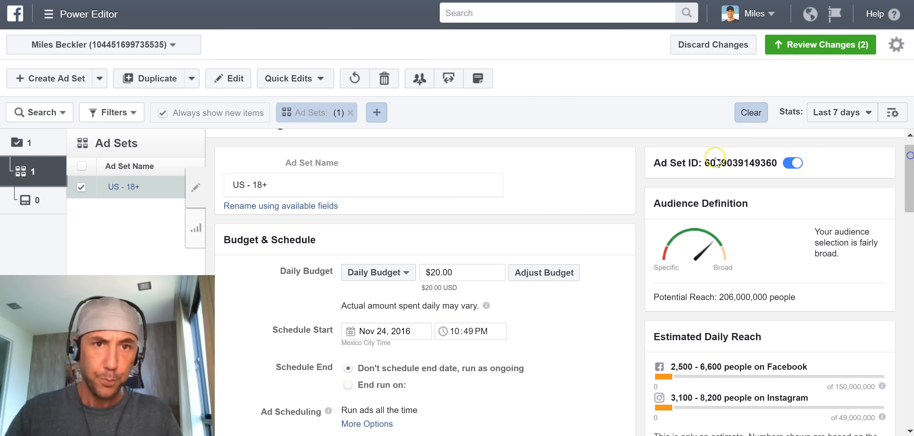
left_click(296, 185)
left_click(305, 187)
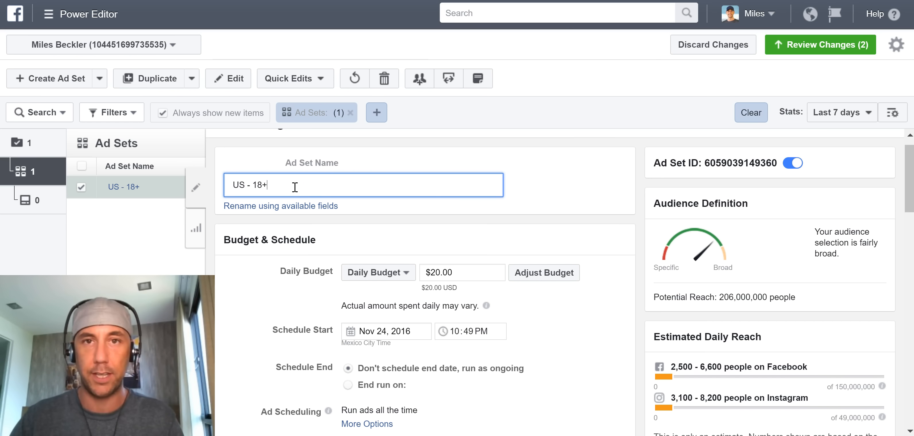
left_click(294, 186)
left_click_drag(267, 185, 252, 185)
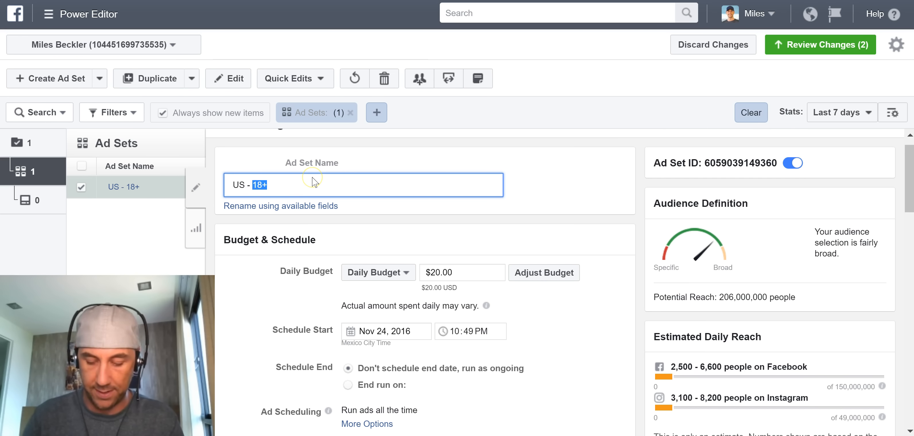
type("Men - 25 - 55")
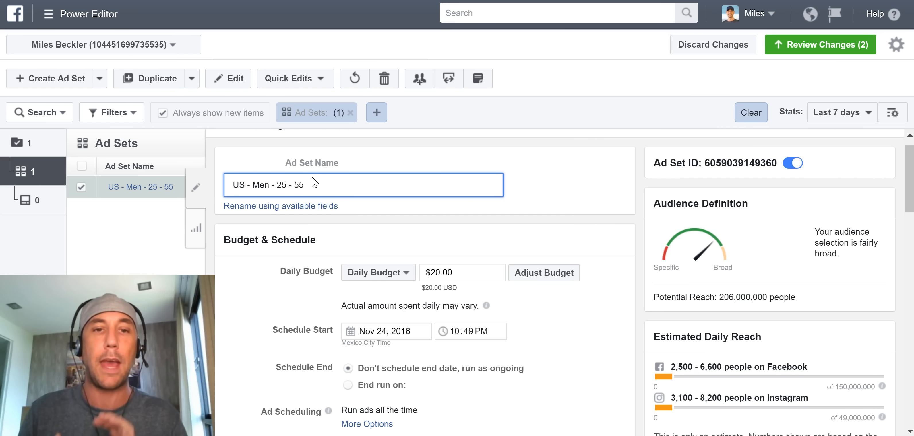
left_click(163, 188)
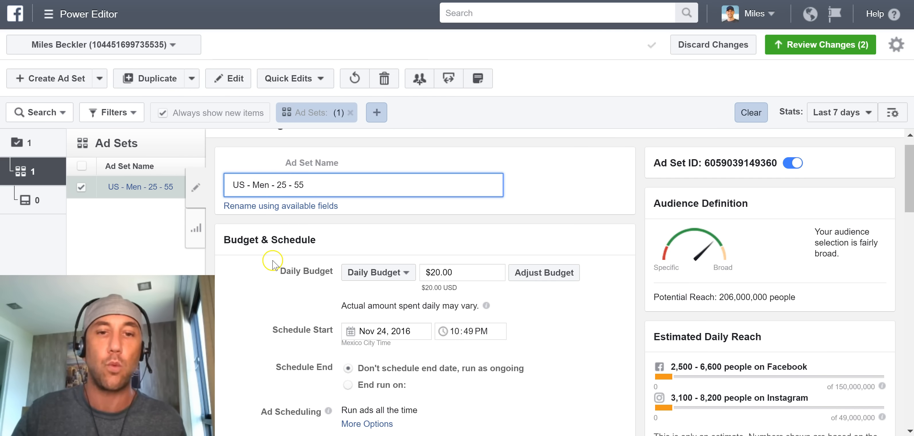
left_click(337, 181)
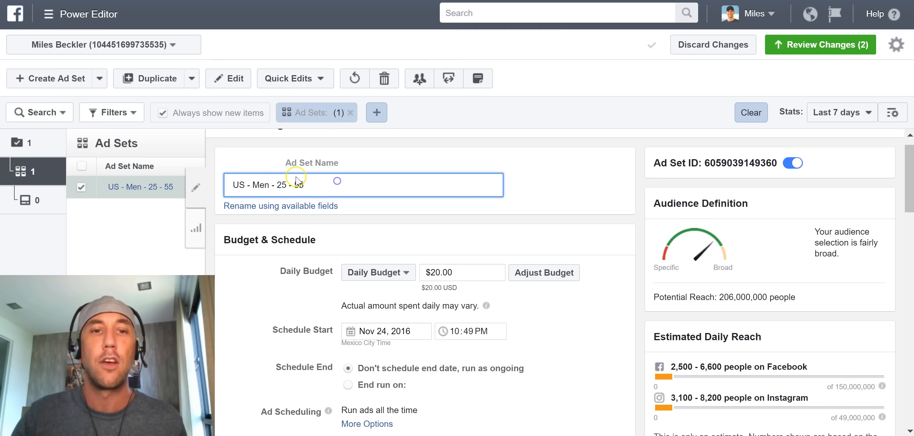
left_click(234, 183)
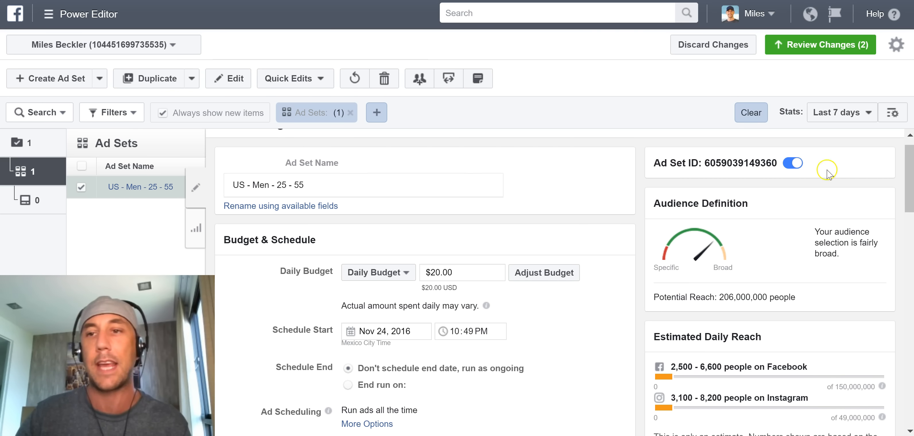
Set the ad set's daily budget to $30.00.
left_click_drag(906, 161, 907, 176)
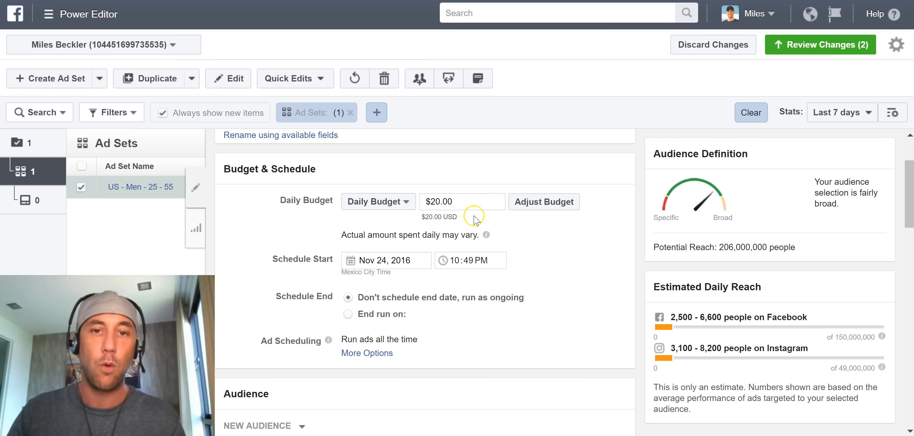
left_click(431, 201)
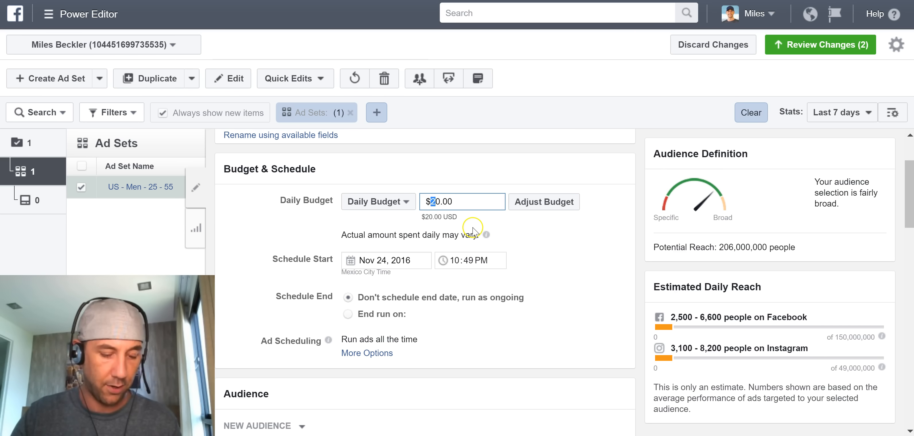
type("3")
left_click(579, 234)
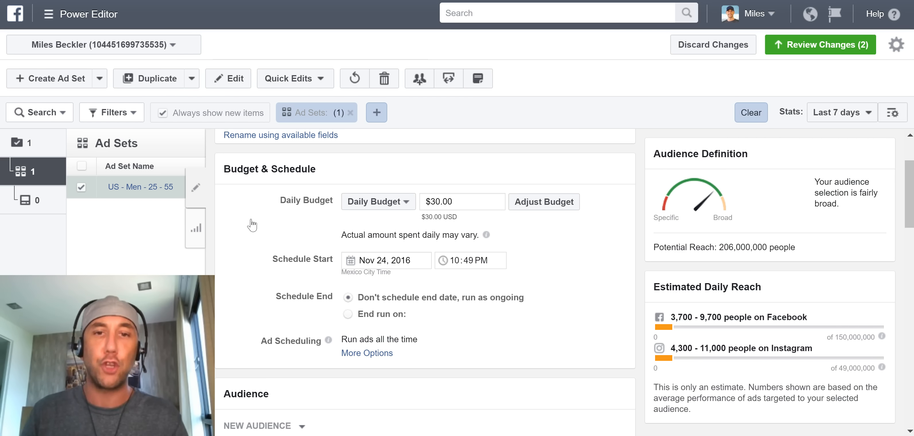
left_click(435, 200)
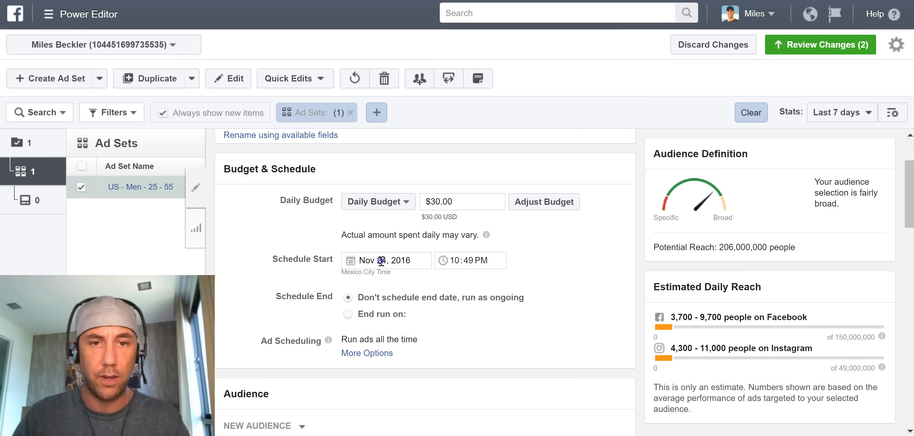
Set the ad set's schedule start to Nov 25, 2016 at 8:50 AM.
left_click(393, 260)
left_click(474, 194)
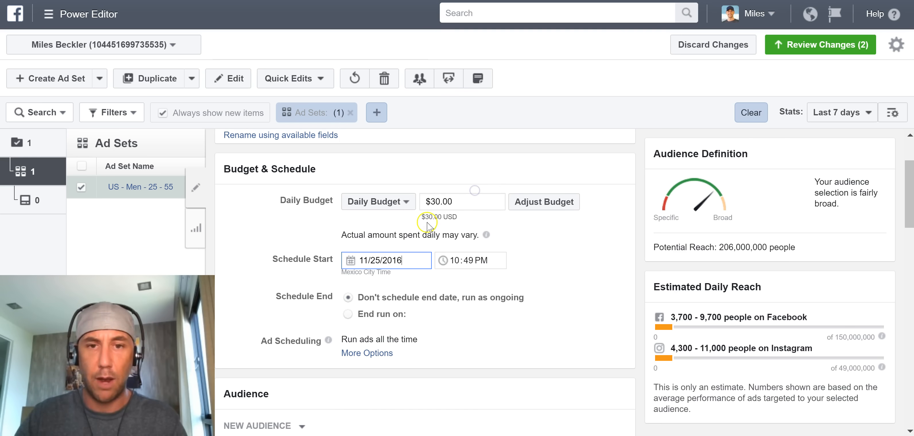
left_click(456, 260)
left_click(478, 261)
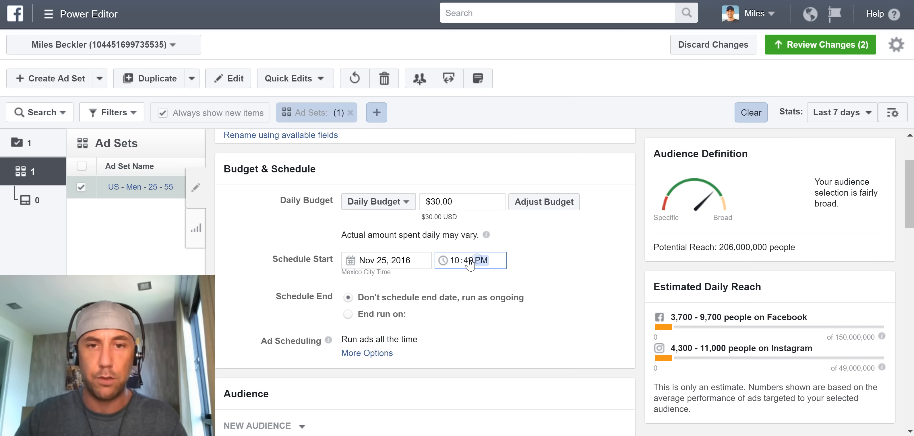
left_click(456, 261)
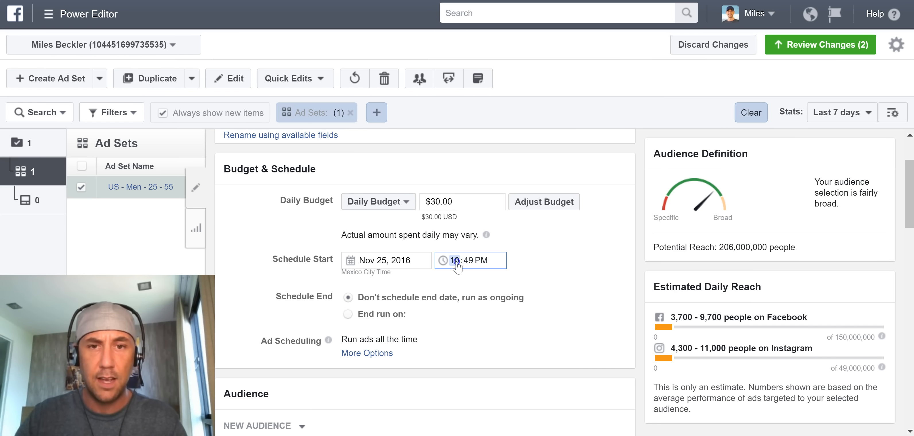
type("8")
left_click(469, 262)
left_click(466, 262)
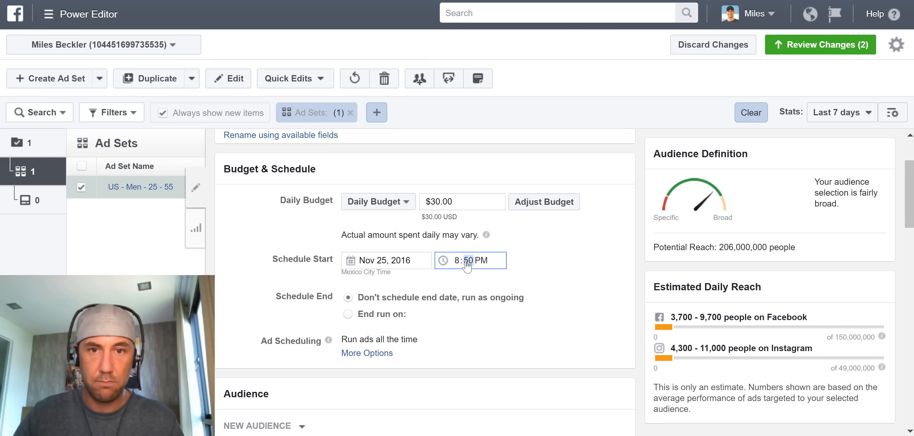
left_click(482, 261)
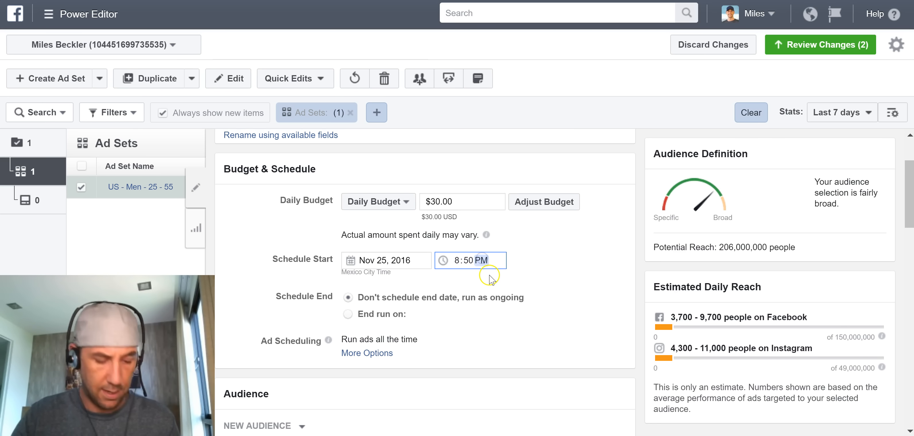
left_click(512, 280)
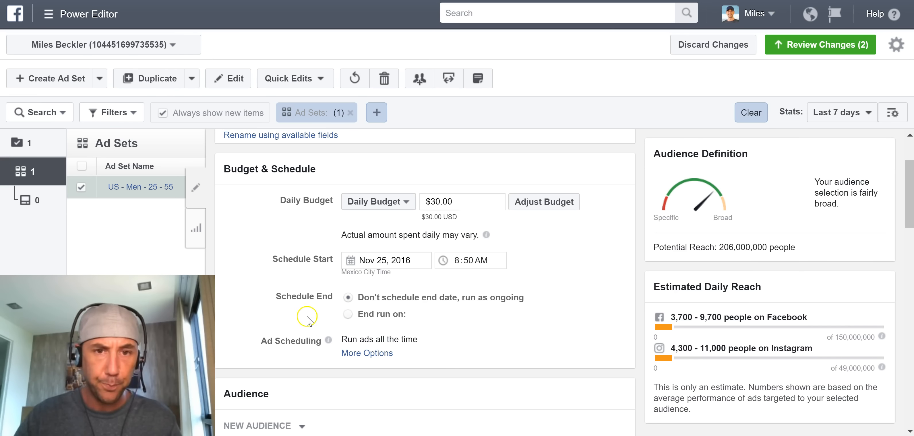
Give the ad set an end date of Dec 23, 2016 at 8:00 PM.
left_click(347, 315)
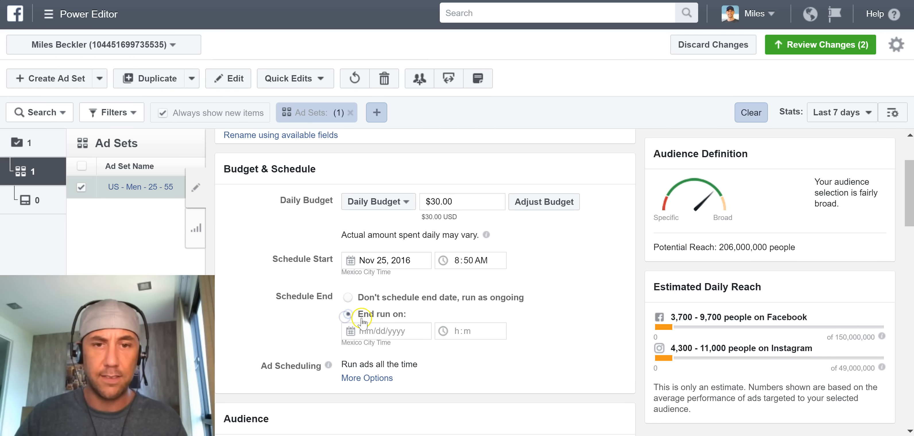
left_click(408, 333)
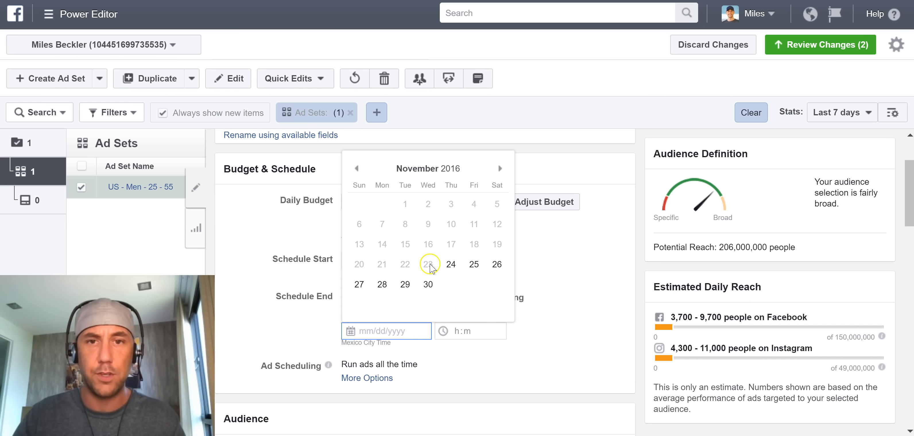
left_click(497, 167)
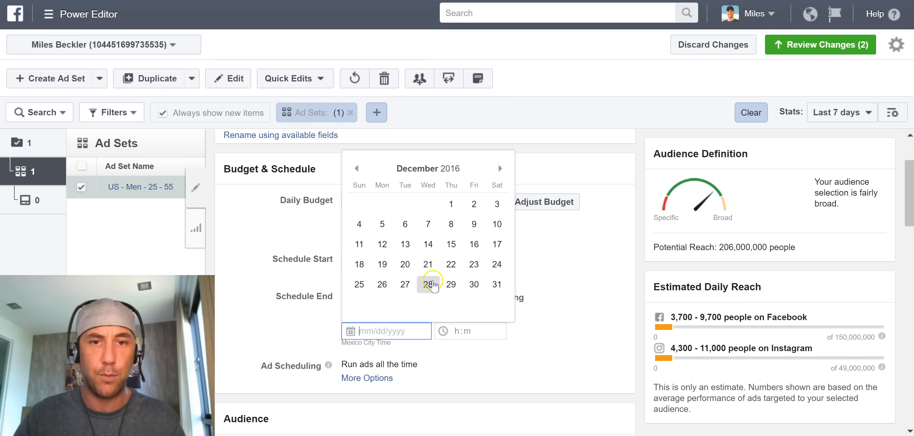
left_click(474, 263)
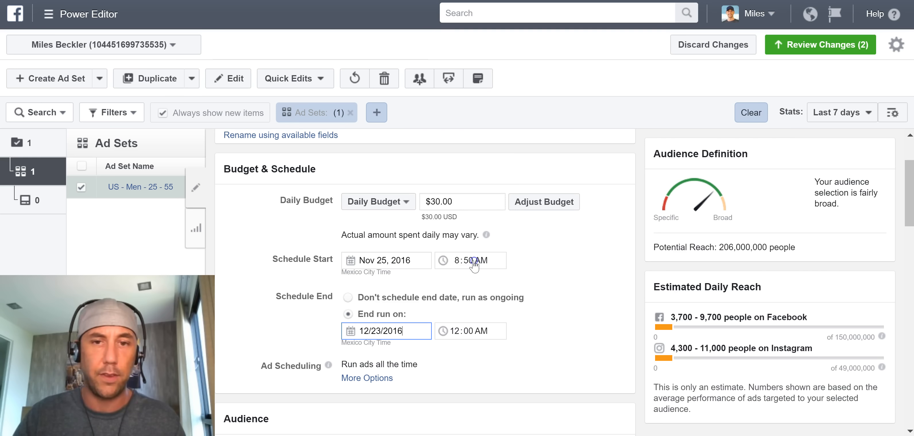
left_click(454, 333)
left_click(456, 334)
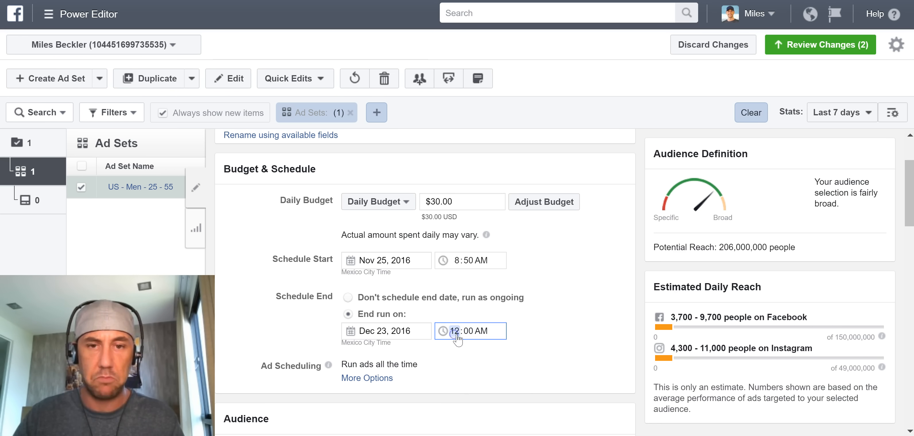
left_click(481, 333)
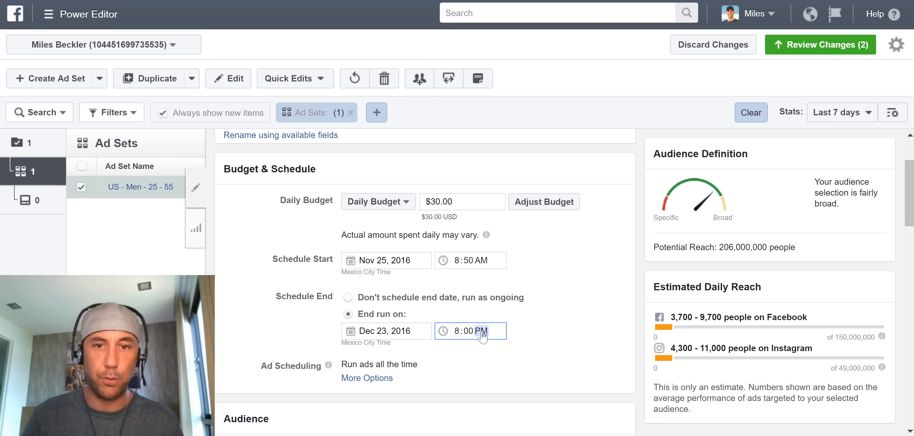
left_click(478, 358)
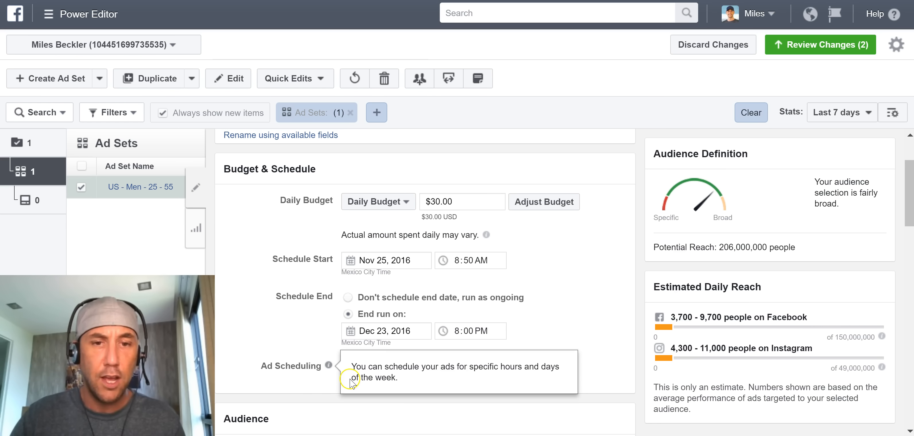
Show the additional ad scheduling options and choose to run ads all the time.
left_click(285, 384)
left_click(351, 379)
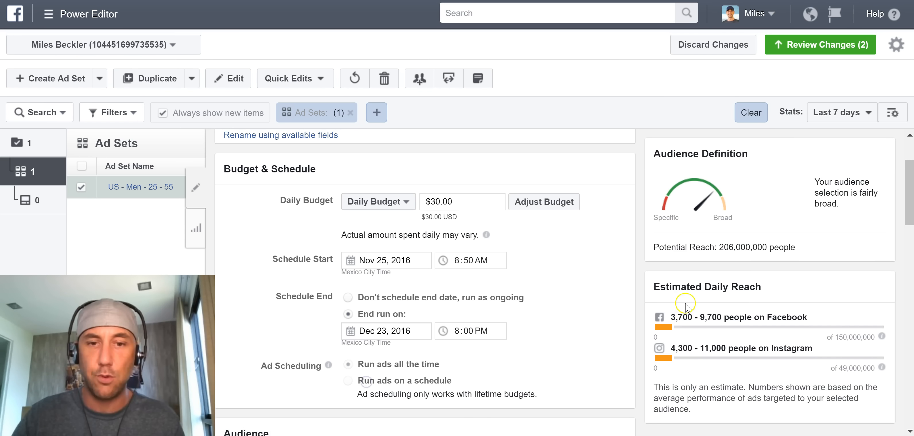
left_click_drag(906, 165, 906, 192)
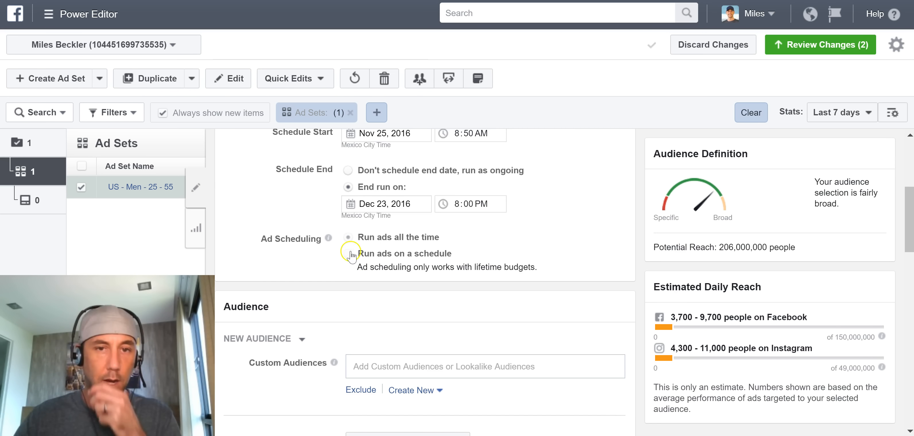
left_click(350, 237)
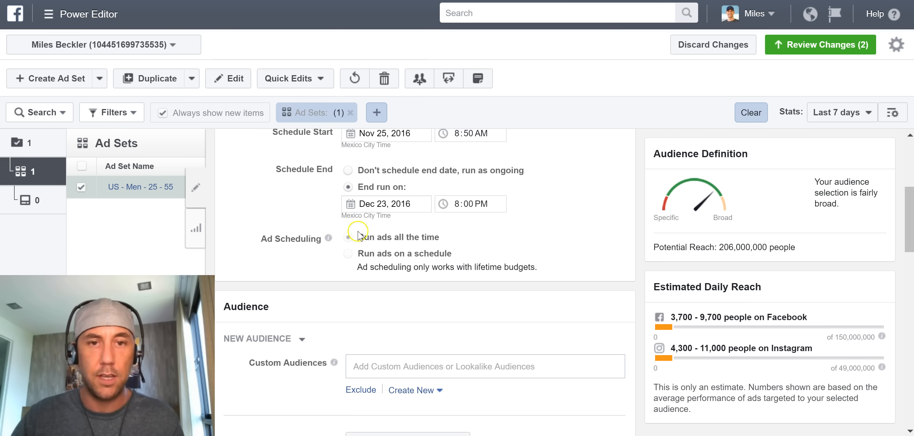
Switch the ad set from a daily to a lifetime budget and set it to $900.00.
left_click_drag(907, 220, 910, 200)
left_click(576, 236)
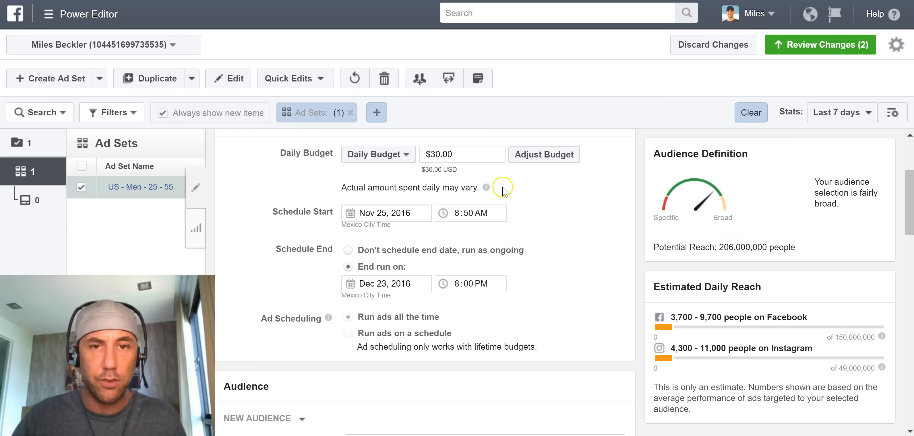
left_click(385, 160)
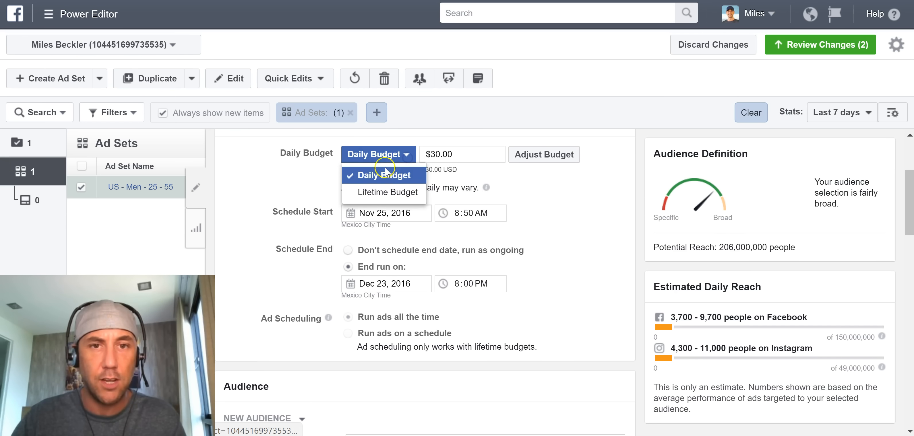
left_click(387, 192)
left_click(443, 155)
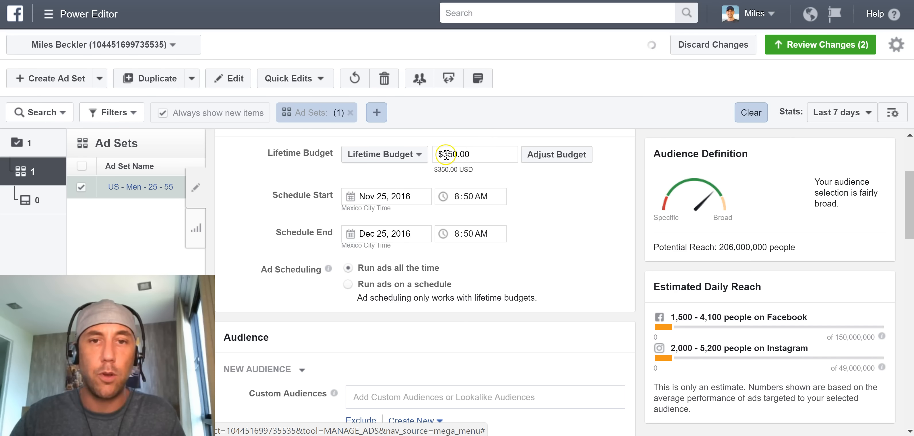
left_click_drag(445, 155, 457, 156)
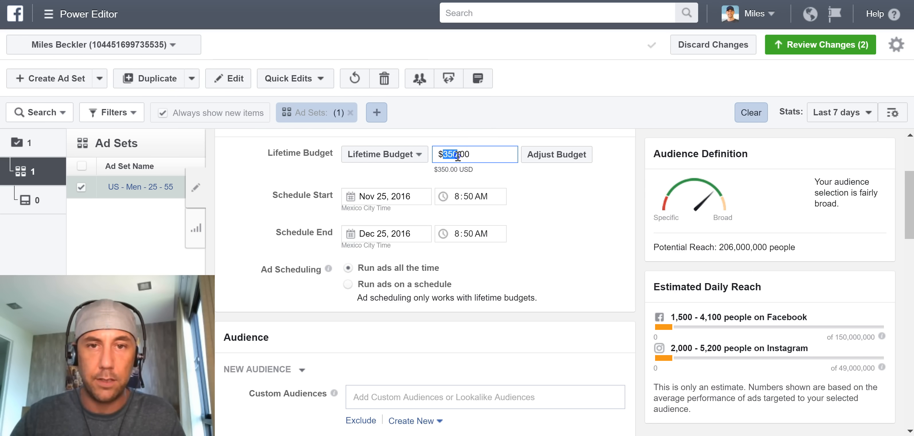
type("90")
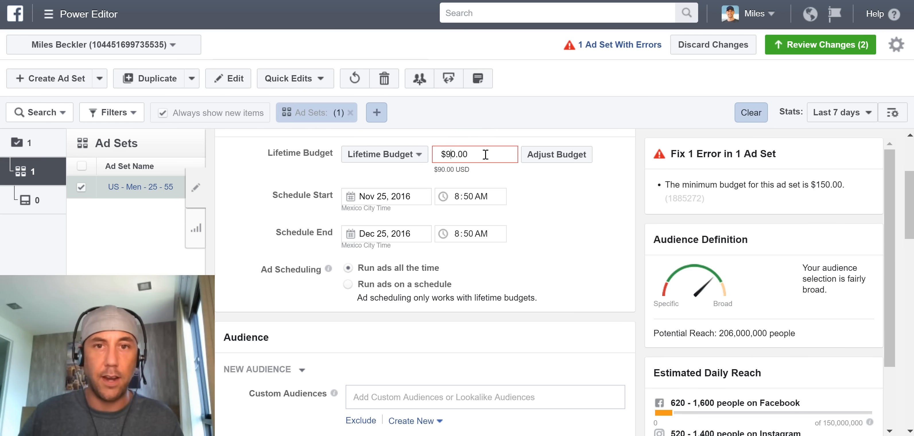
left_click(430, 159)
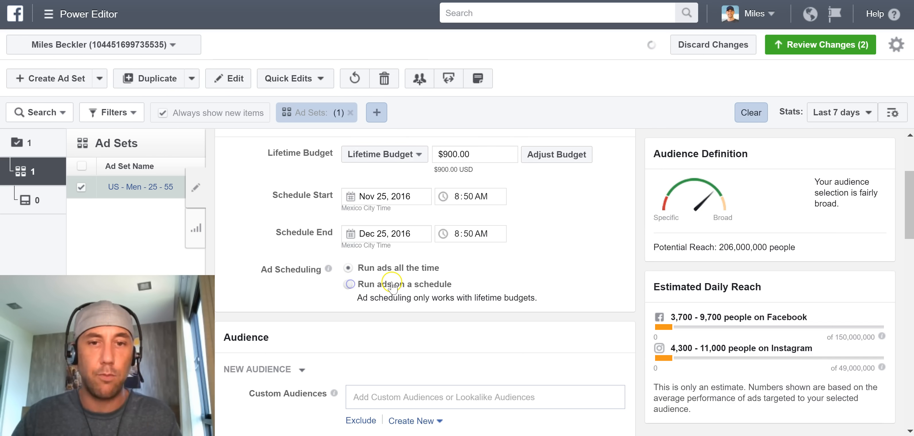
Run the ads on a schedule, with Monday hours from 6am to 12pm and from 6pm to 10pm.
left_click(363, 284)
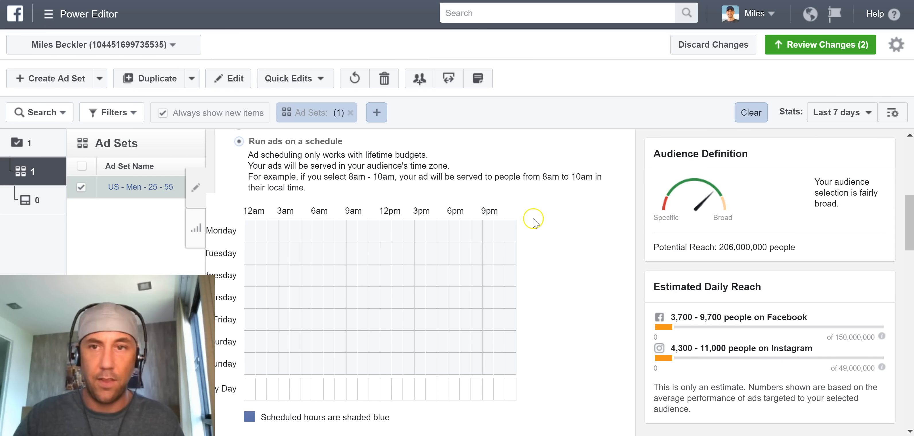
scroll(901, 222, "down", 2)
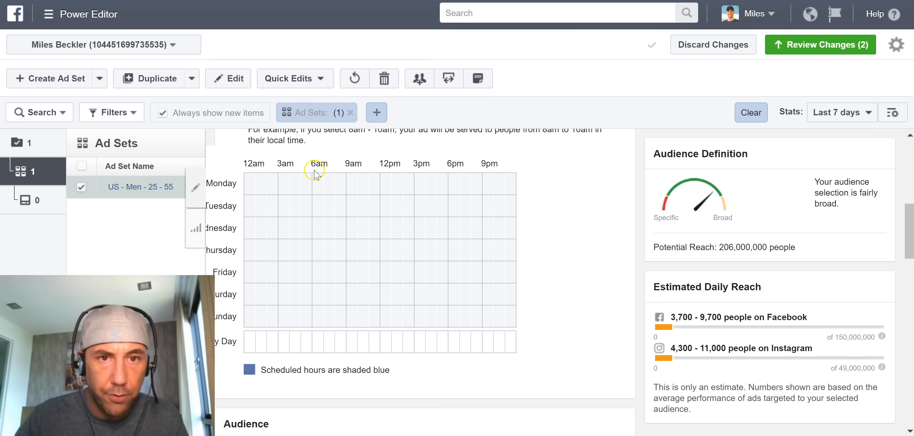
left_click_drag(315, 184, 373, 185)
left_click(373, 182)
left_click(365, 187)
left_click_drag(452, 186, 477, 184)
left_click(477, 184)
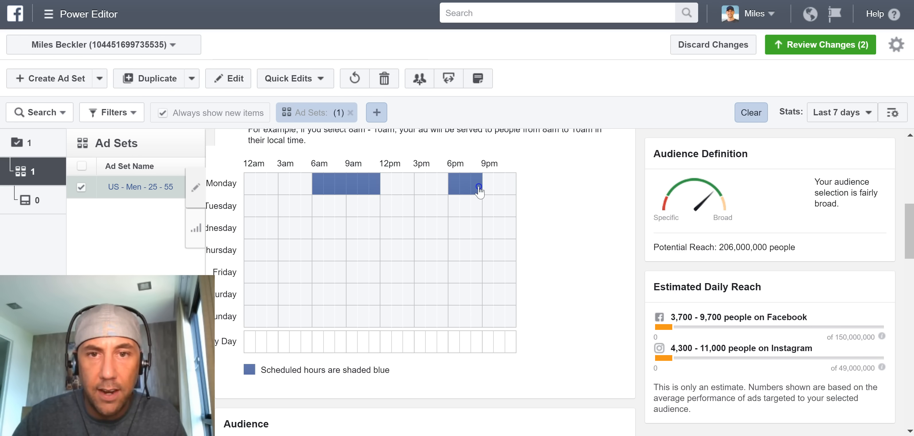
left_click(487, 187)
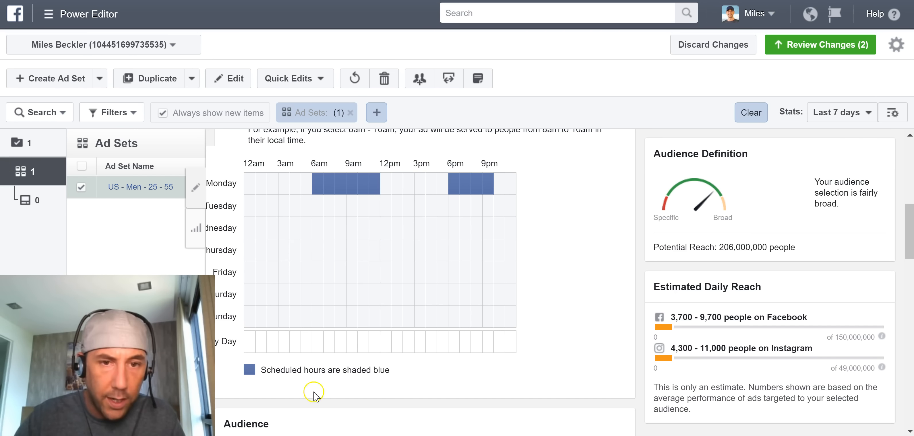
Extend the scheduled hours of 6am to 12pm and 6pm to 10pm to every day of the week.
left_click(319, 344)
left_click(329, 345)
left_click(340, 346)
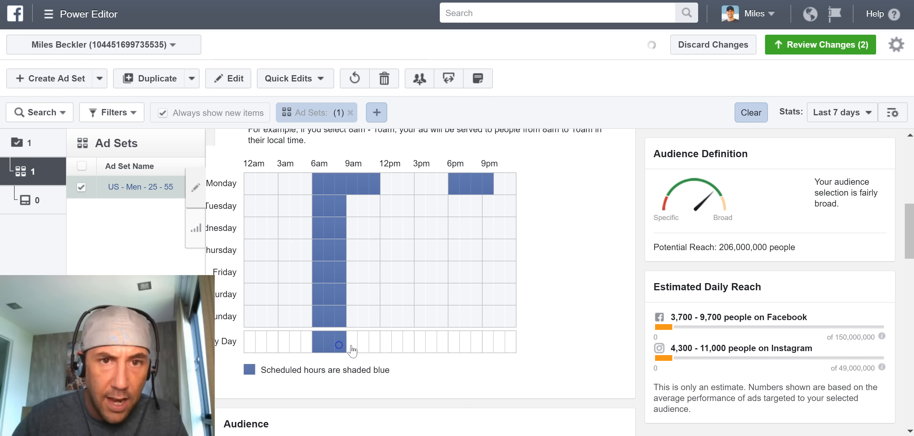
left_click(351, 346)
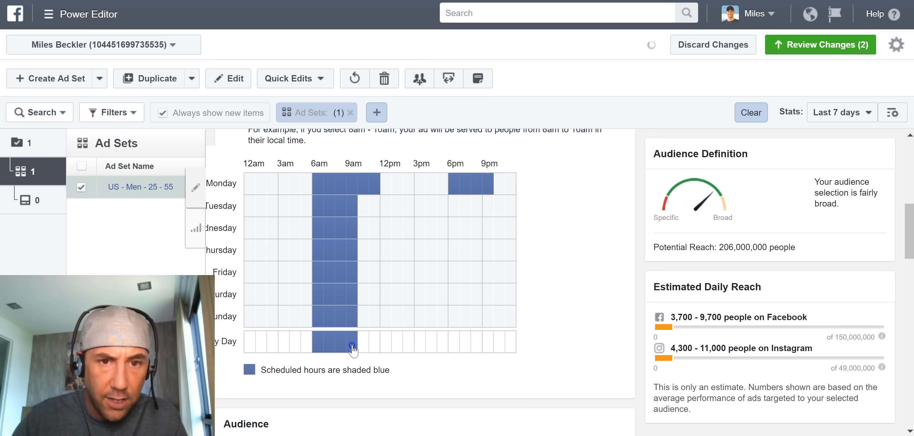
left_click(374, 344)
left_click(363, 343)
left_click(454, 343)
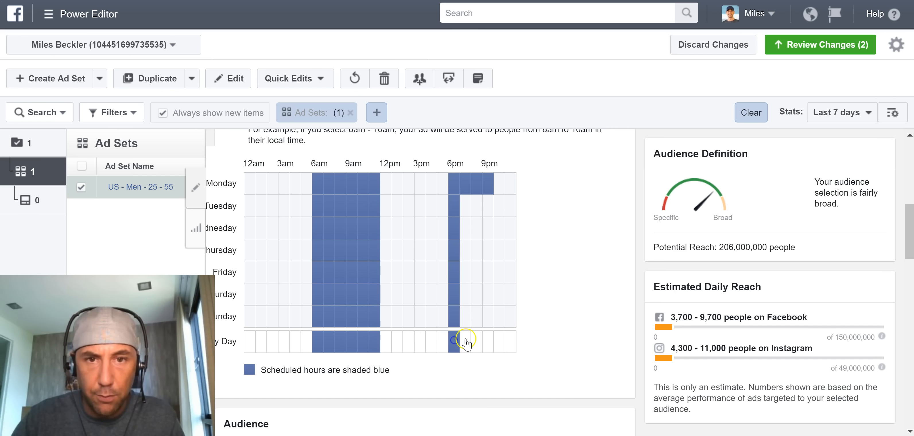
left_click(465, 340)
left_click(475, 343)
left_click(488, 341)
left_click(488, 341)
left_click(488, 343)
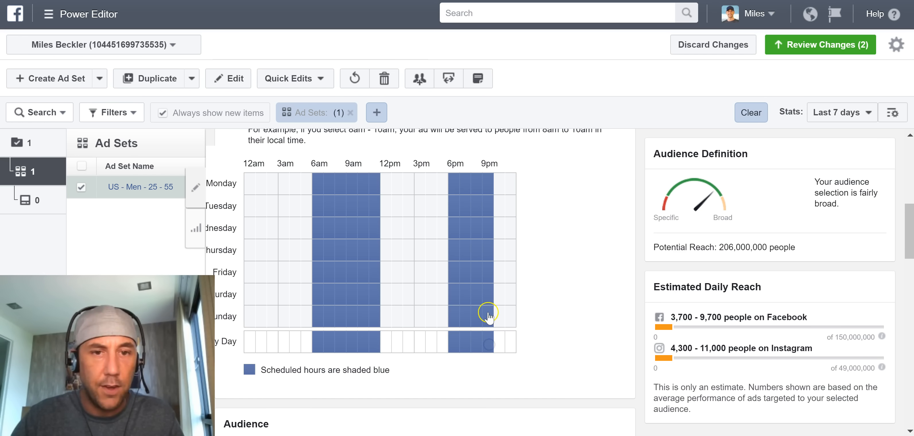
Change the Saturday and Sunday hours to 8am to 2pm and 6pm to 11pm.
left_click(317, 296)
left_click(329, 295)
left_click(317, 317)
left_click(329, 317)
left_click(386, 294)
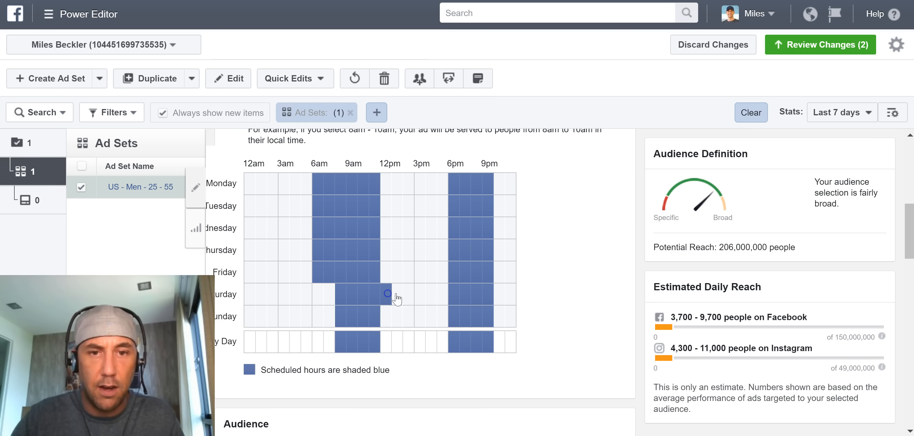
left_click(398, 295)
left_click(386, 317)
left_click(394, 321)
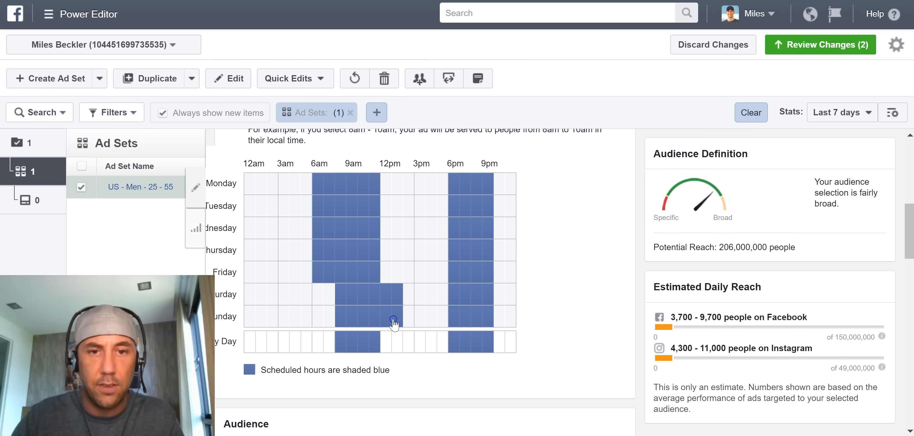
left_click(499, 294)
left_click(499, 315)
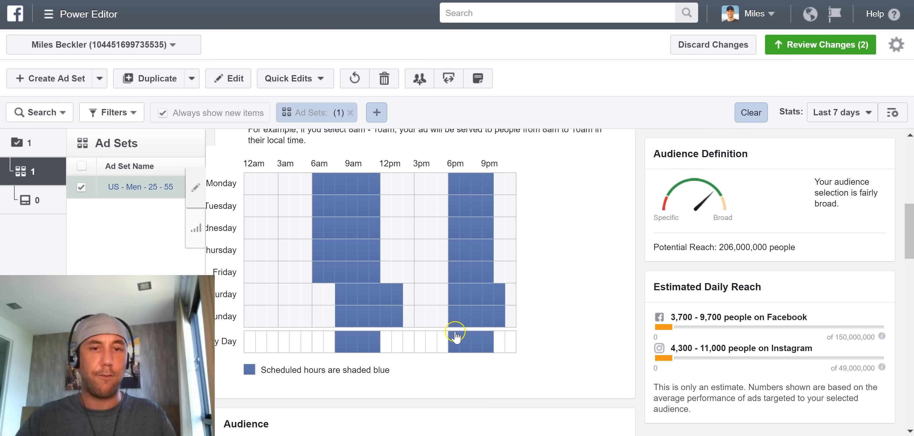
Set the ads to run all the time and switch to a daily budget of $30.00.
left_click_drag(906, 223, 904, 200)
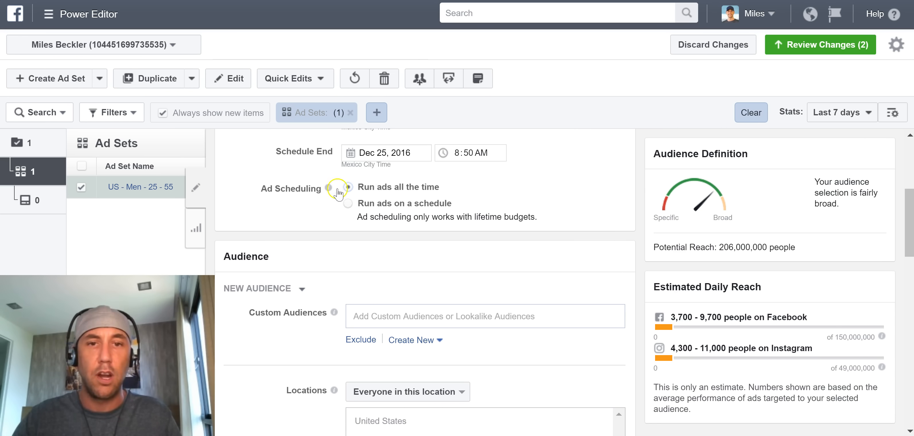
scroll(598, 230, "up", 4)
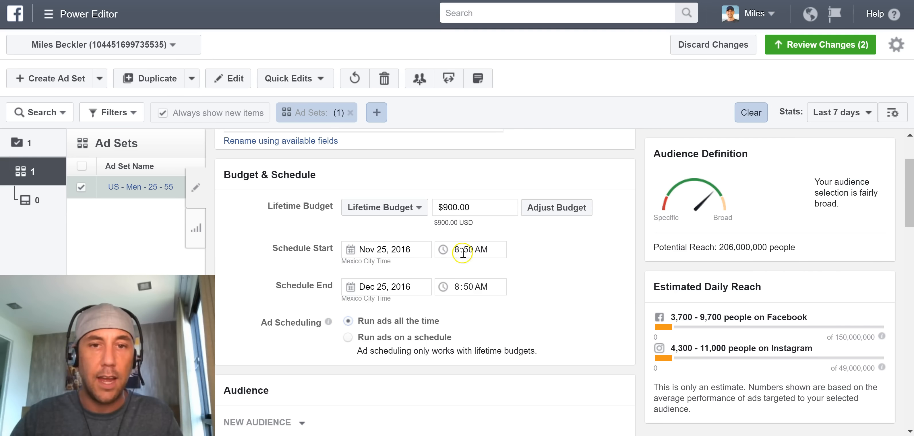
left_click(385, 208)
left_click(382, 228)
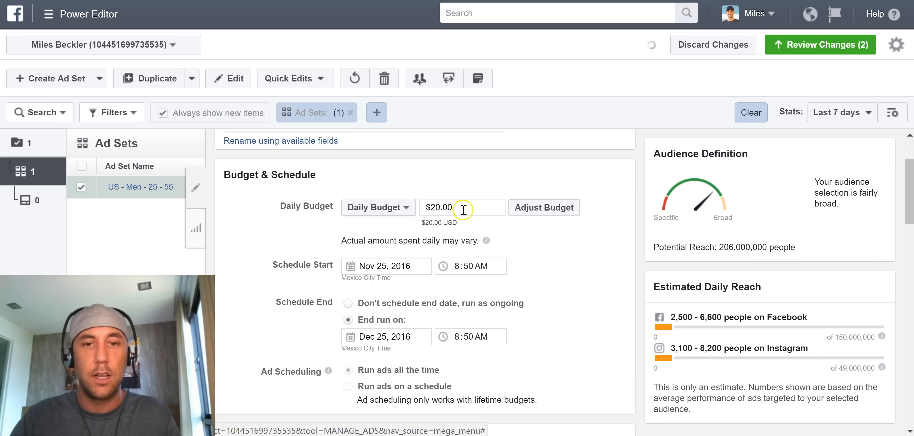
left_click_drag(429, 211, 432, 211)
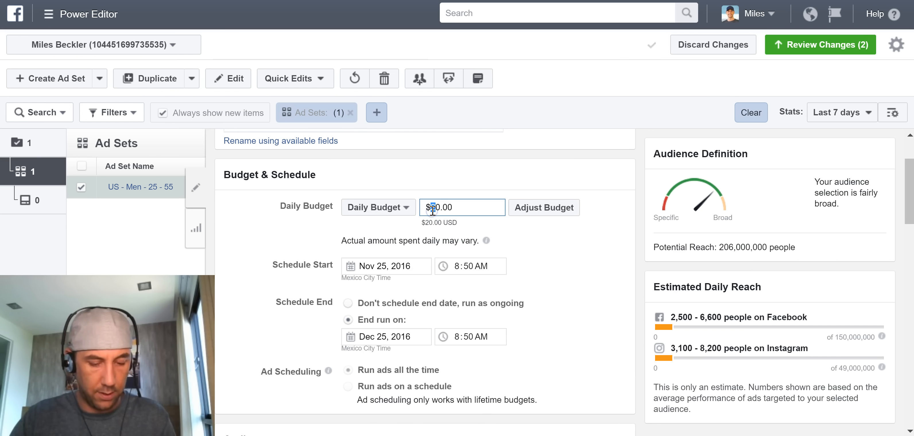
type("3")
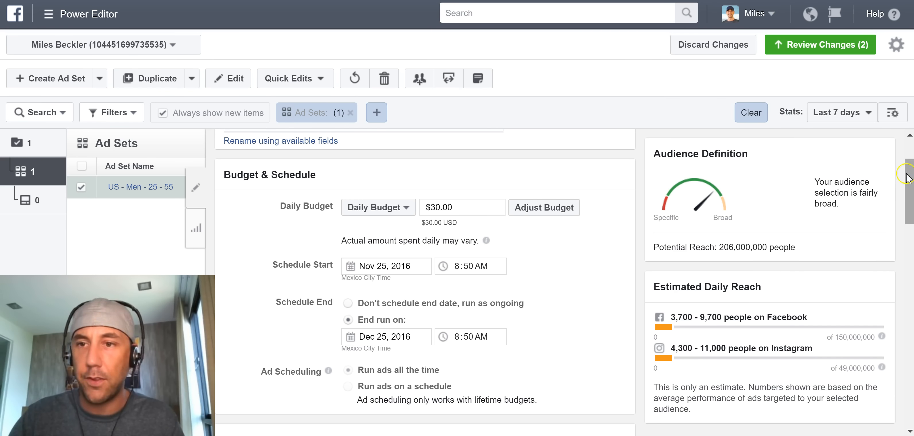
Add the US, AU and GB 1% lookalikes of mb-fb-11-10-16 and the mb-fb-11-10-16 customer list as custom audiences.
left_click_drag(909, 177, 909, 206)
scroll(425, 284, "down", 5)
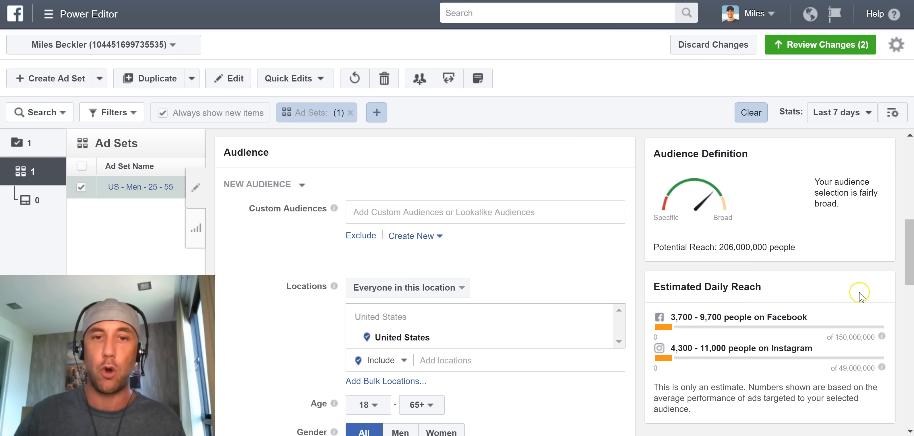
left_click(506, 215)
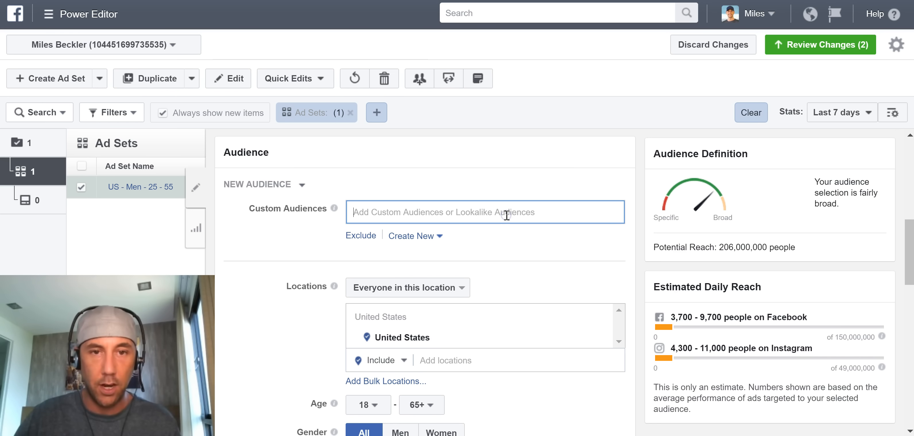
type("mb")
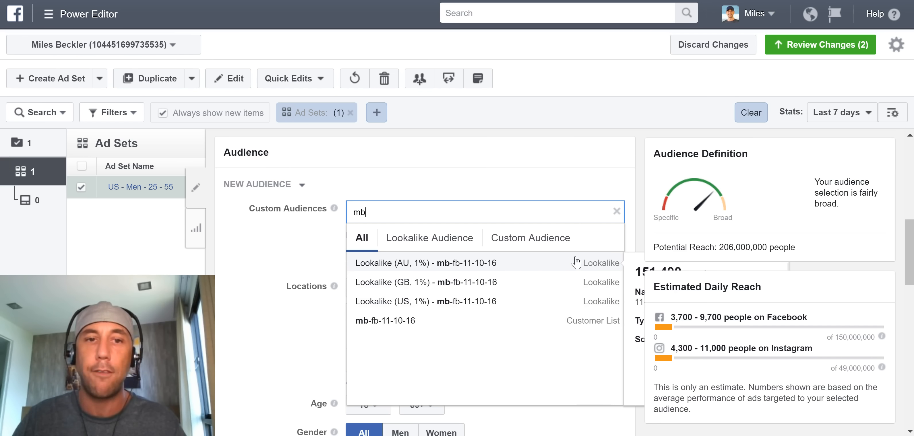
left_click(530, 302)
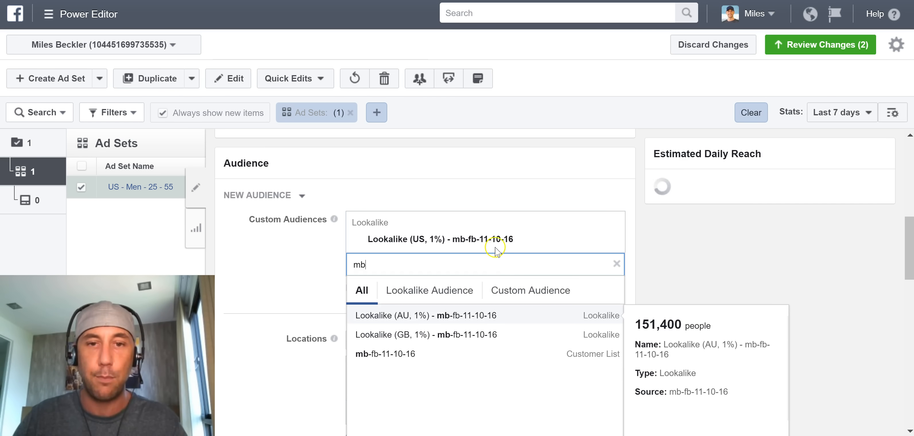
left_click(490, 343)
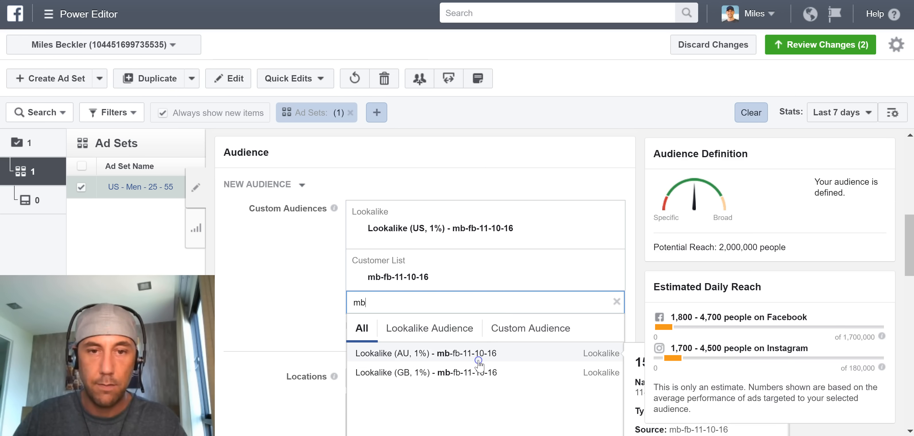
left_click(478, 364)
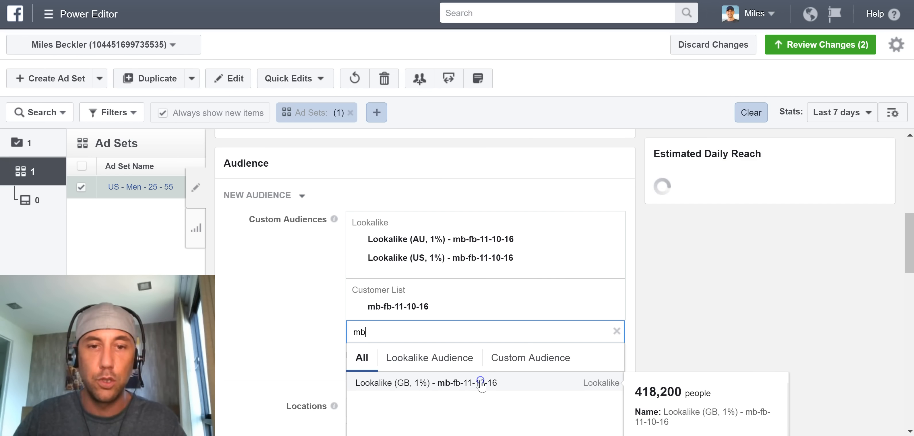
left_click(479, 382)
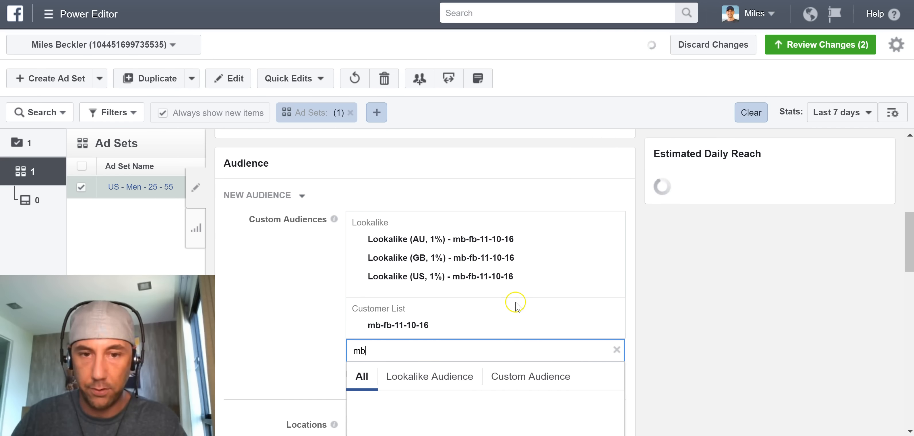
left_click(321, 320)
left_click(616, 350)
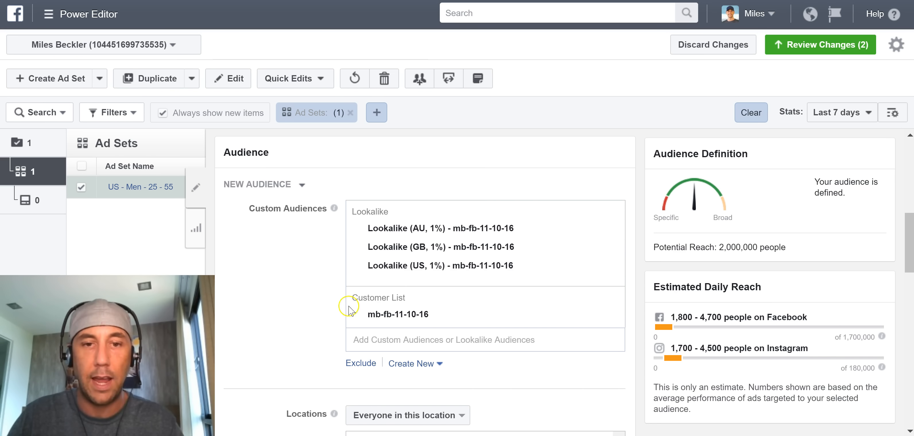
Move the mb-fb-11-10-16 customer list from the included to the excluded custom audiences.
left_click(597, 316)
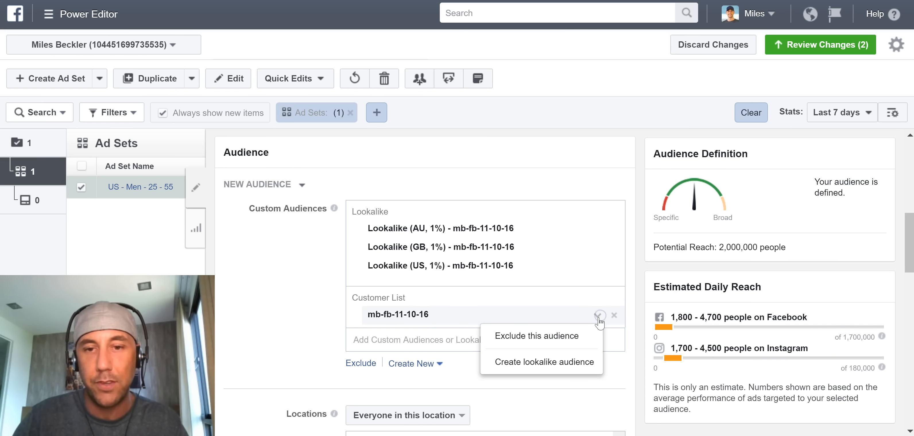
left_click(568, 337)
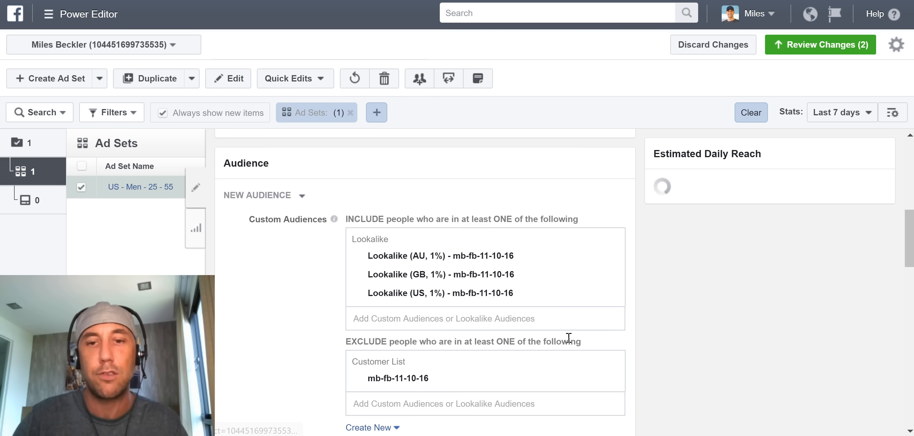
left_click(540, 334)
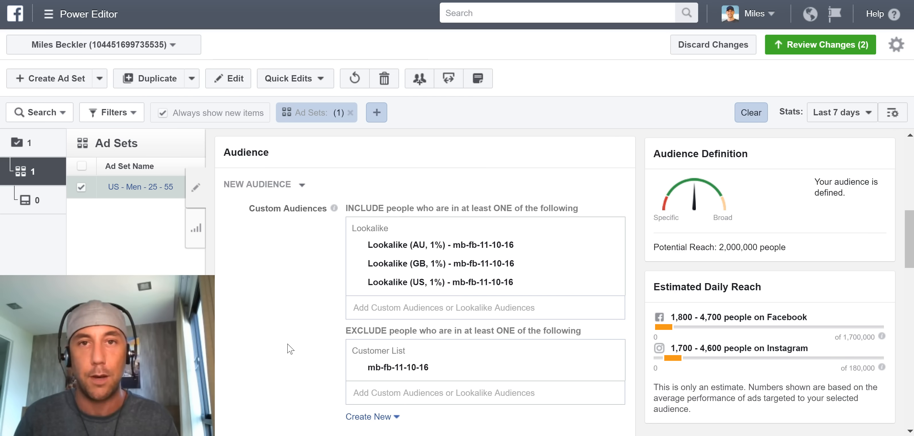
left_click(314, 324)
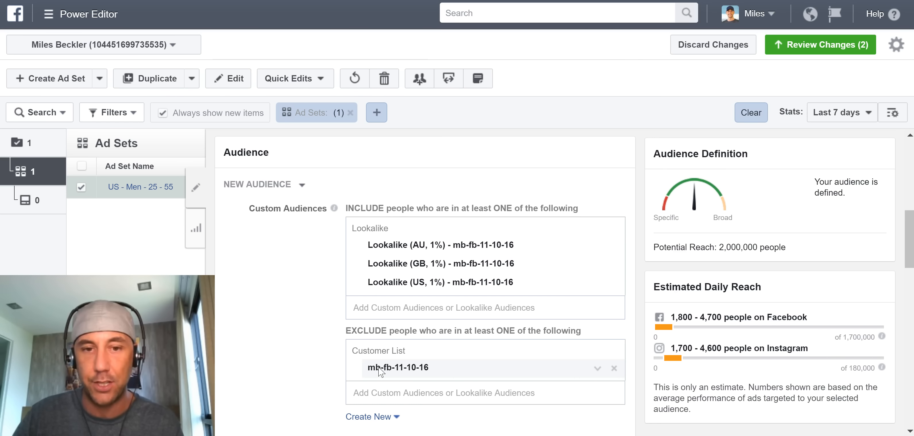
Include the country Australia in the audience's target locations.
left_click_drag(909, 253, 909, 309)
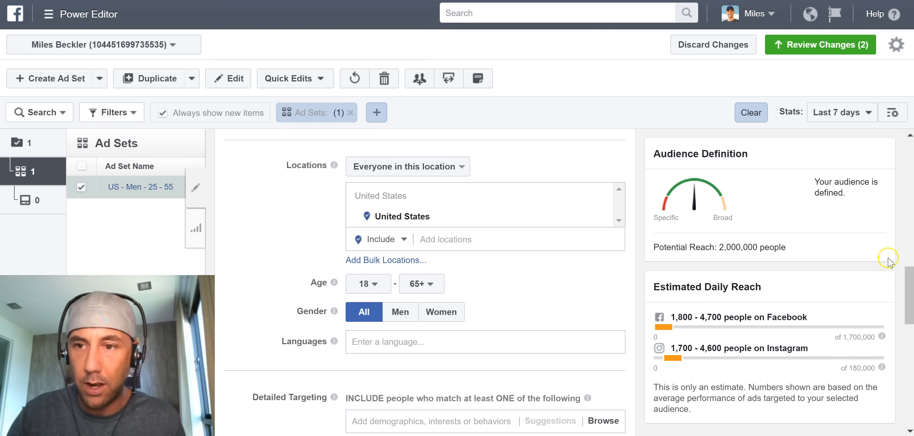
left_click_drag(910, 271, 910, 230)
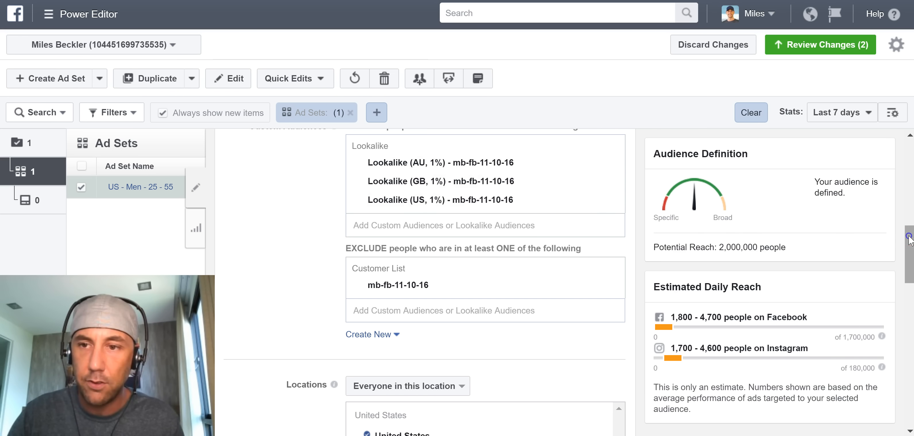
scroll(909, 237, "down", 4)
left_click(454, 326)
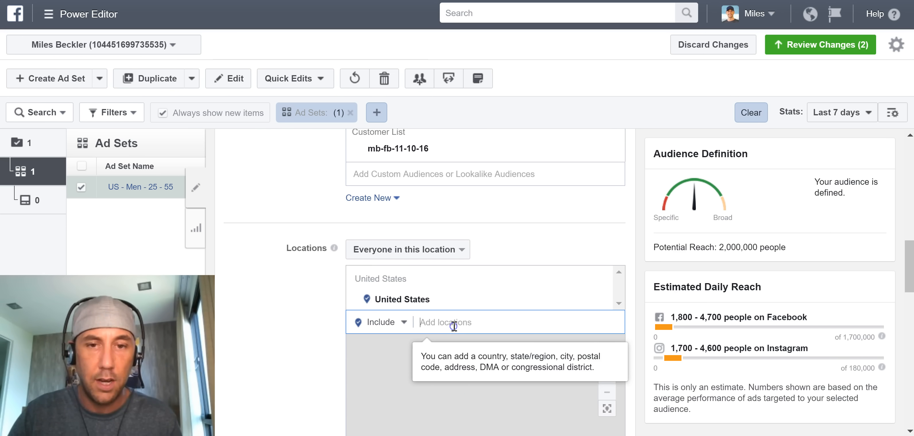
type("Australia")
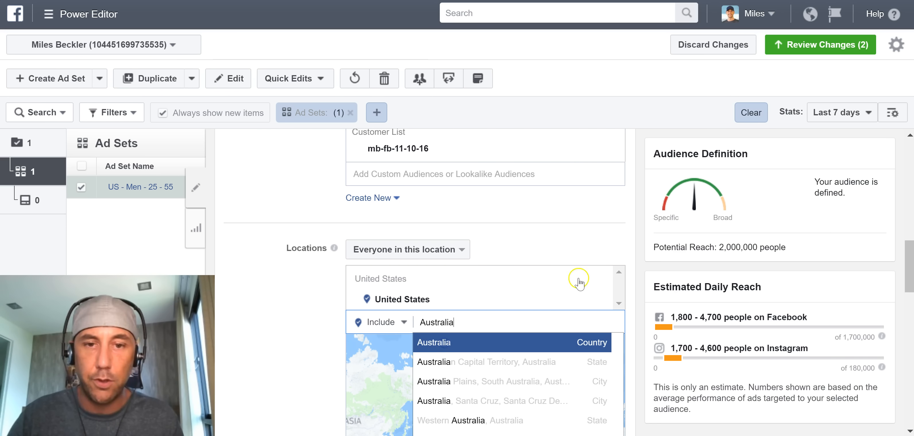
key("Return")
Include the country United Kingdom in the audience's target locations.
scroll(909, 256, "down", 2)
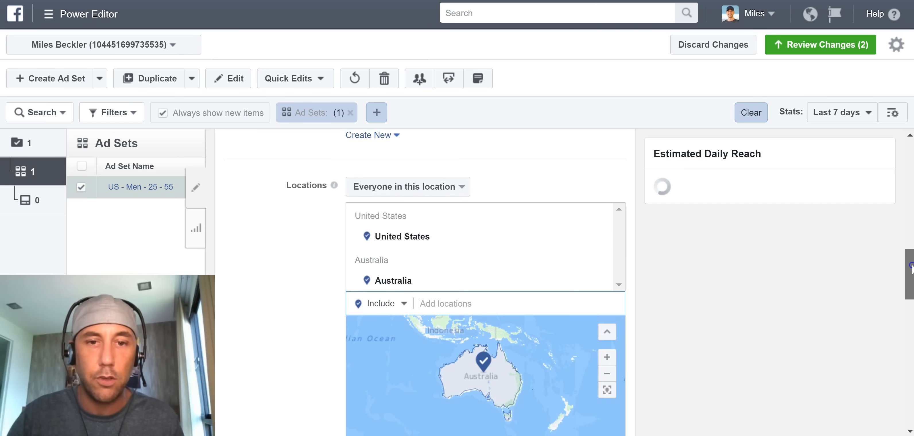
scroll(911, 267, "down", 1)
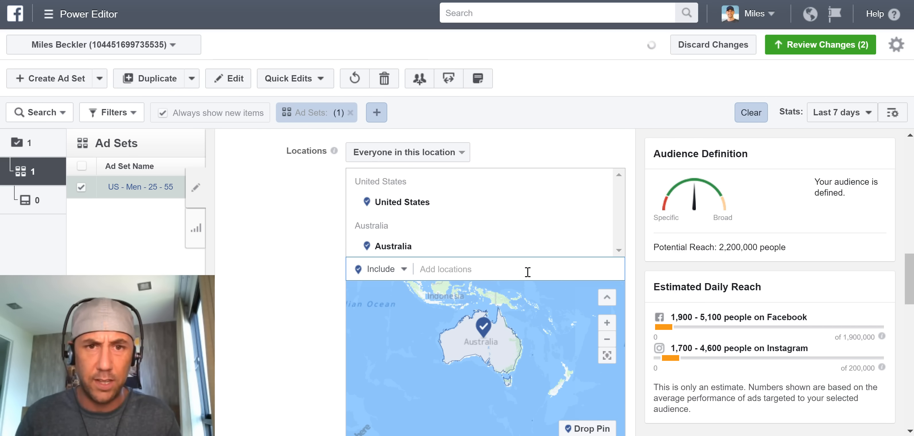
type("G")
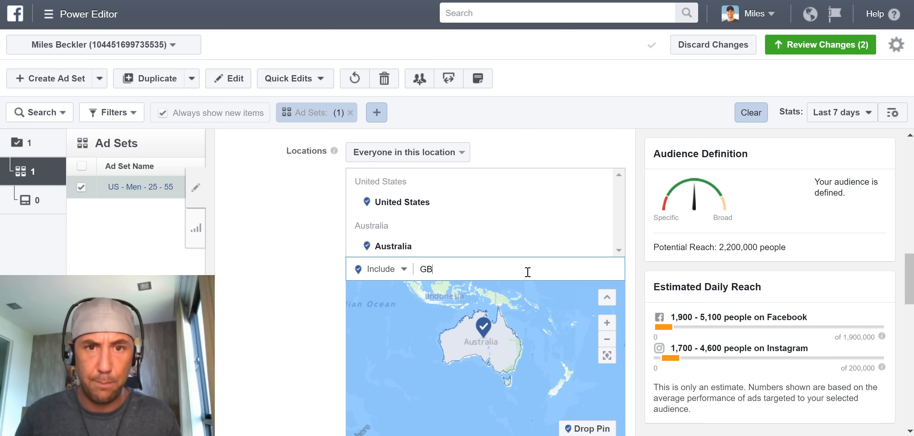
type("B")
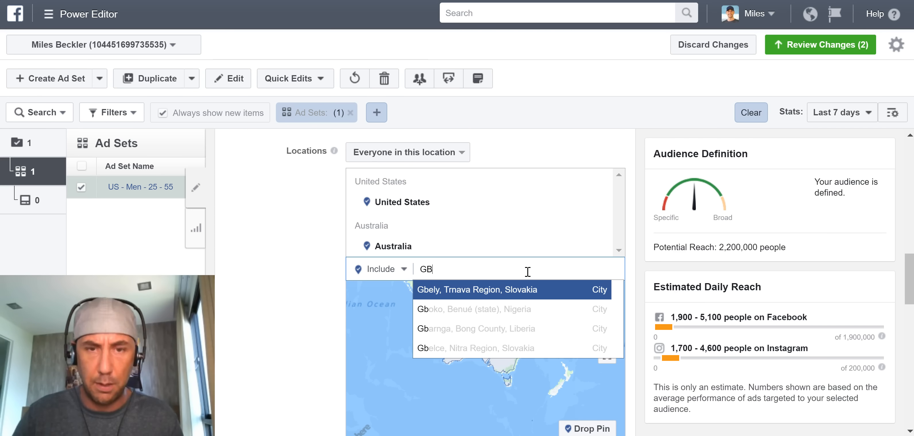
key("BackSpace")
key("BackSpace")
type("United C")
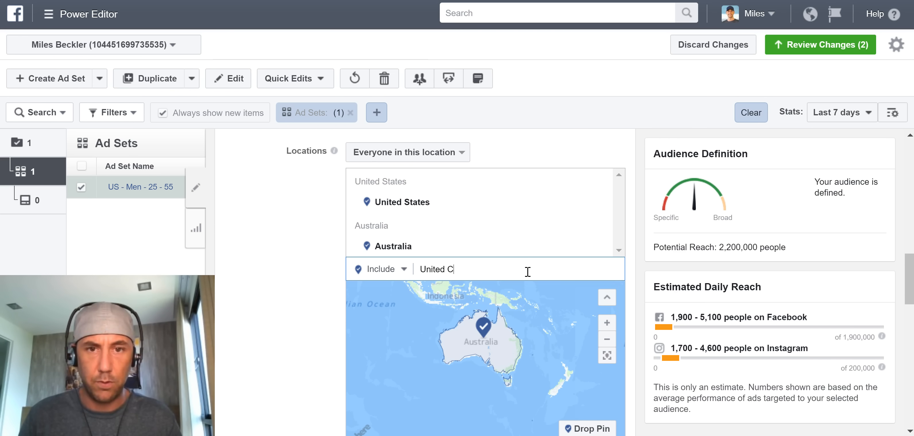
key("BackSpace")
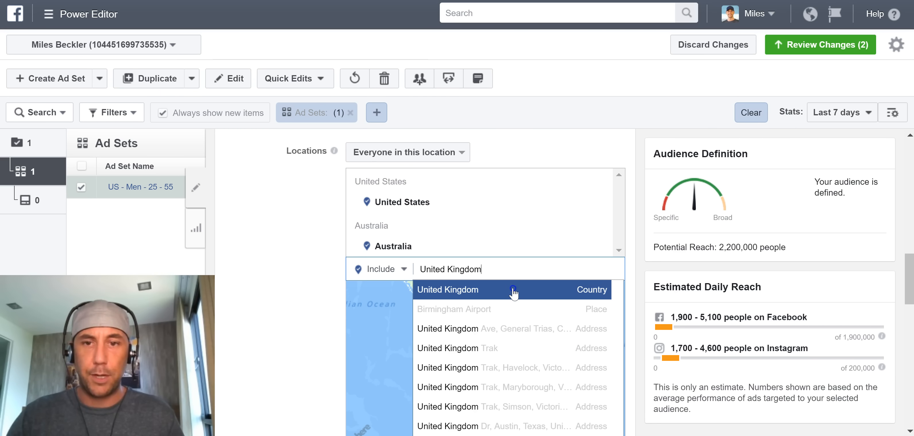
left_click(514, 293)
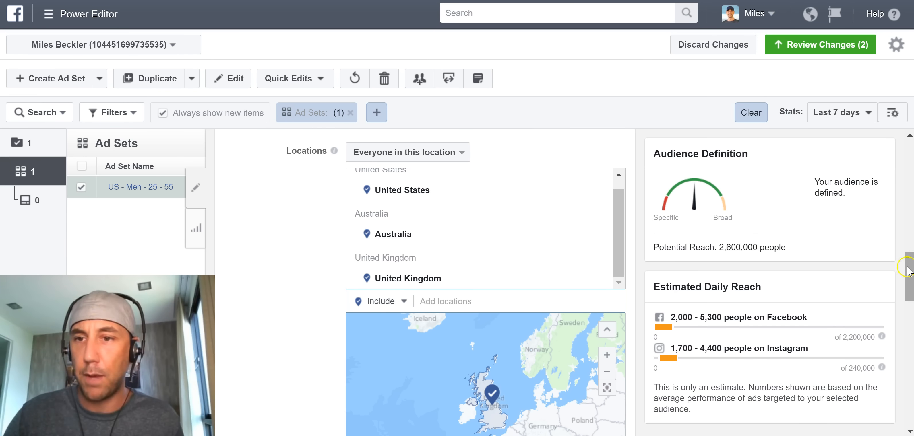
Restrict the location targeting to people who live in this location and check the potential reach.
scroll(909, 278, "up", 1)
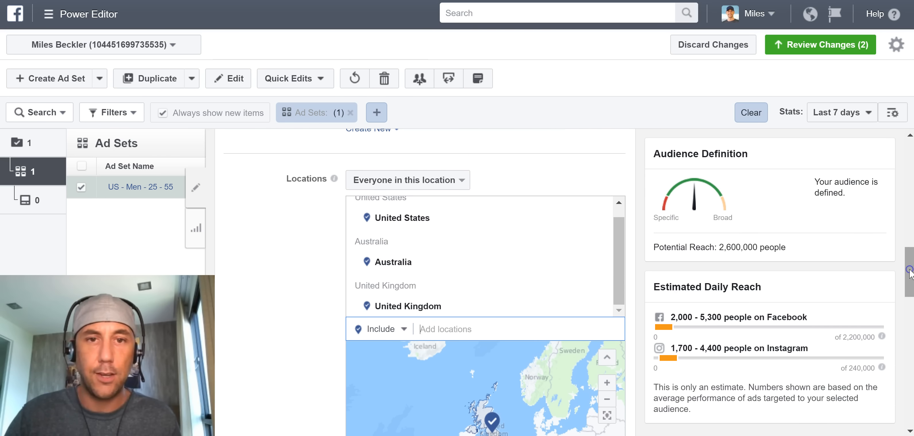
left_click(461, 180)
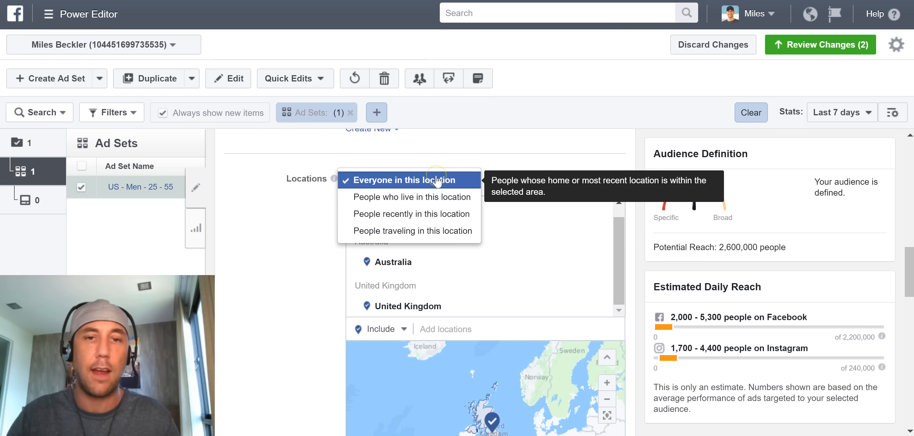
left_click(452, 197)
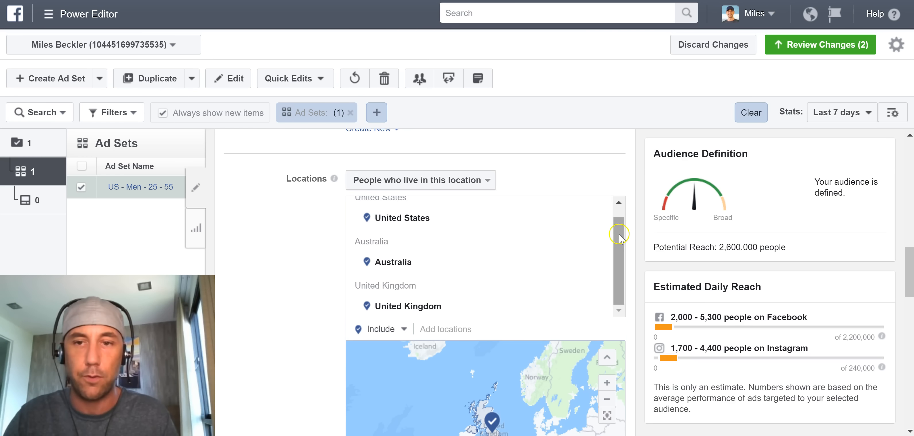
left_click_drag(619, 236, 619, 227)
left_click_drag(719, 247, 789, 242)
left_click(789, 245)
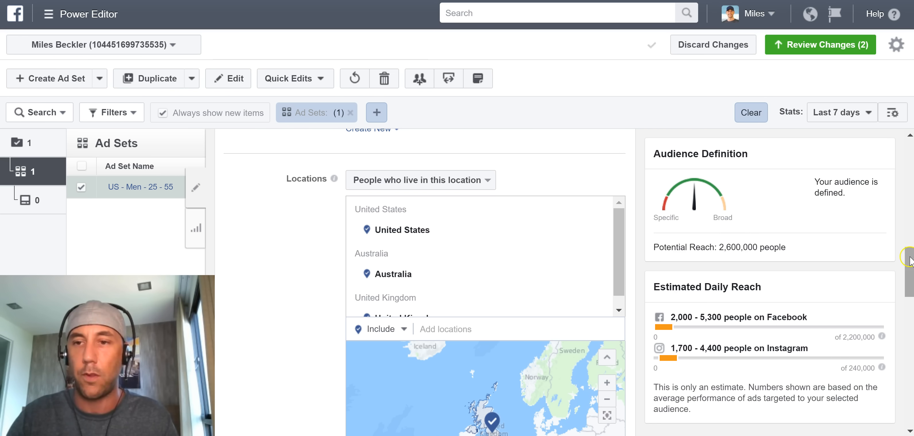
Review the included and excluded custom audiences, and set the audience's minimum age to 45.
scroll(906, 259, "up", 9)
left_click_drag(909, 223, 909, 218)
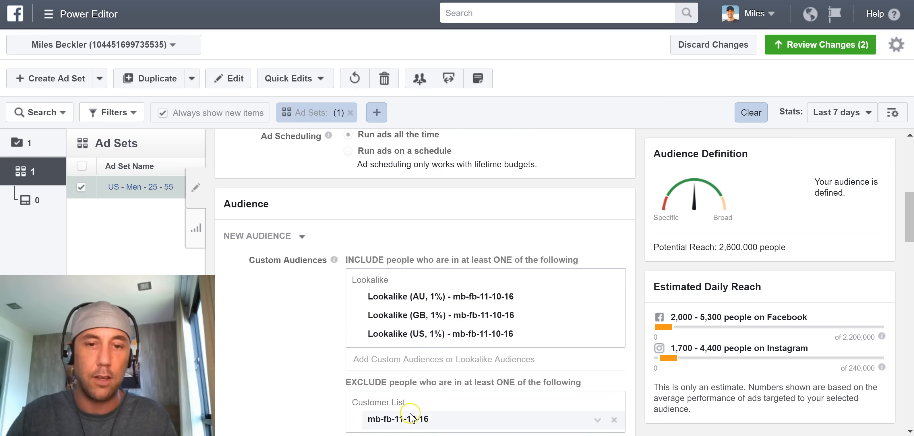
left_click_drag(909, 217, 909, 329)
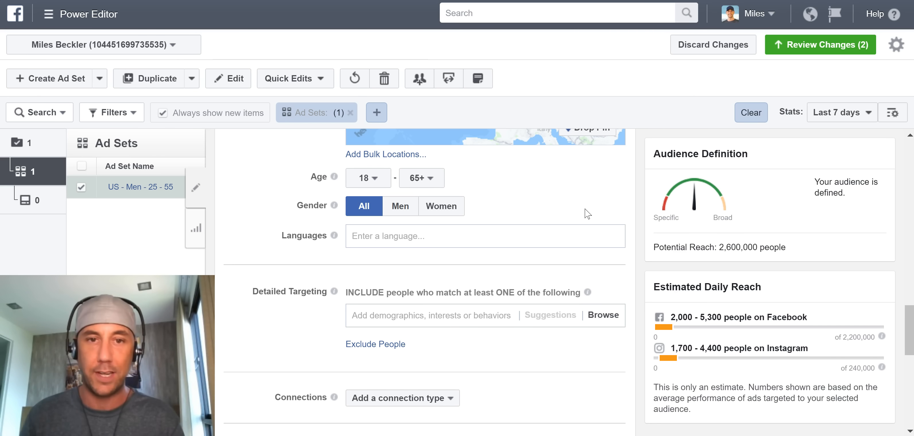
left_click(371, 179)
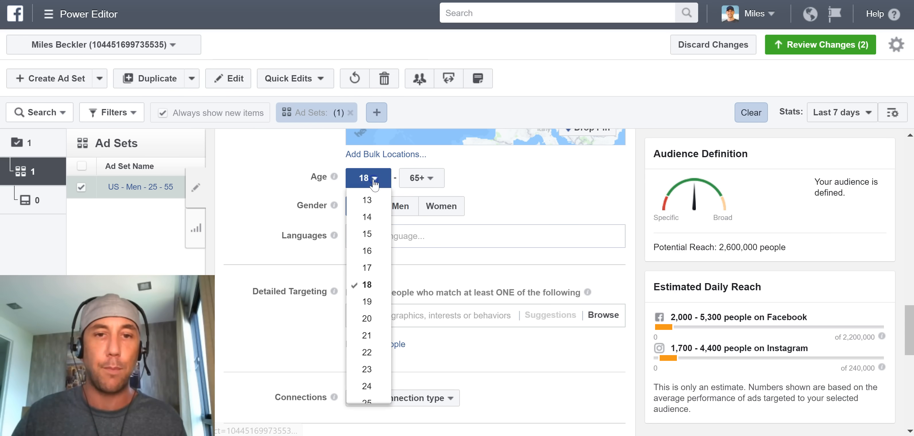
scroll(386, 231, "down", 2)
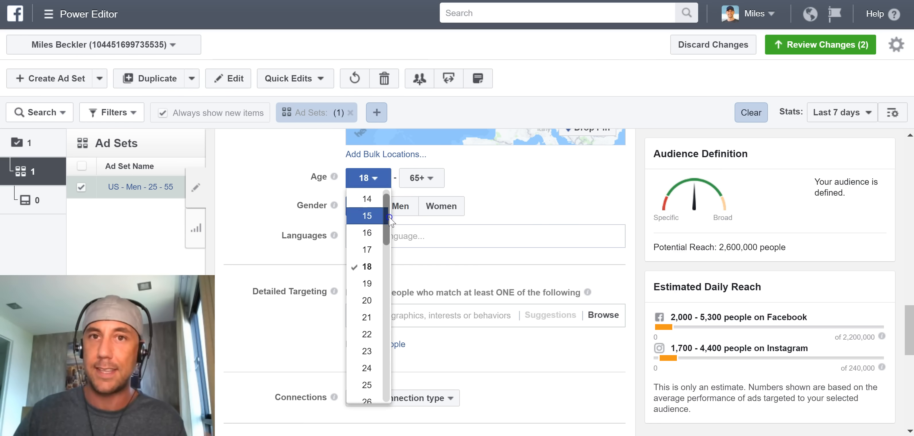
left_click_drag(389, 236, 381, 304)
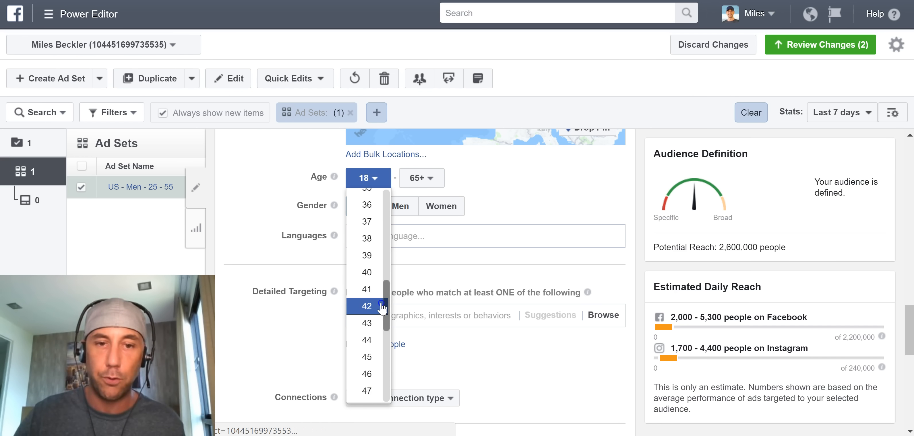
left_click(365, 356)
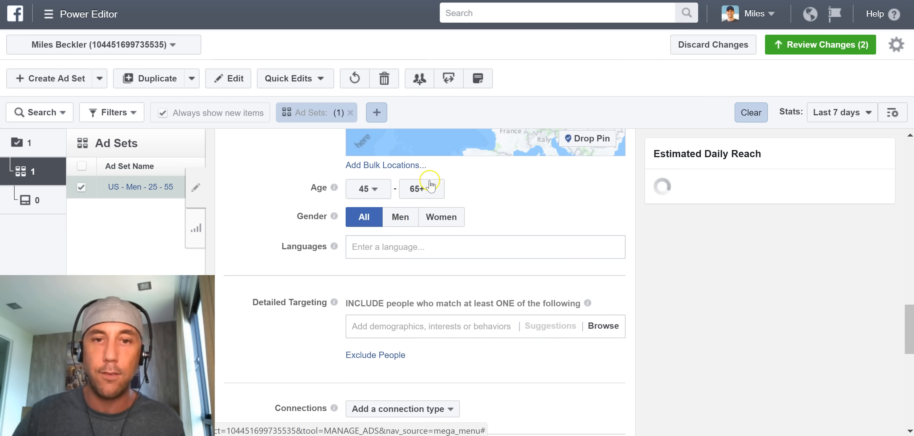
Set the audience's maximum age to 64.
left_click(434, 189)
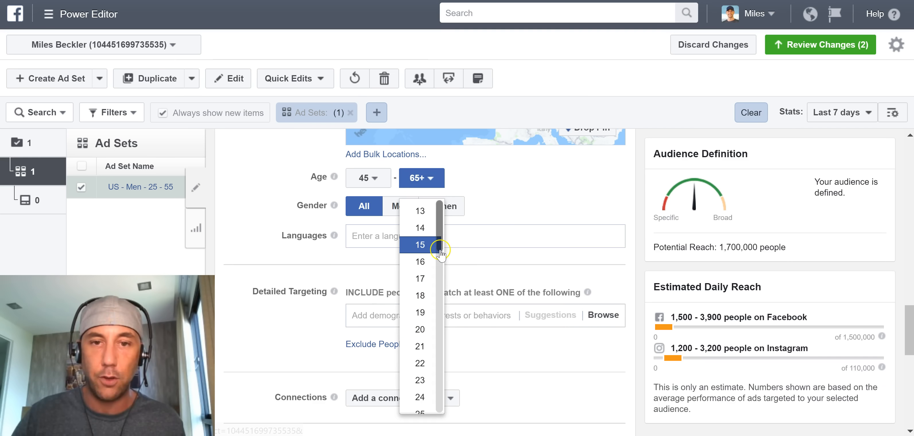
left_click_drag(441, 245, 444, 409)
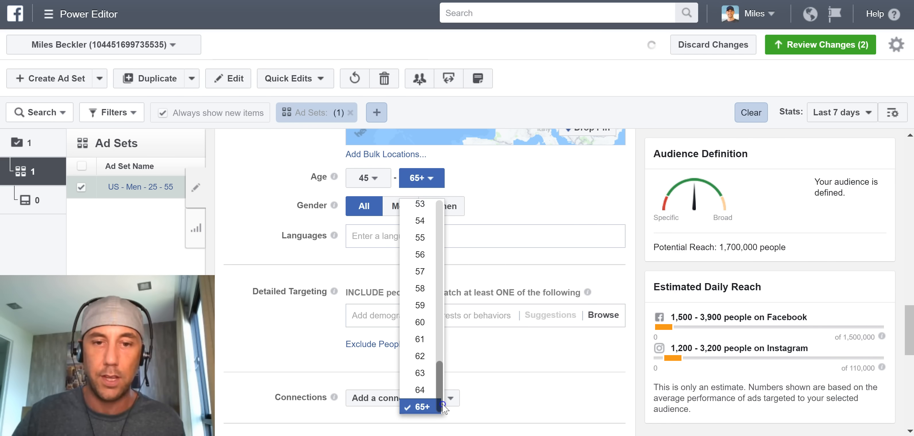
left_click(425, 403)
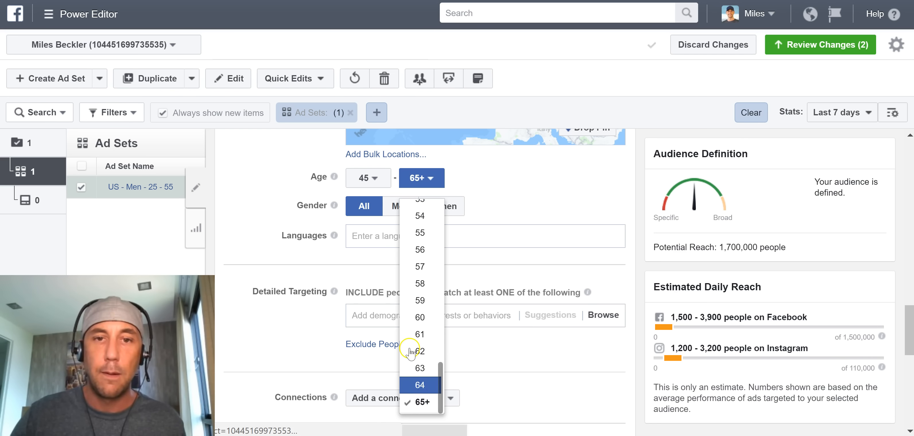
left_click(420, 385)
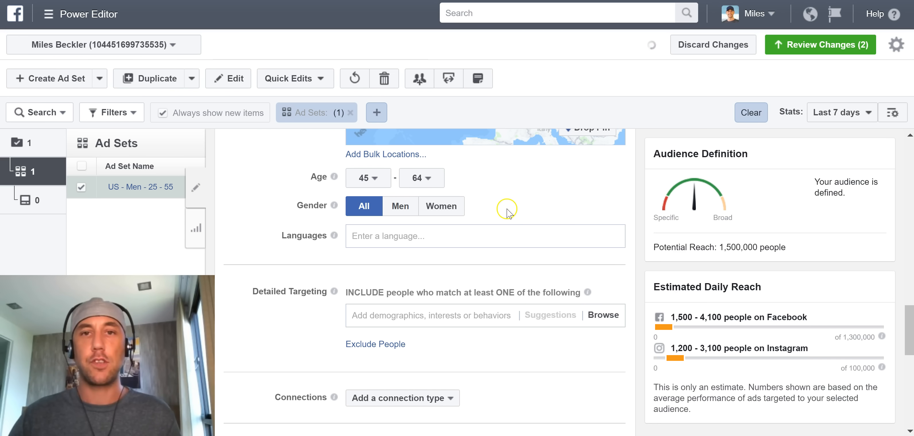
Check the potential reach with the gender limited to Men, and set the gender to Women.
left_click(396, 213)
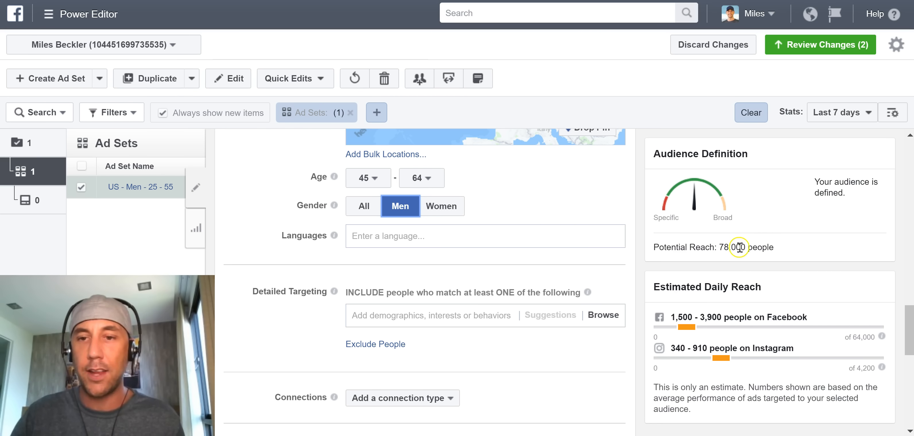
left_click_drag(718, 249, 732, 248)
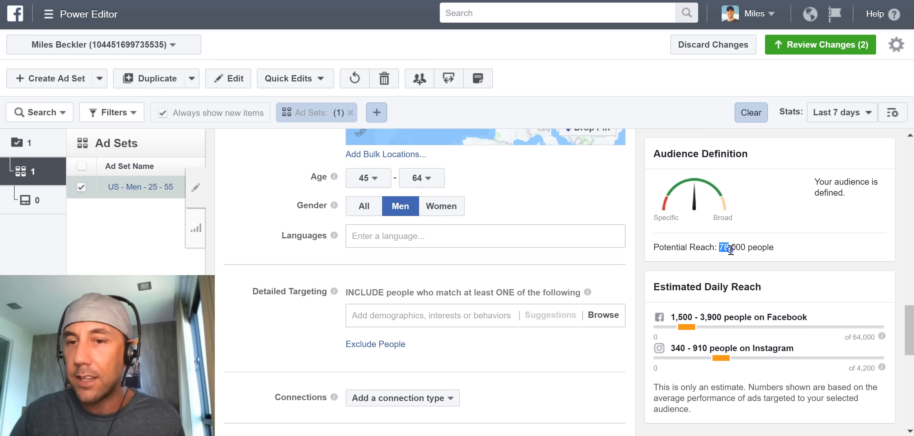
left_click(449, 206)
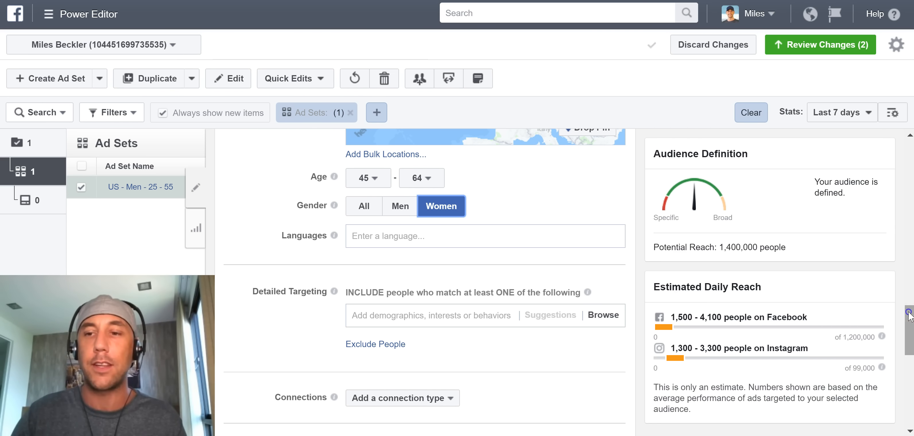
Review the audience's custom audiences, locations, age and gender settings against the potential reach.
left_click(904, 213)
left_click(904, 212)
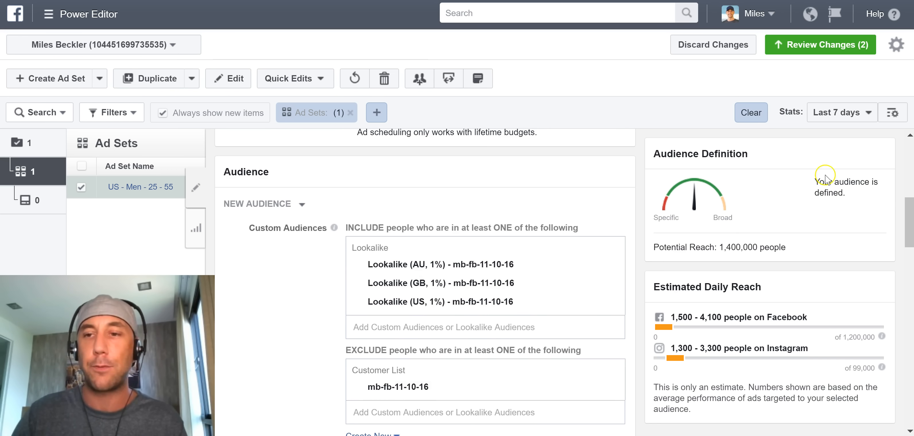
left_click_drag(901, 206, 908, 299)
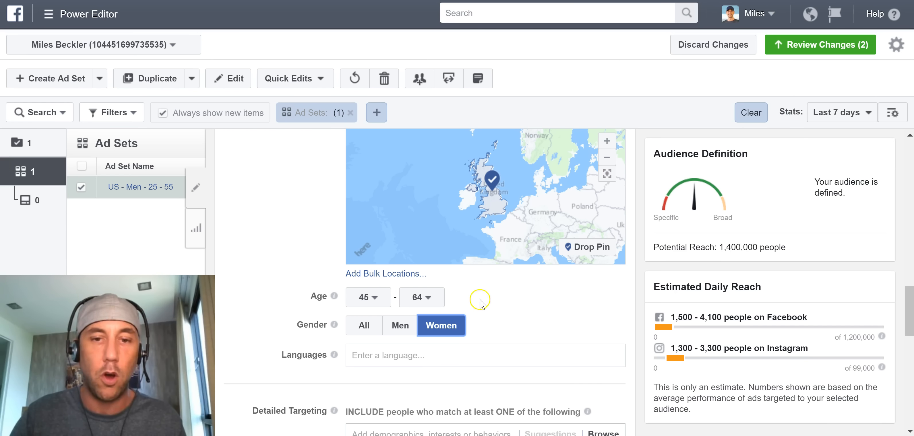
left_click_drag(904, 293, 905, 213)
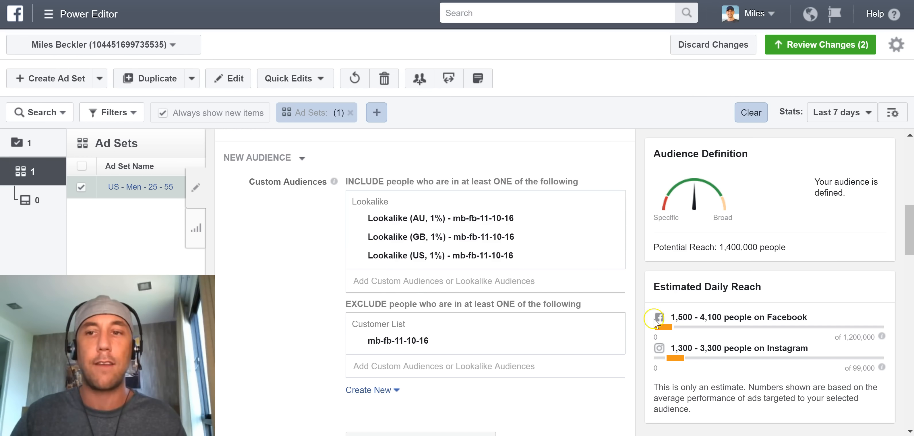
left_click_drag(906, 245, 907, 324)
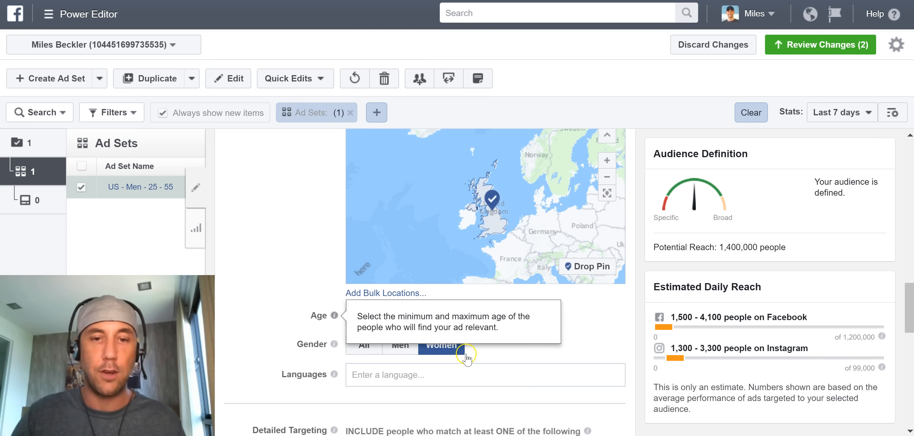
left_click_drag(907, 299, 906, 225)
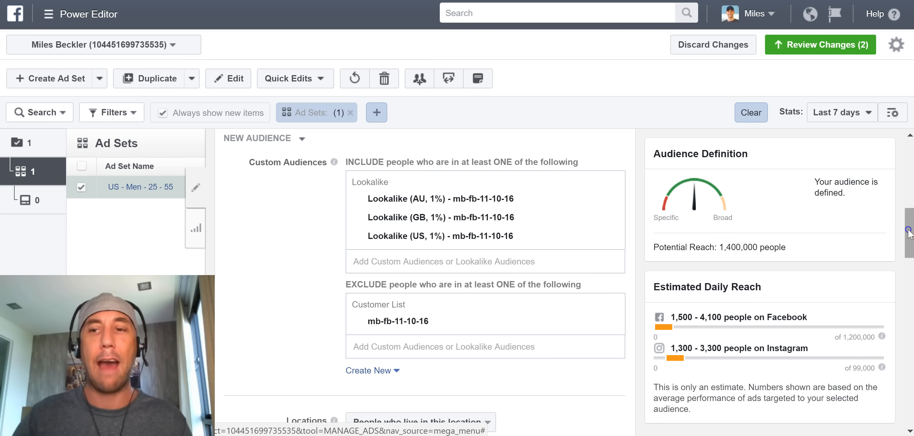
scroll(910, 248, "down", 3)
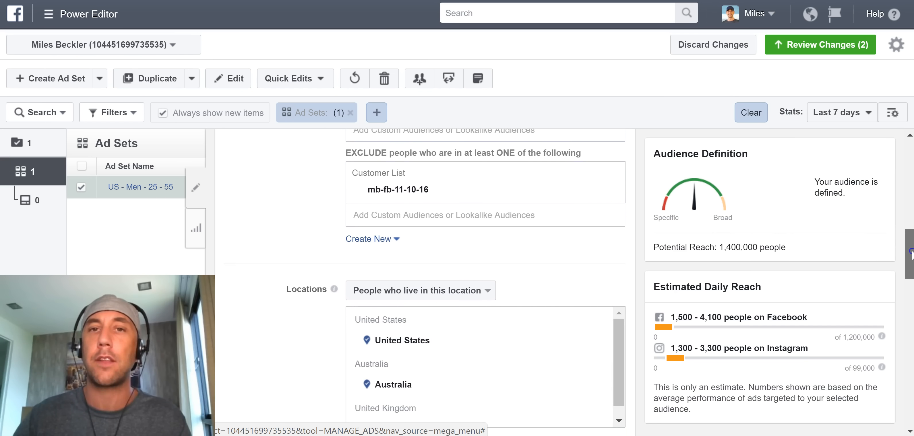
scroll(909, 248, "down", 3)
scroll(518, 249, "up", 5)
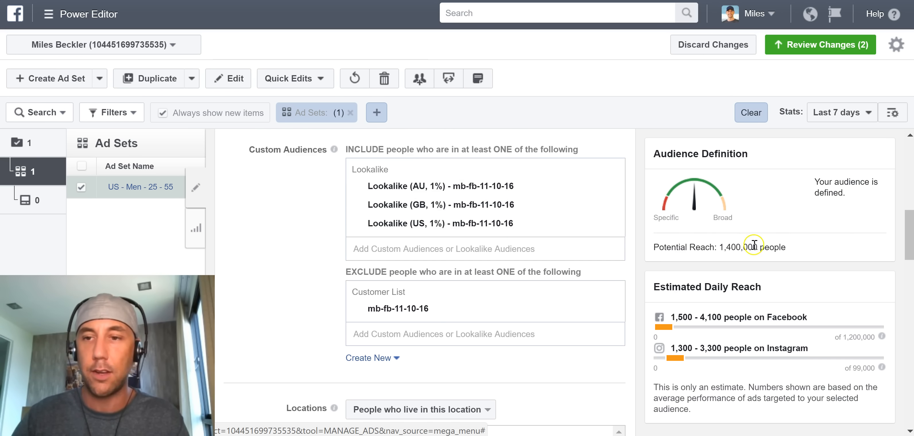
Restrict the audience's language to English (All).
left_click_drag(908, 242, 907, 324)
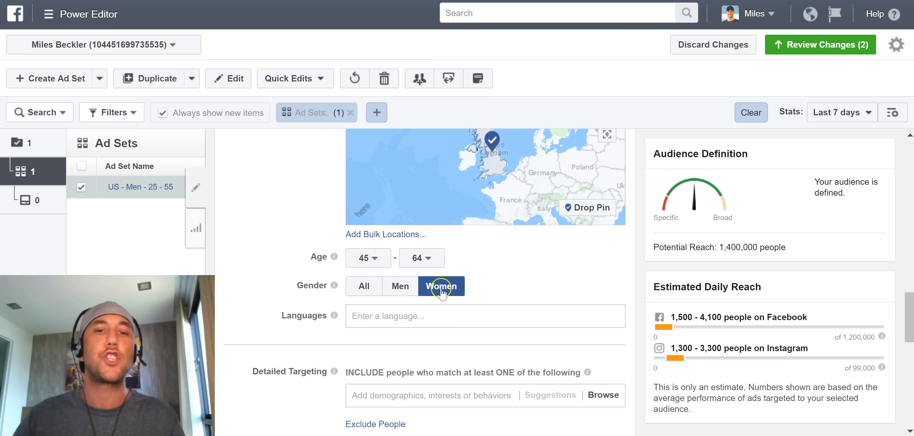
left_click(485, 318)
type("Ent")
key("BackSpace")
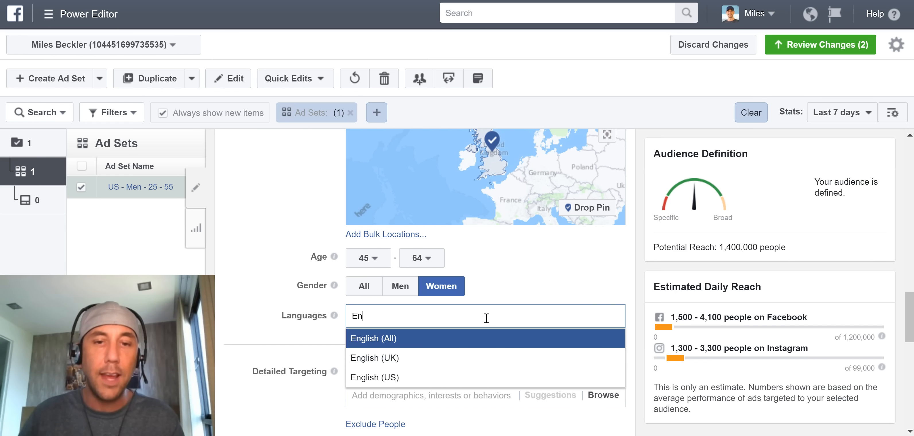
left_click(457, 340)
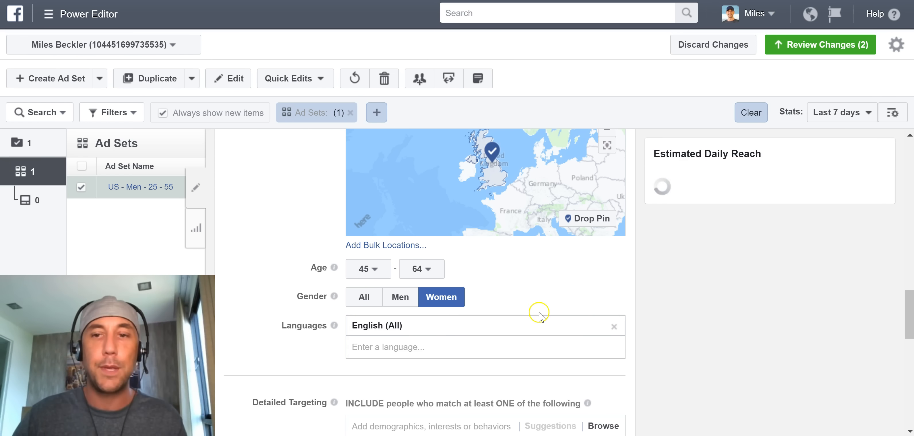
Add the interest Tony Robbins to the included detailed targeting.
left_click_drag(910, 301, 912, 337)
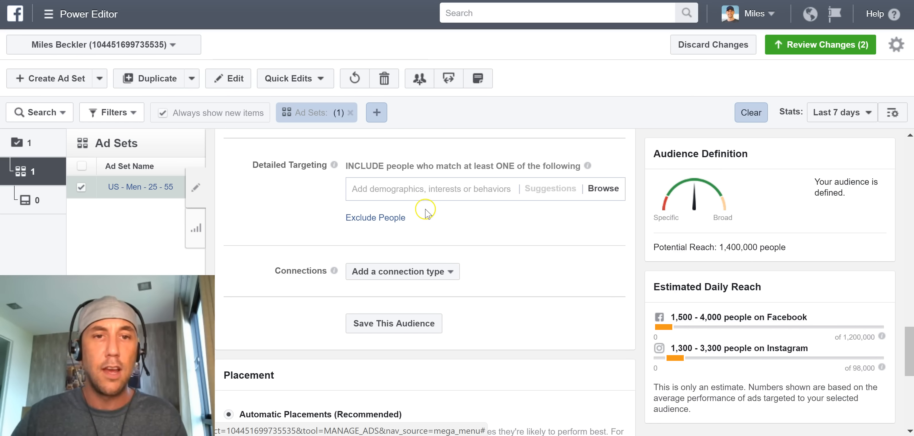
left_click(394, 188)
left_click(399, 189)
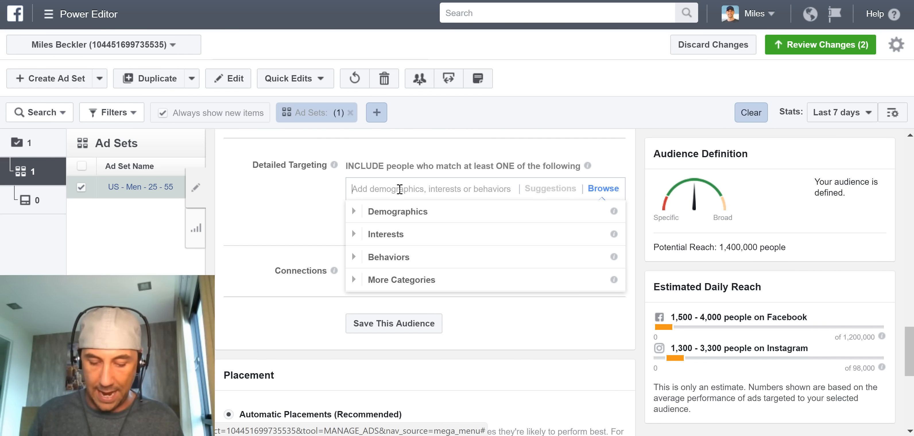
type("Tony Robbins")
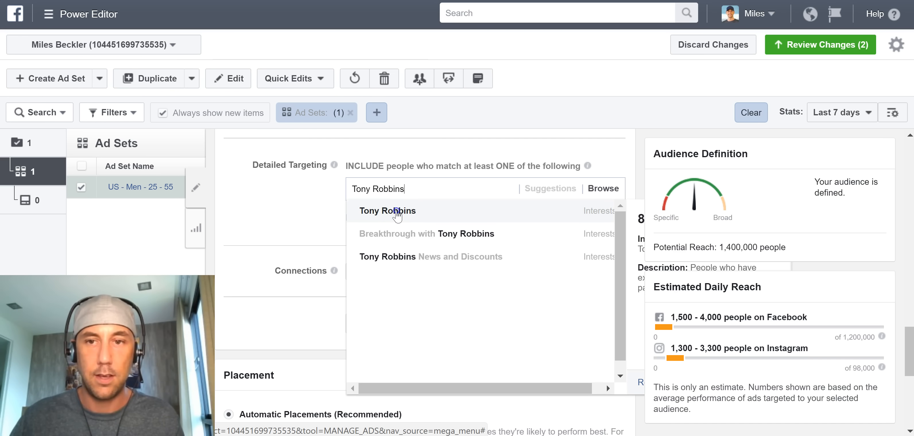
left_click(397, 212)
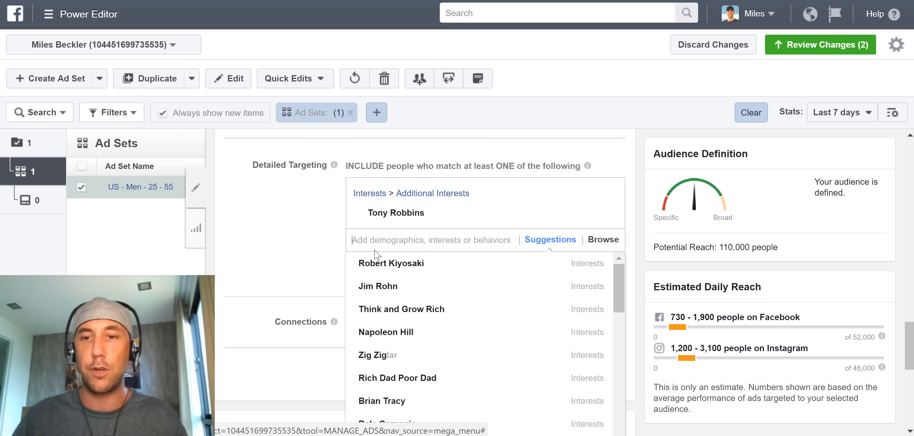
Add the suggested interests Robert Kiyosaki, Think and Grow Rich and Rich Dad Poor Dad to the detailed targeting.
left_click(379, 241)
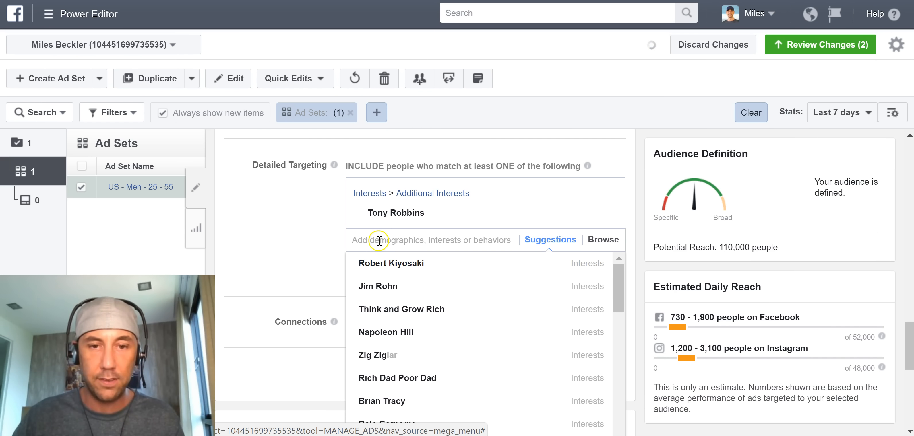
left_click(415, 264)
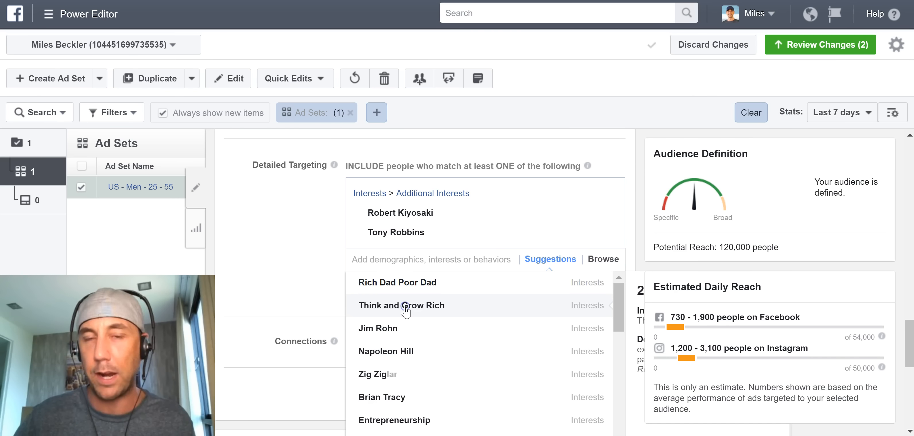
left_click(406, 311)
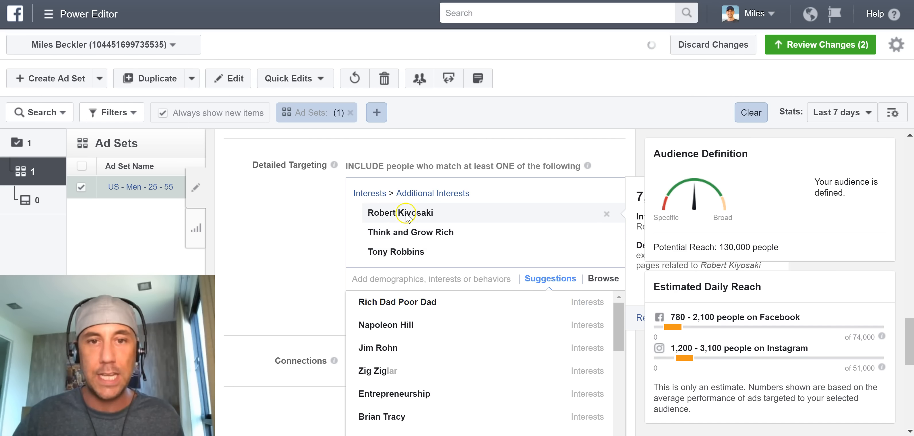
left_click(410, 304)
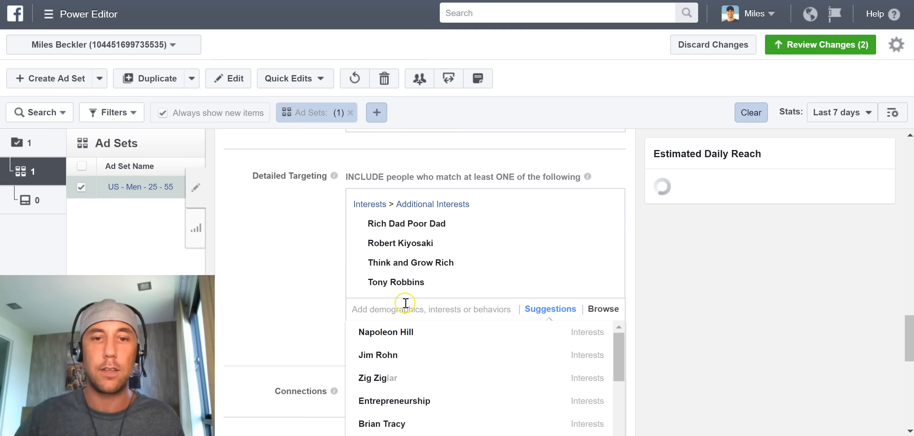
Add the suggested interests Napoleon Hill, John C. Maxwell and Dale Carnegie to the detailed targeting.
left_click(388, 332)
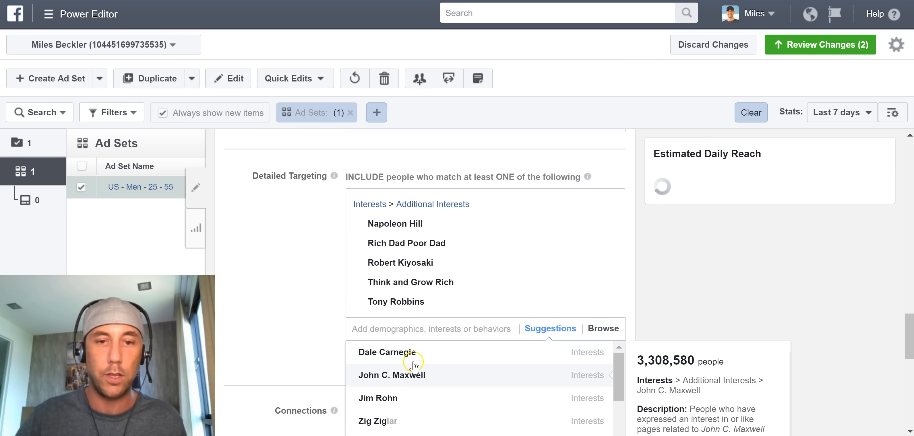
left_click(409, 356)
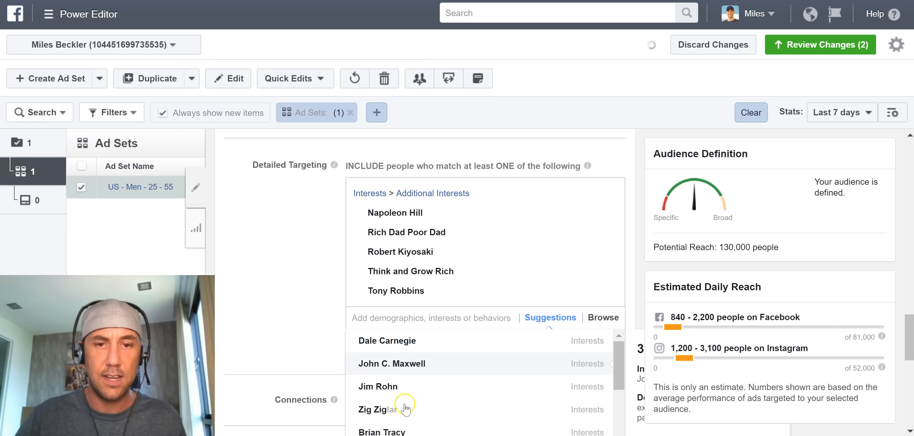
left_click(392, 359)
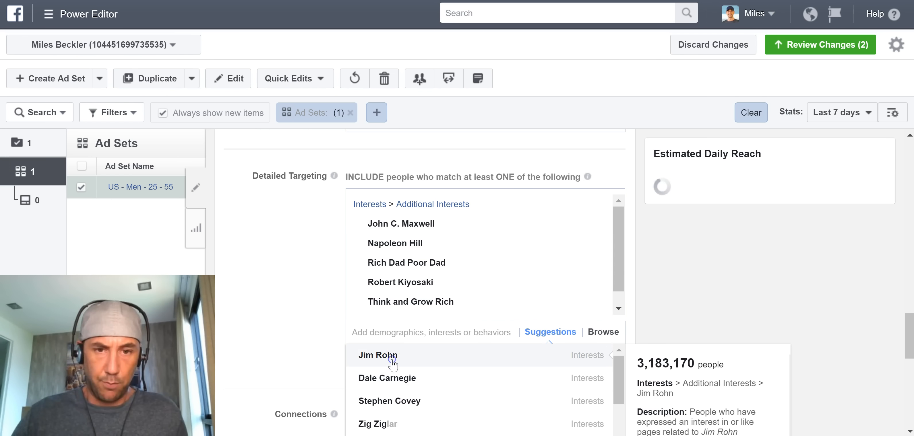
left_click(390, 378)
left_click(406, 402)
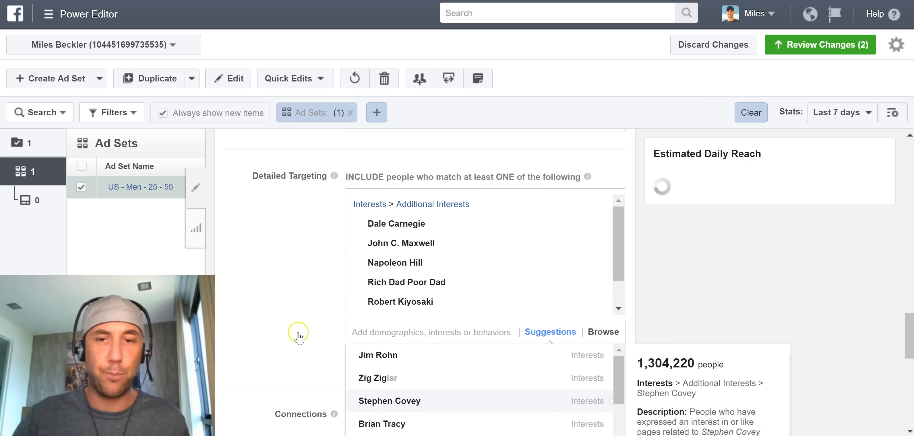
Add the suggested interest Stephen Covey to the detailed targeting and set the audience's gender to All.
left_click(314, 304)
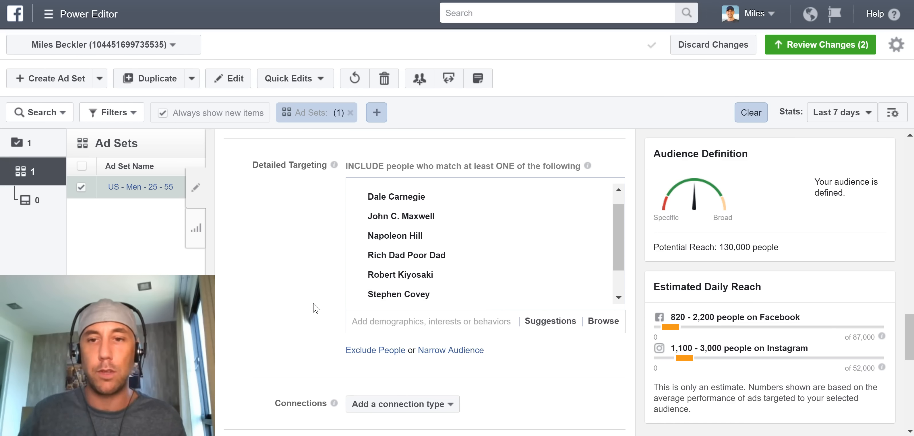
left_click_drag(718, 248, 742, 247)
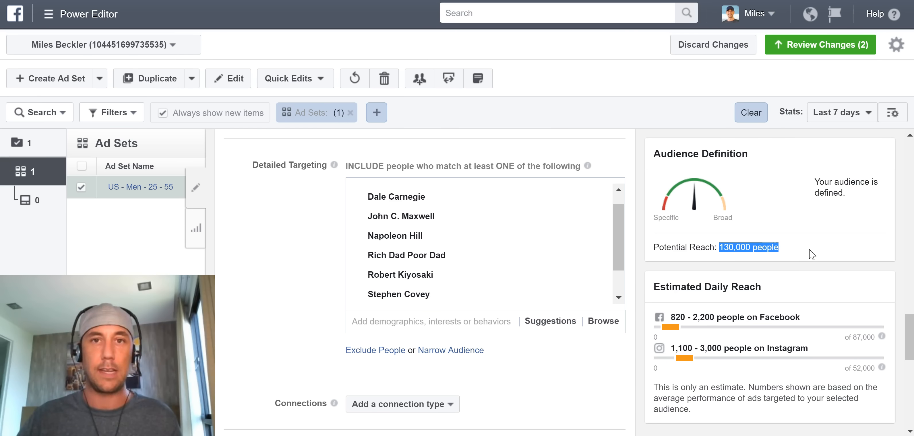
left_click_drag(903, 321, 903, 292)
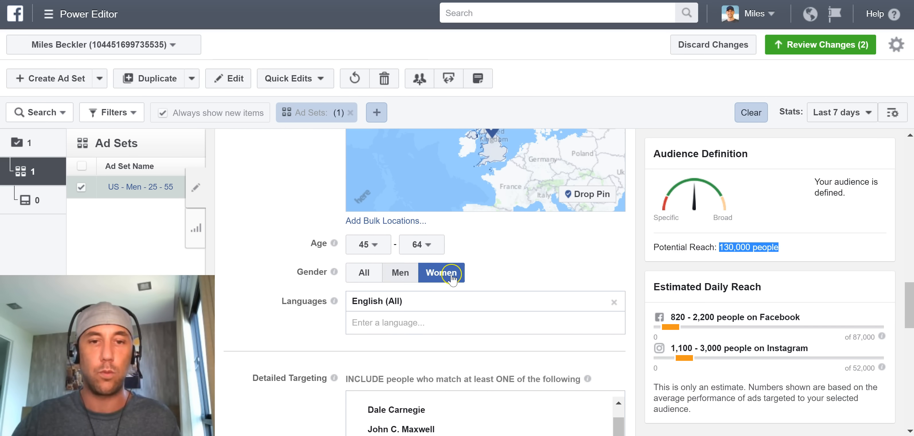
left_click(366, 274)
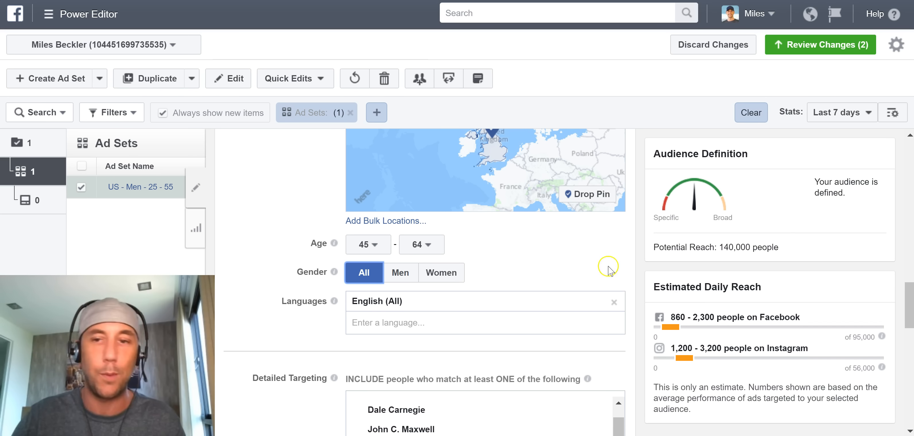
Review the audience definition from the custom audiences and locations down to the detailed targeting interests.
scroll(901, 296, "up", 2)
left_click_drag(909, 295, 902, 213)
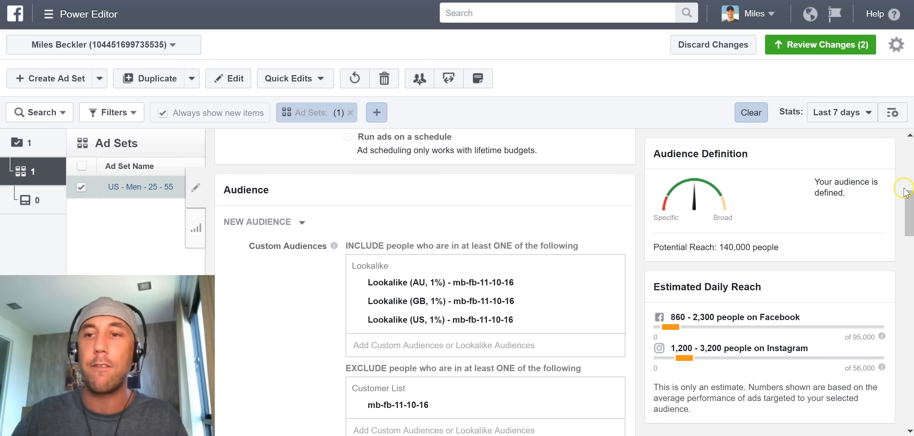
left_click_drag(908, 201, 908, 242)
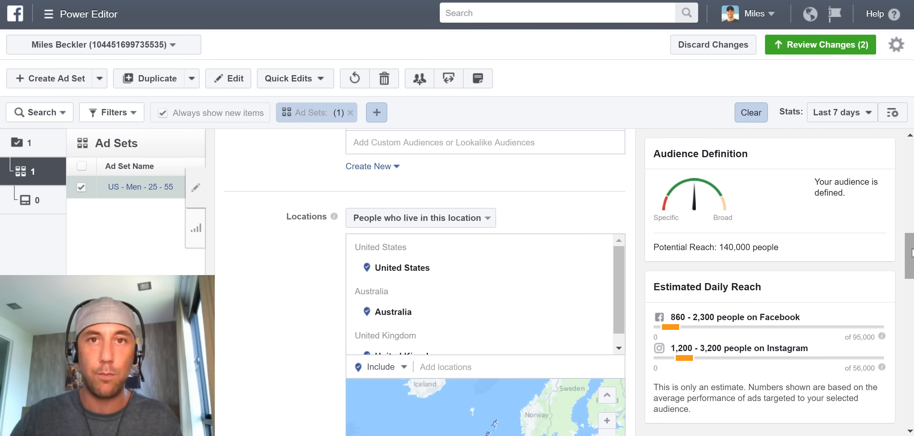
left_click_drag(909, 253, 900, 324)
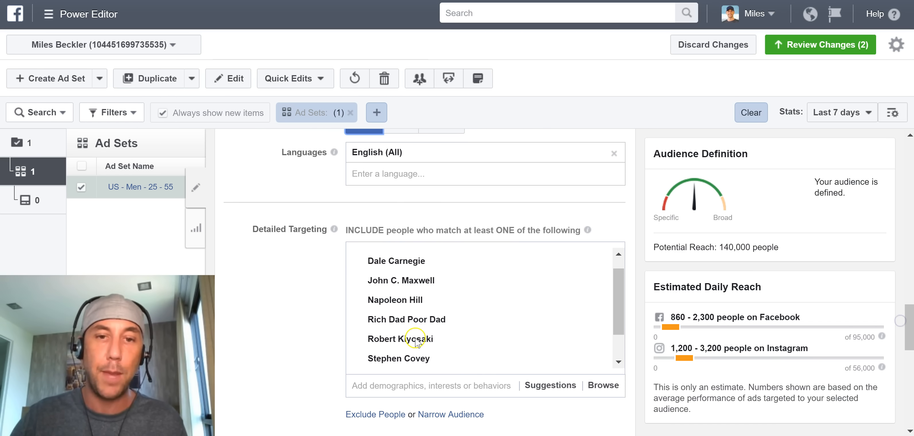
mouse_move(403, 262)
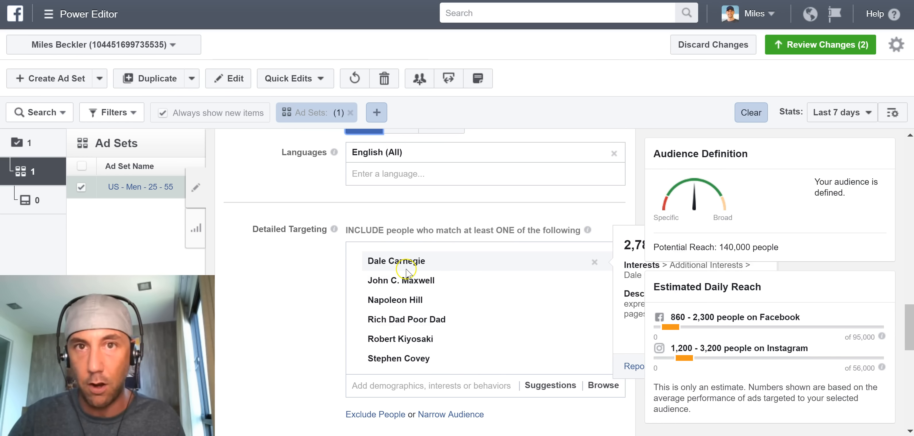
mouse_move(417, 301)
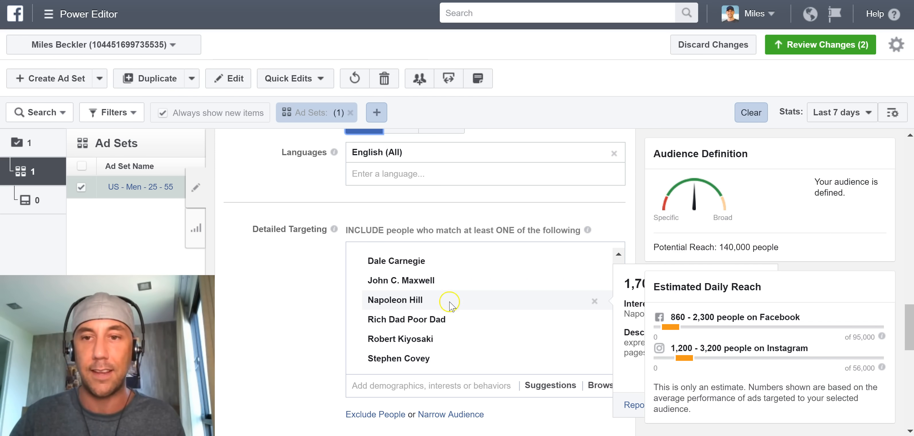
Examine the audience's potential reach alongside the interests selected in the detailed targeting.
left_click(779, 206)
left_click_drag(717, 248, 772, 249)
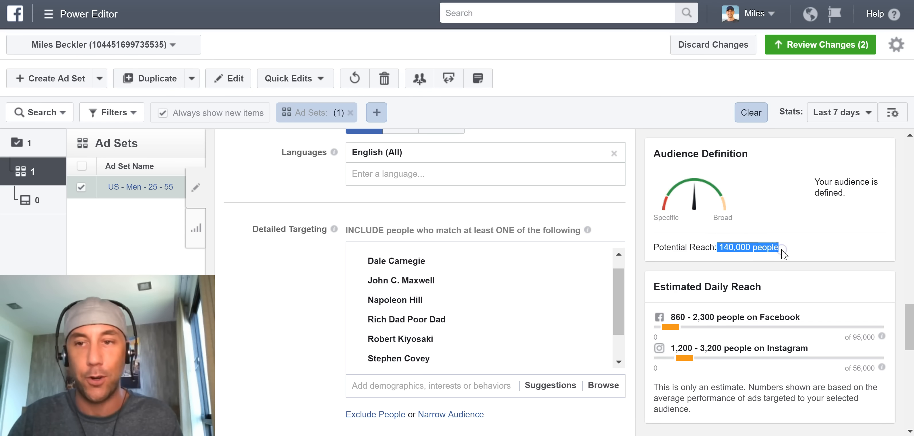
left_click(782, 249)
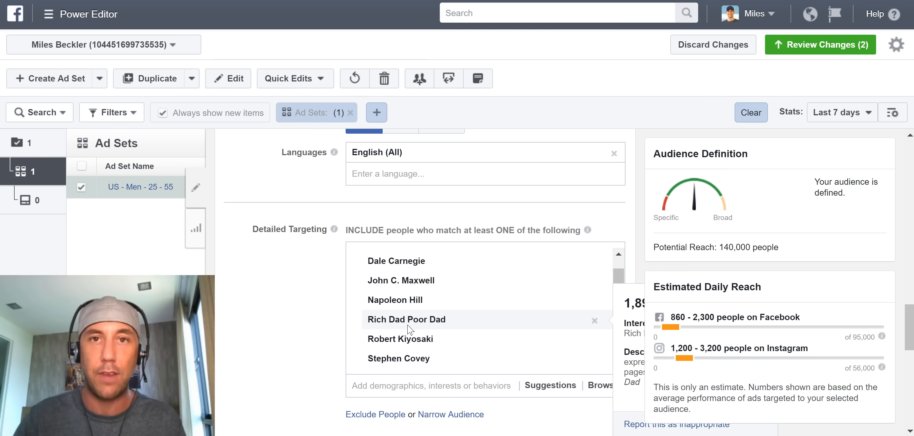
left_click(396, 258)
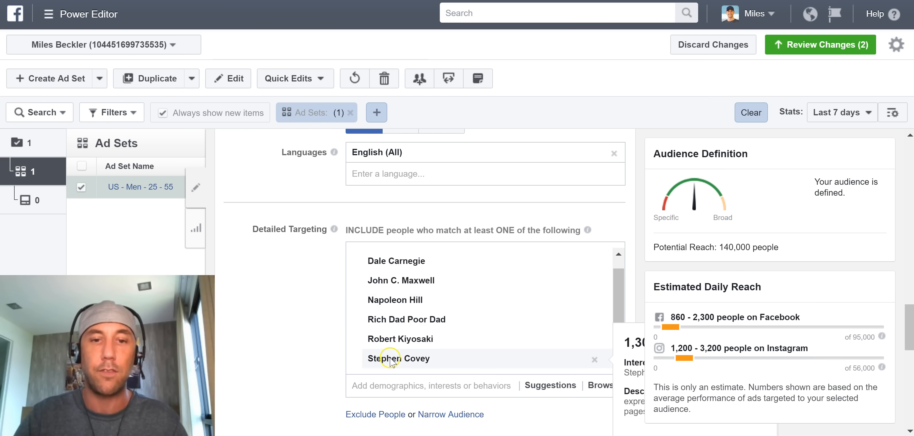
left_click(340, 316)
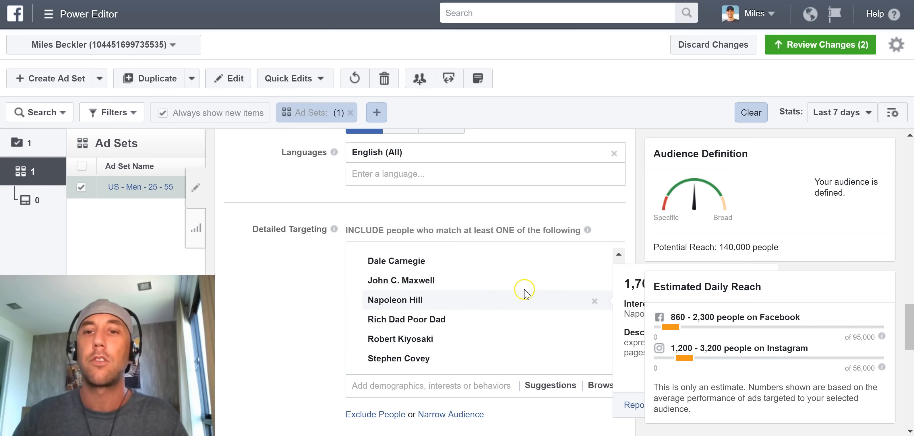
mouse_move(723, 247)
left_mouse_down()
mouse_move(785, 249)
mouse_move(721, 247)
left_mouse_up()
left_click(786, 250)
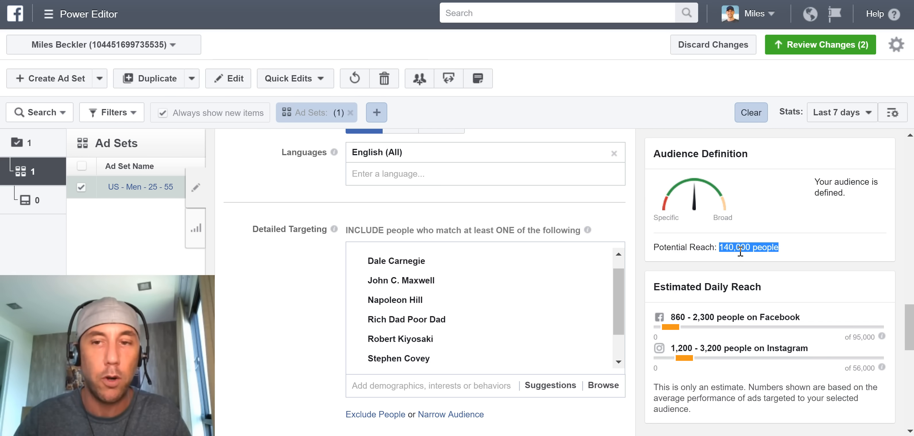
left_click(798, 249)
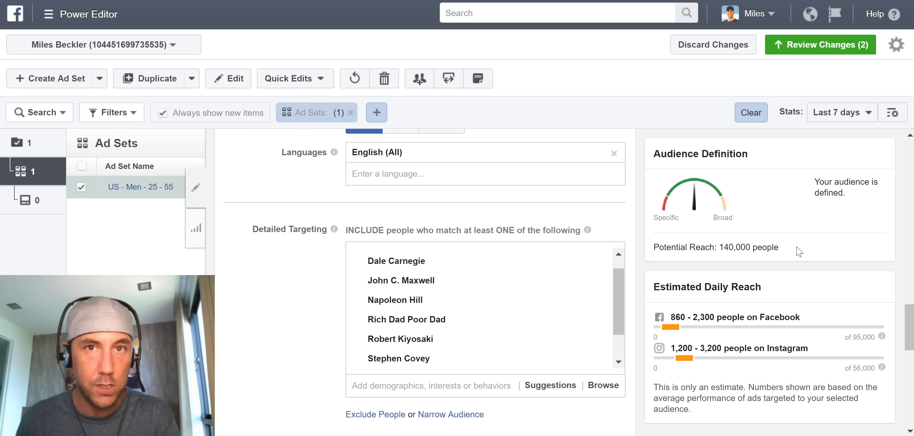
left_click_drag(719, 247, 731, 247)
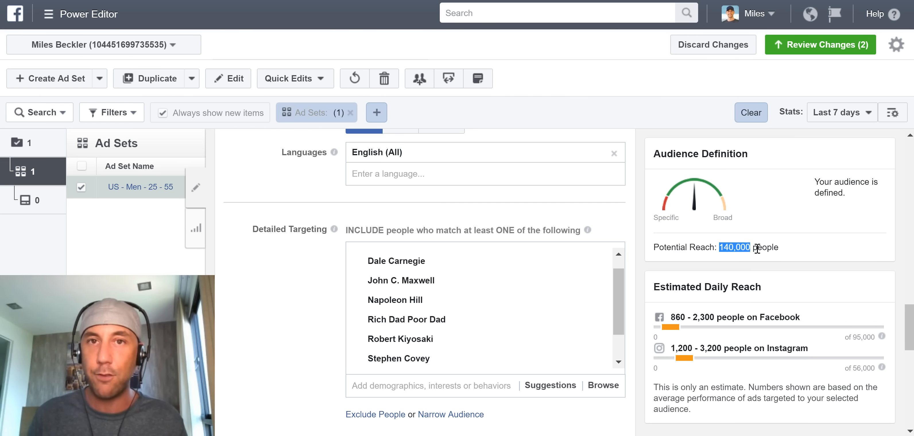
left_click(739, 248)
left_click(776, 248)
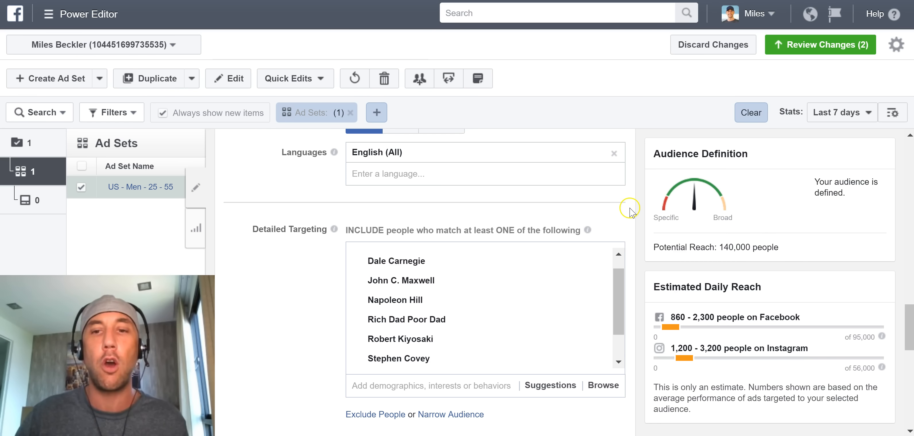
left_click_drag(620, 277, 616, 271)
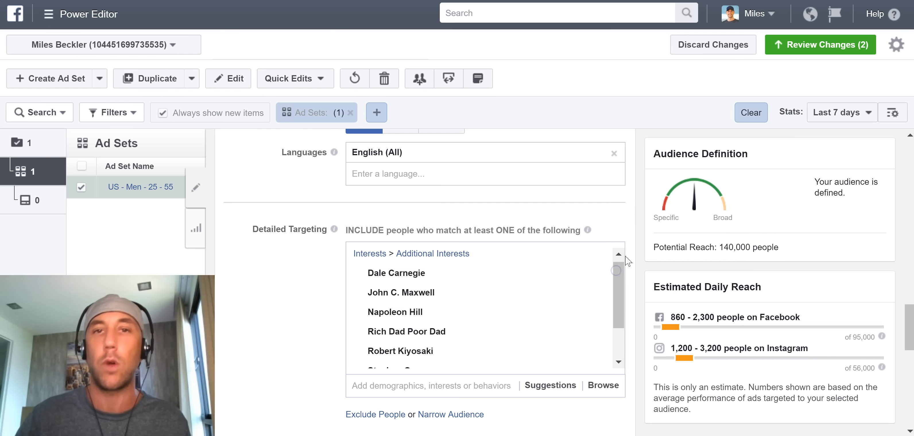
Look through the Facebook Pages connection options without adding a connection type.
left_click_drag(909, 321, 909, 359)
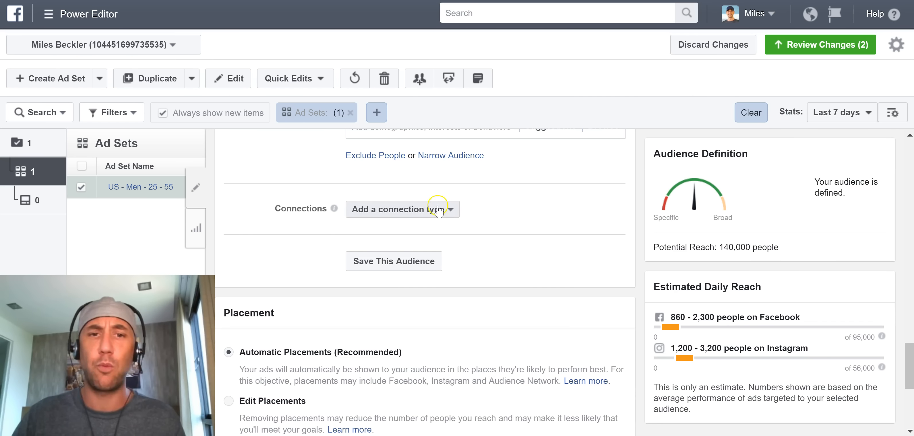
left_click(449, 218)
left_click(425, 233)
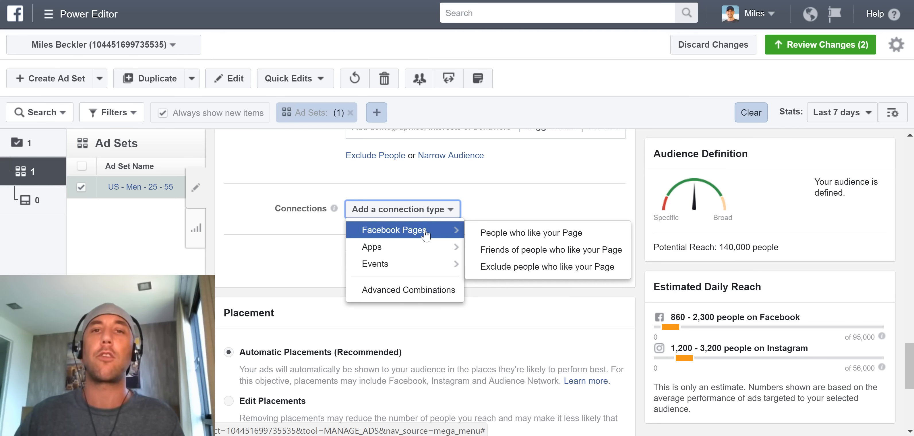
left_click(527, 234)
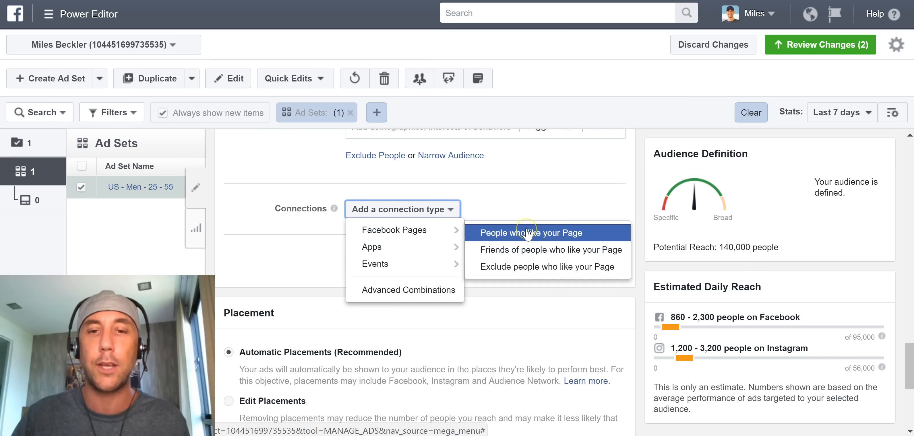
left_click(527, 206)
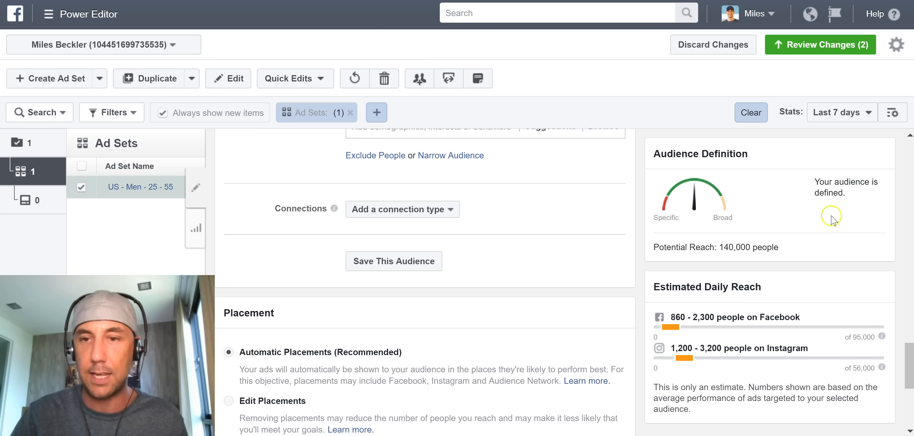
Switch the ad set to Edit Placements and exclude the Audience Network and Instagram platforms.
left_click_drag(909, 356, 909, 373)
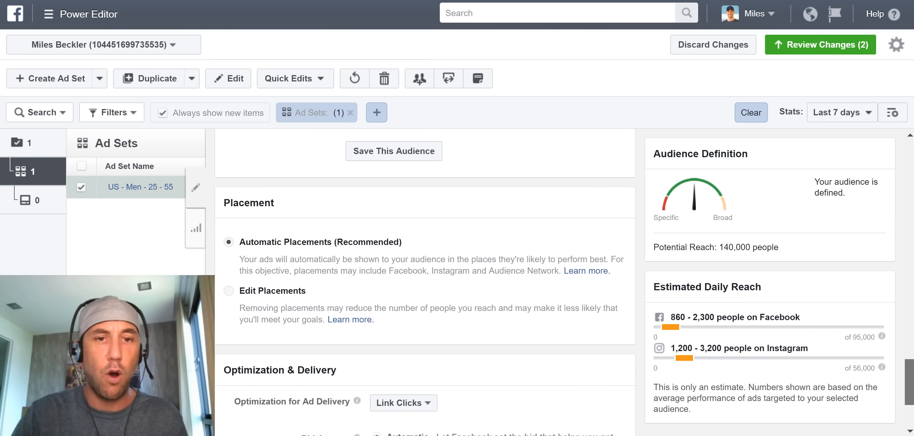
left_click_drag(402, 242, 237, 242)
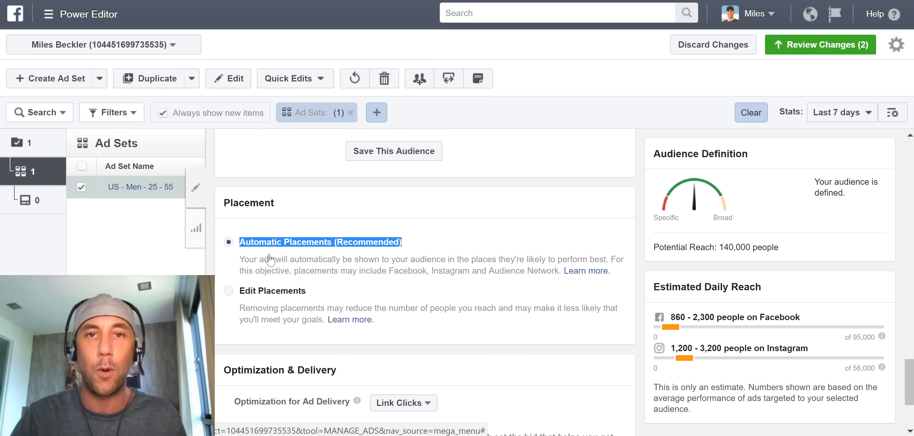
left_click(229, 291)
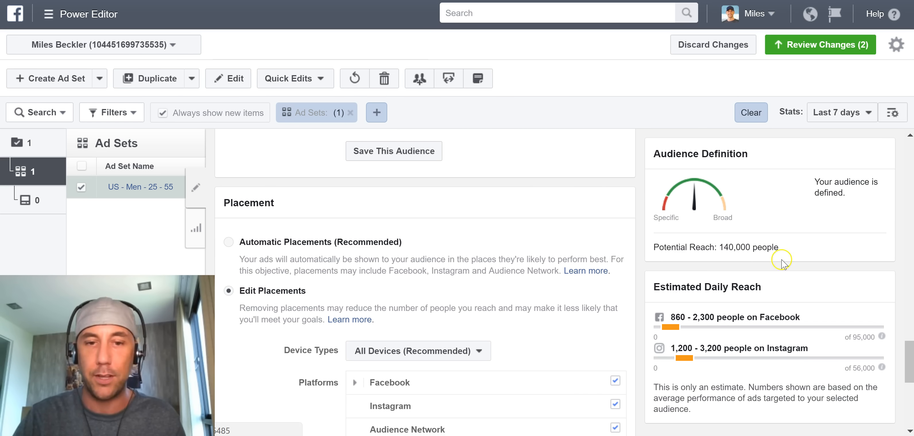
left_click_drag(908, 360, 906, 378)
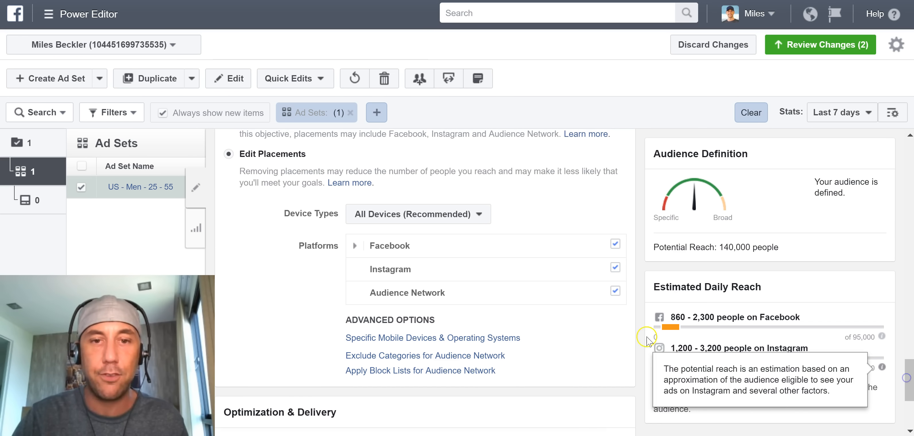
left_click(615, 291)
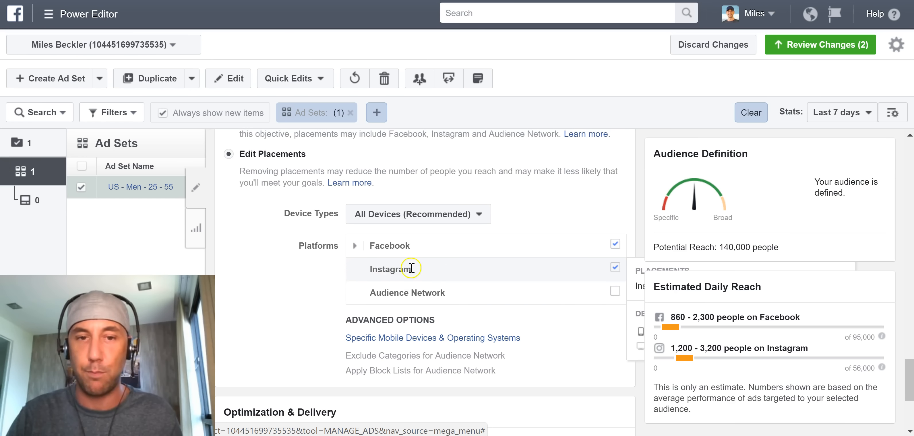
left_click(614, 267)
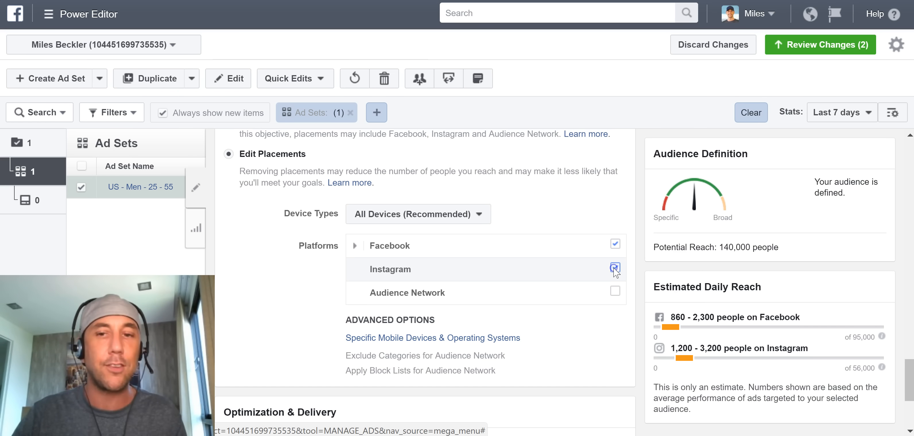
left_click(615, 268)
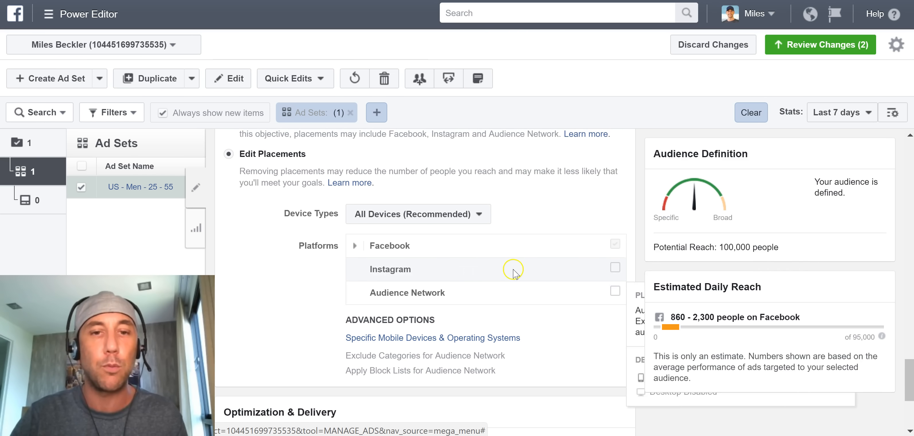
Exclude the Right Column from the Facebook placements, keeping only Feeds.
left_click(354, 245)
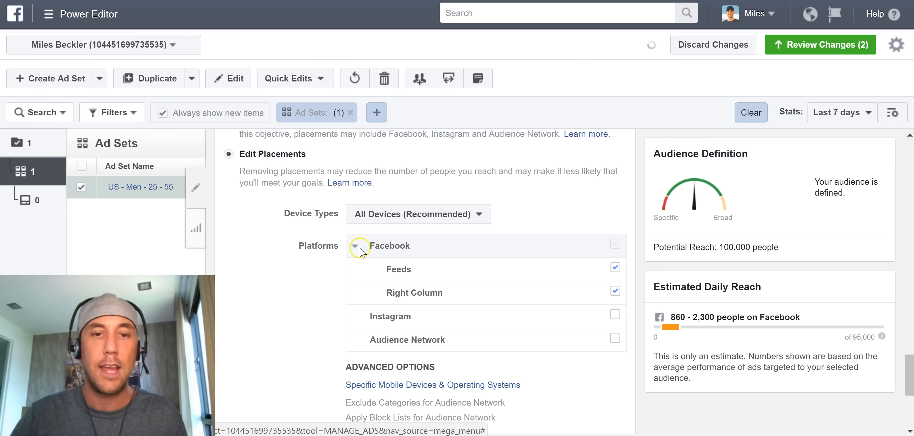
mouse_move(461, 262)
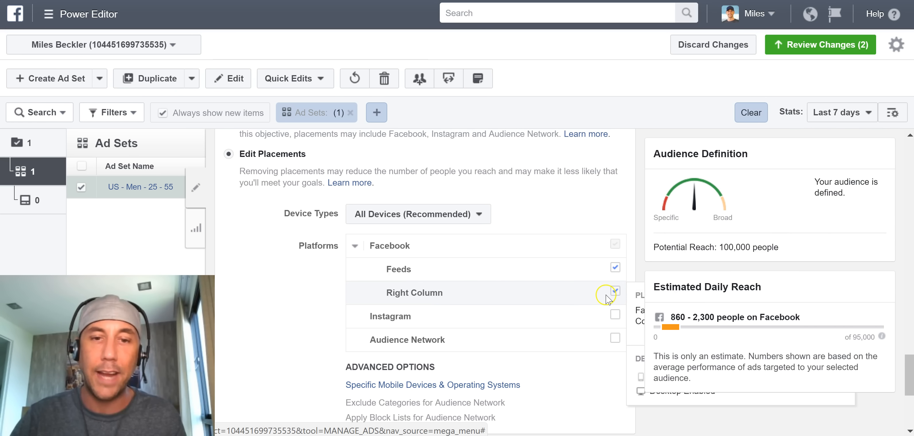
left_click(615, 292)
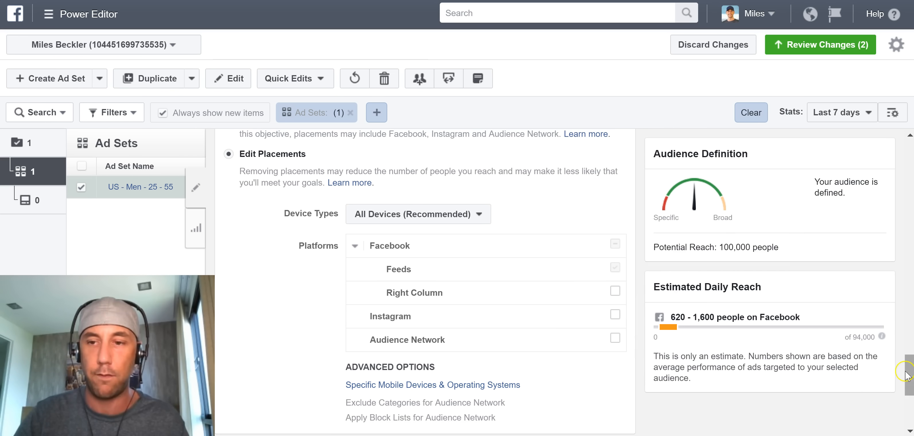
Review the available Optimization for Ad Delivery options, keeping Link Clicks selected.
left_click_drag(909, 372, 909, 403)
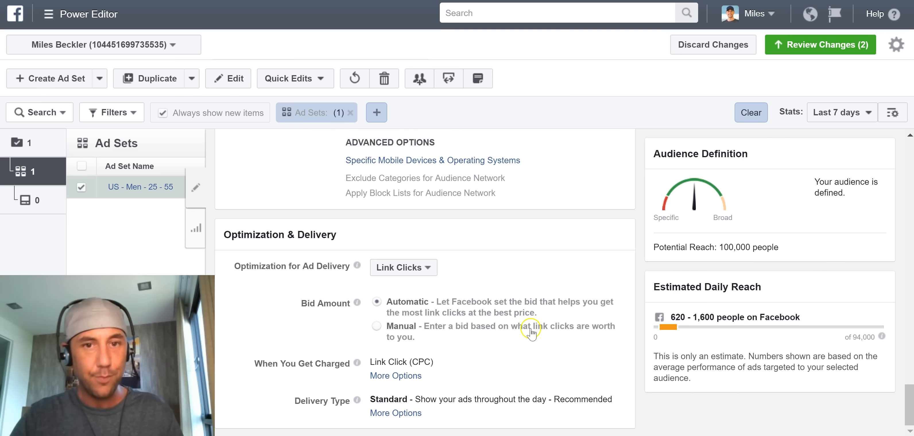
left_click(431, 270)
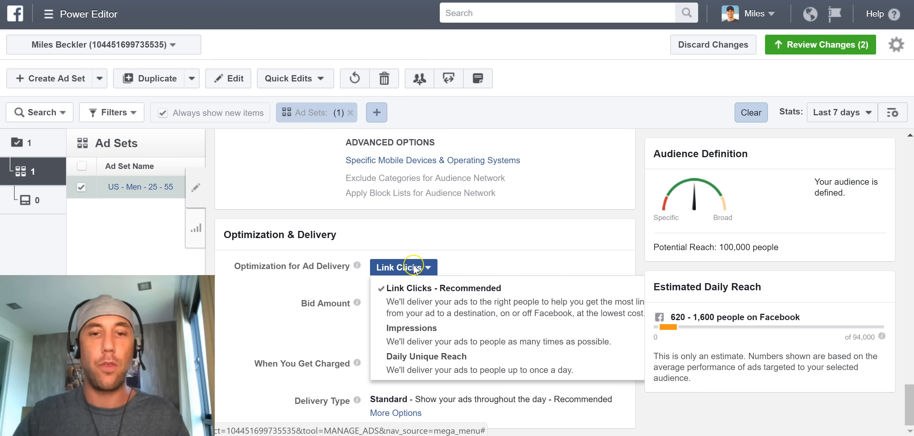
left_click(406, 272)
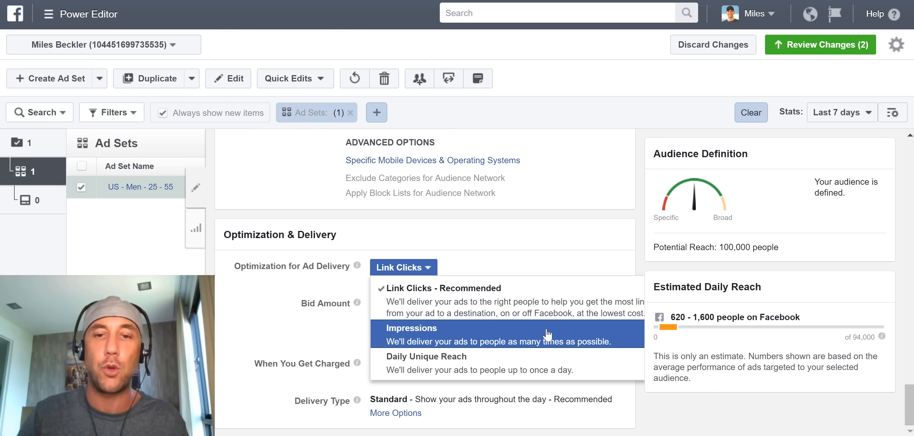
left_click(551, 307)
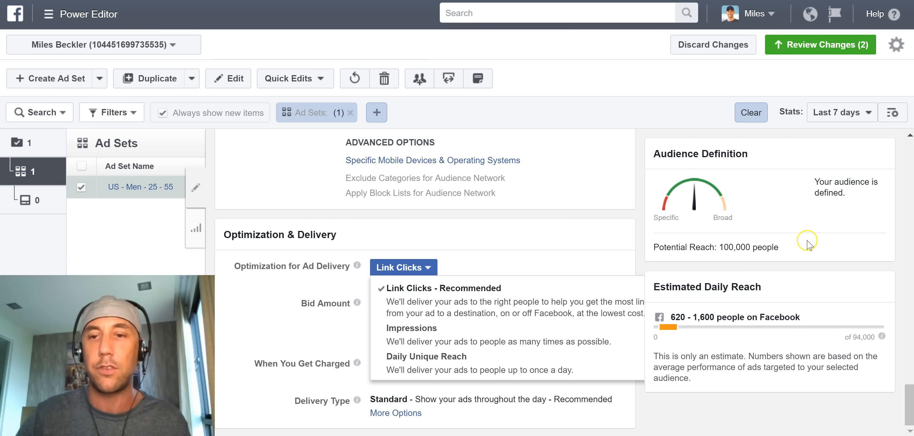
left_click(512, 301)
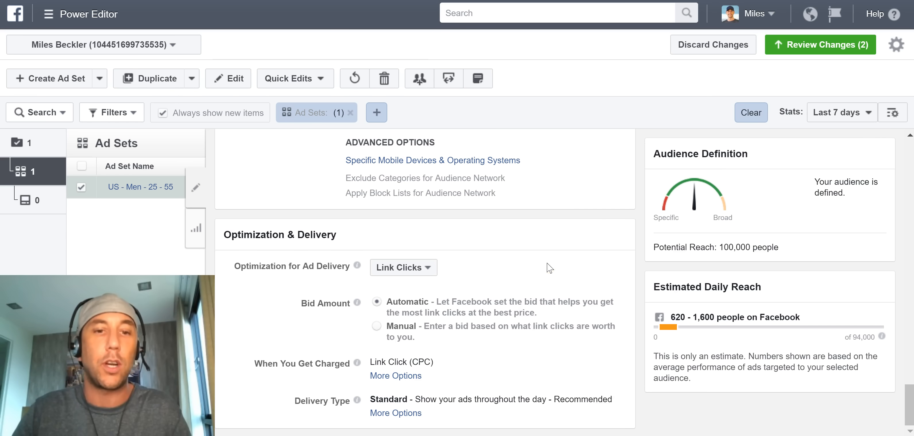
Expand the additional options for When You Get Charged and Delivery Type, and review the charging and delivery choices.
left_click_drag(372, 362, 432, 362)
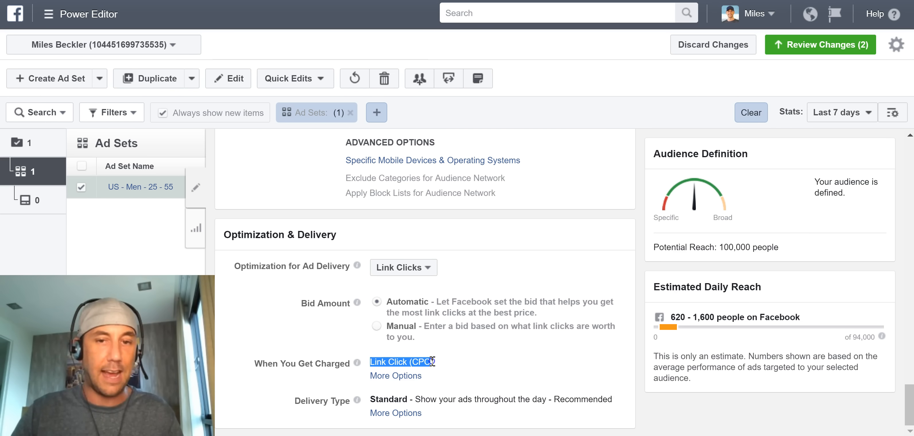
left_click(433, 362)
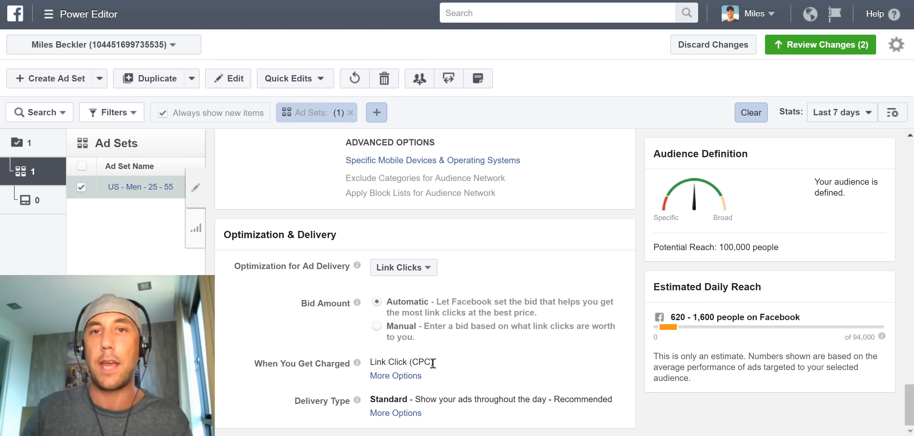
left_click(400, 377)
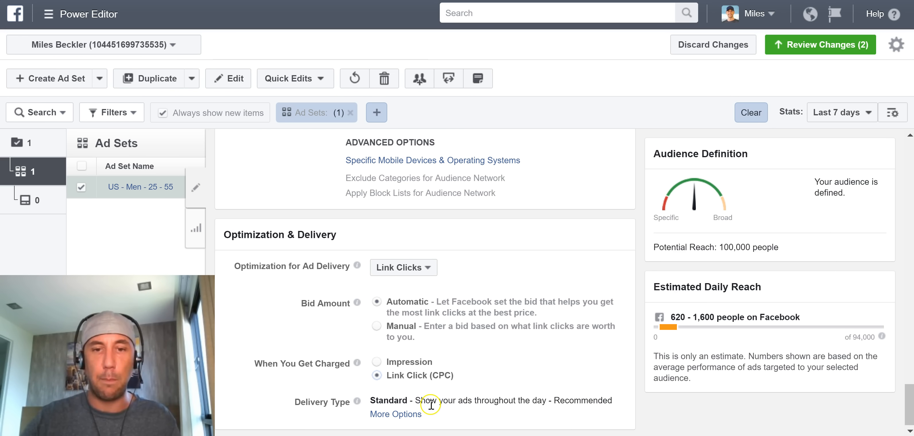
left_click(402, 415)
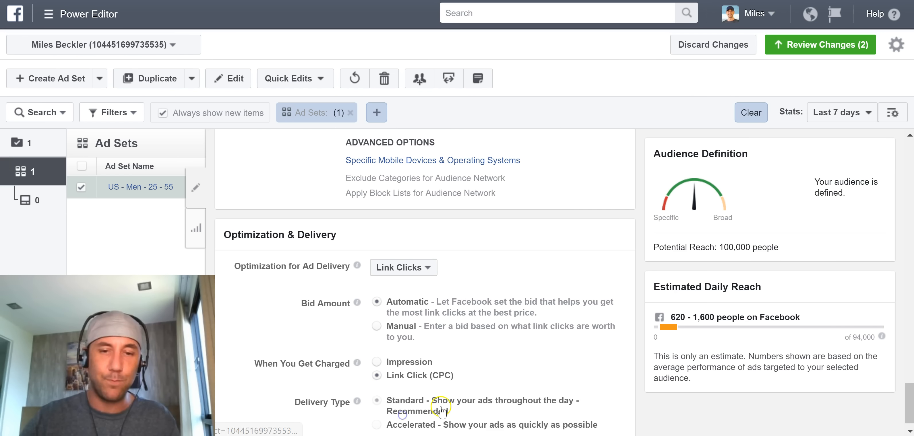
left_click_drag(909, 409, 909, 411)
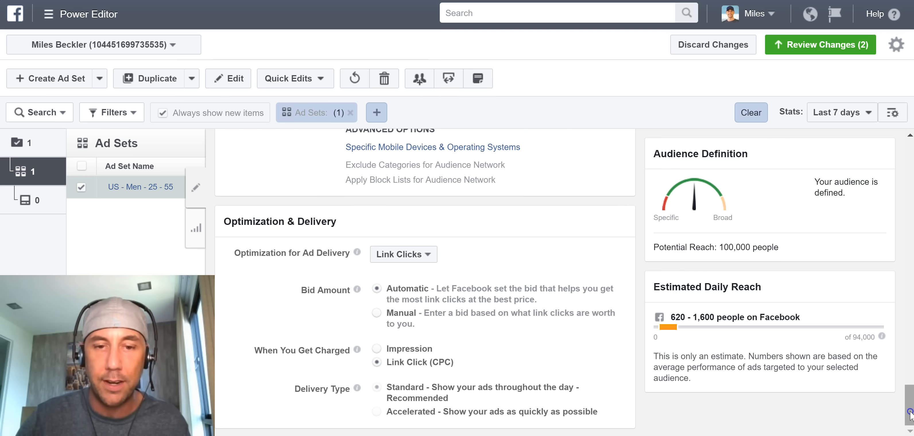
mouse_move(375, 414)
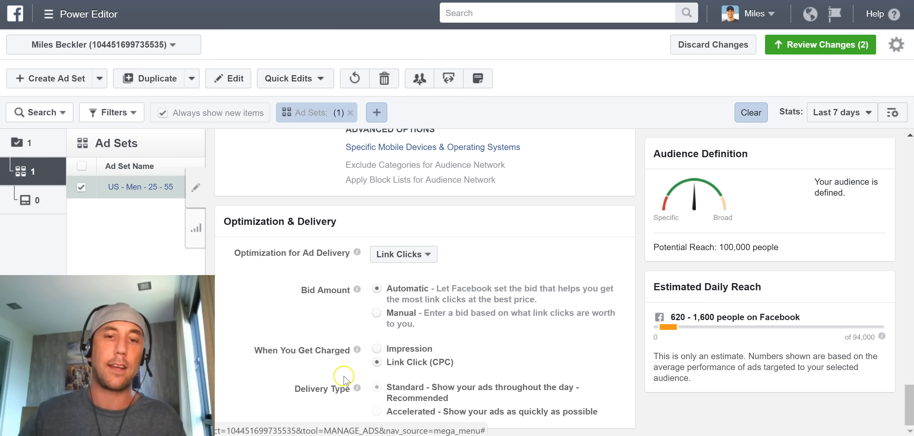
left_click(370, 411)
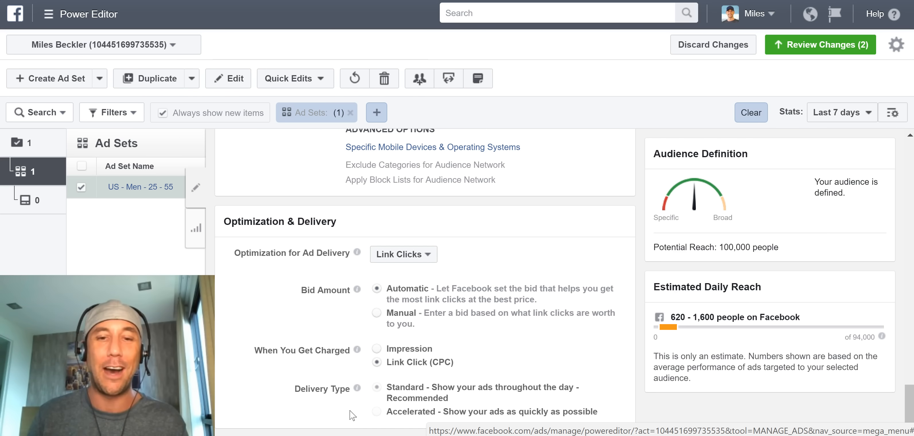
left_click(378, 413)
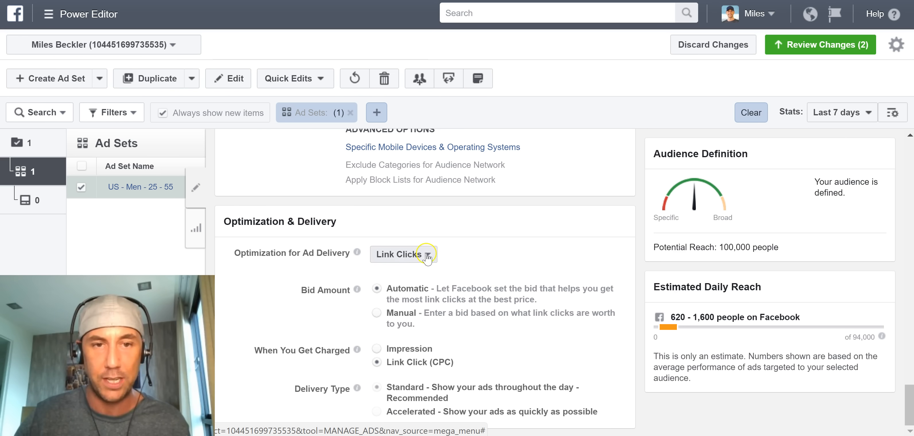
Limit the ad set's specific mobile devices to iOS Devices Only, removing all iPads and iPods from the included devices.
left_click_drag(912, 393, 912, 382)
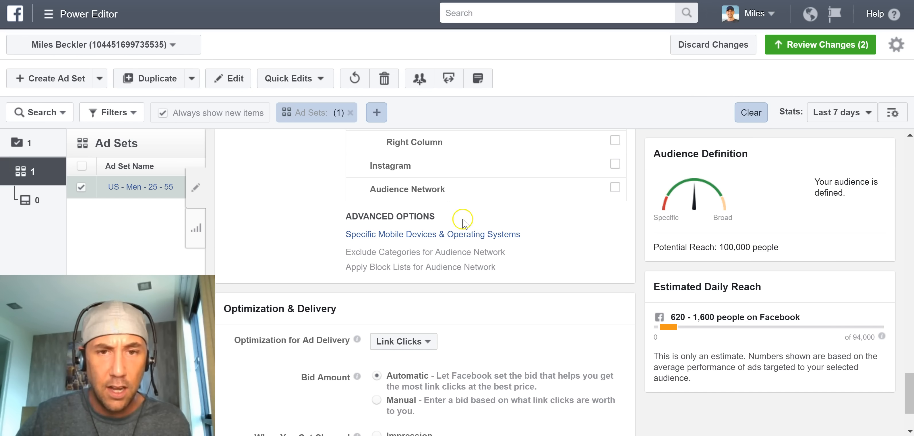
left_click_drag(909, 391, 908, 372)
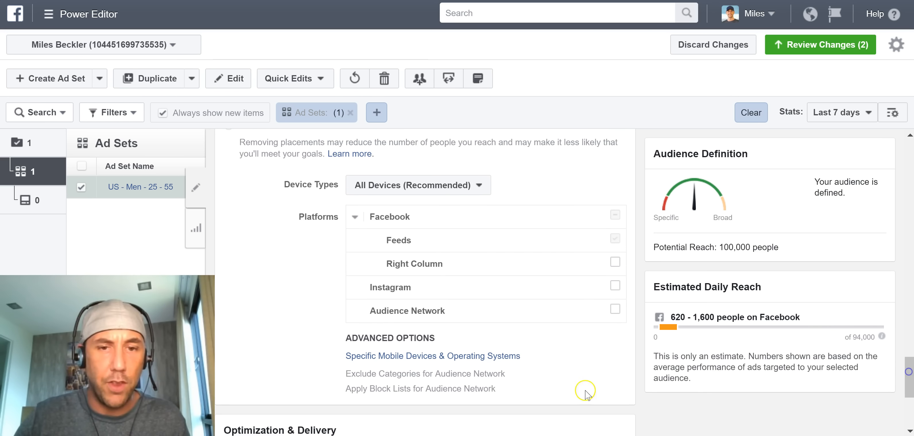
left_click(379, 356)
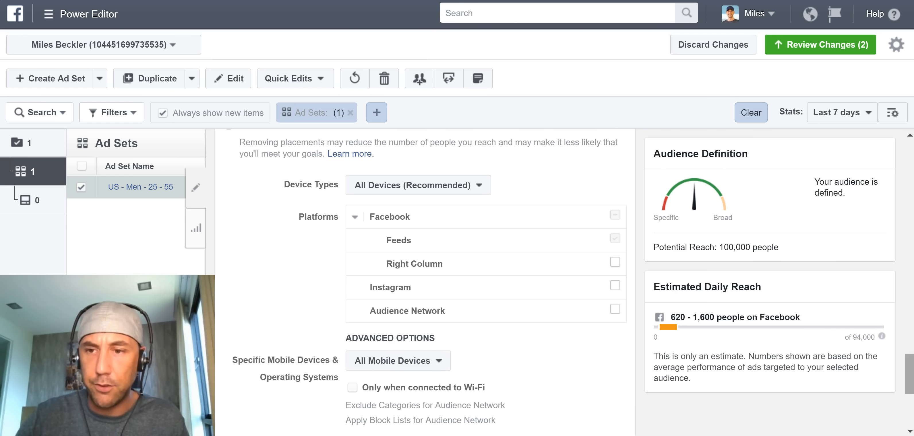
left_click_drag(909, 357, 909, 364)
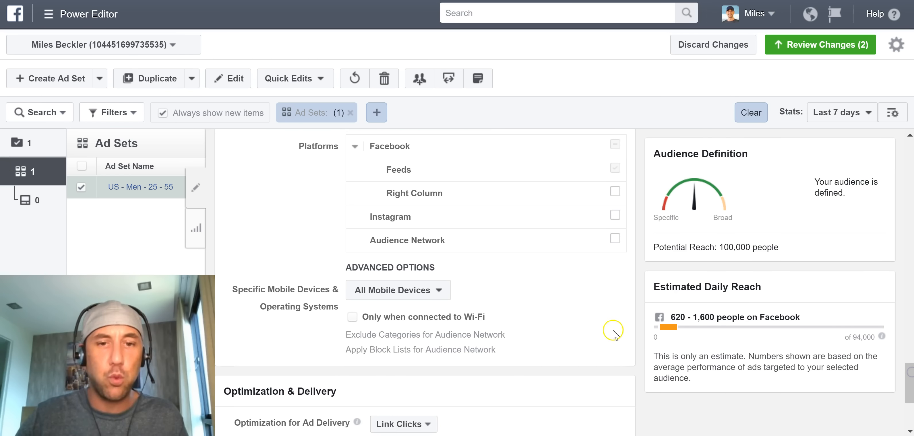
left_click(439, 295)
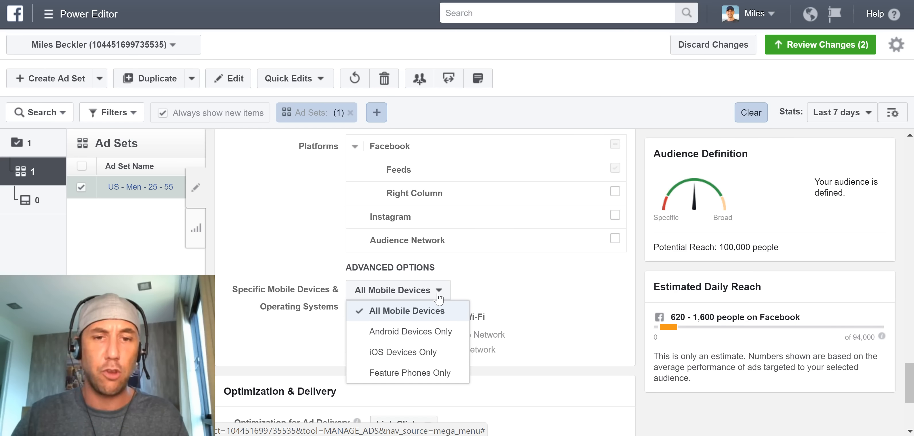
left_click(435, 353)
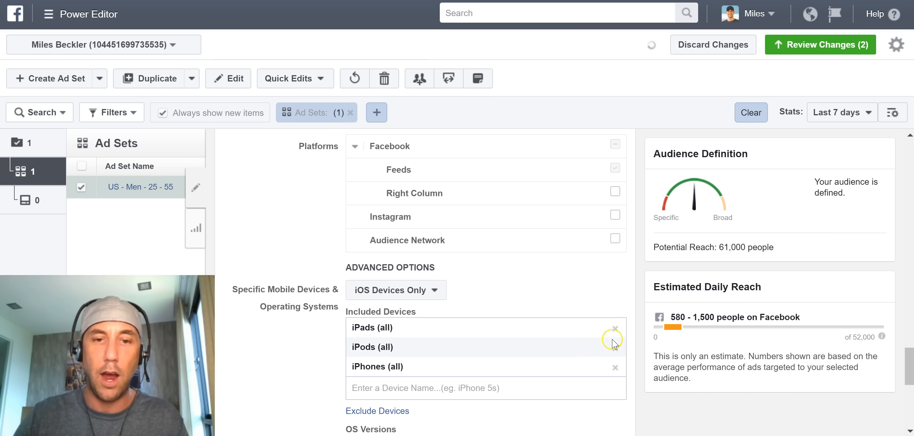
left_click(616, 329)
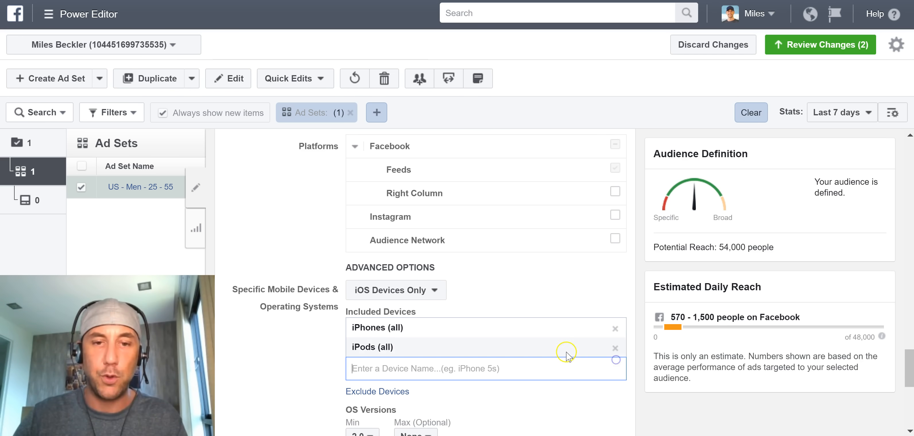
left_click(615, 348)
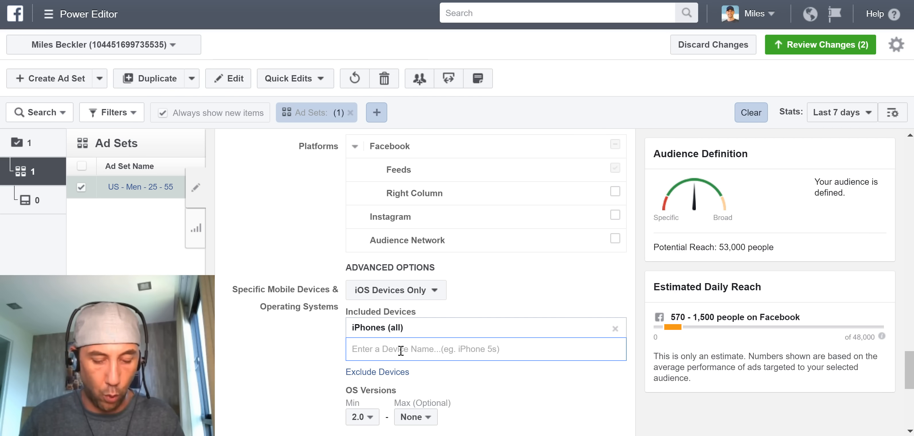
Include the Apple iPhone 5, 5c and 5s devices, removing the mistakenly added Apple iPod Touch 5th Generation.
type("5")
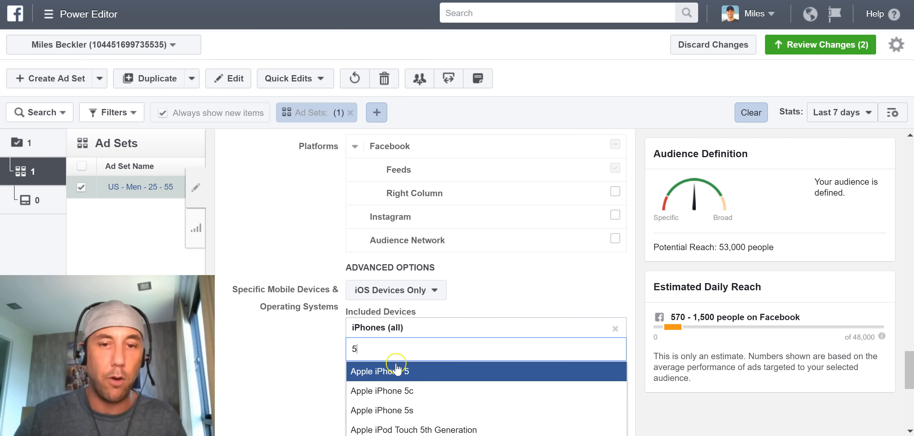
left_click(401, 371)
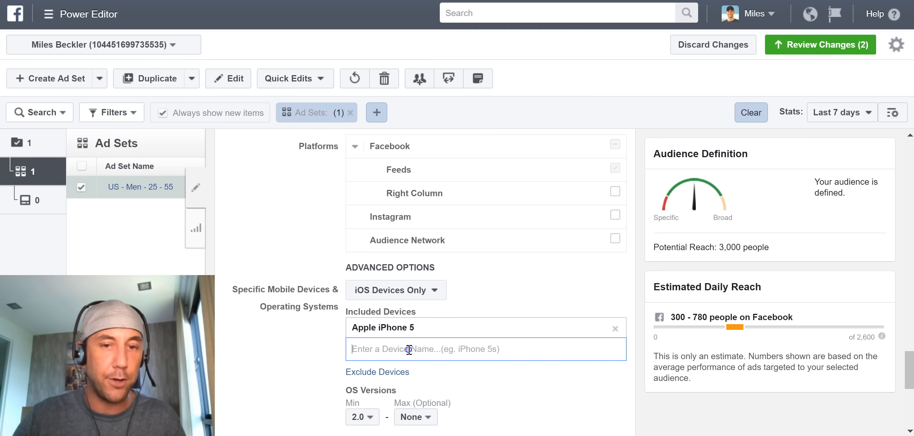
type("5")
left_click(404, 372)
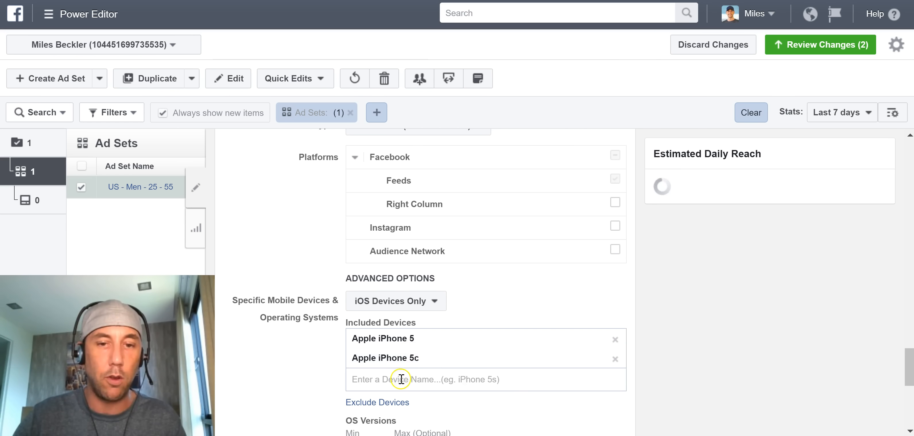
type("5")
left_click(400, 407)
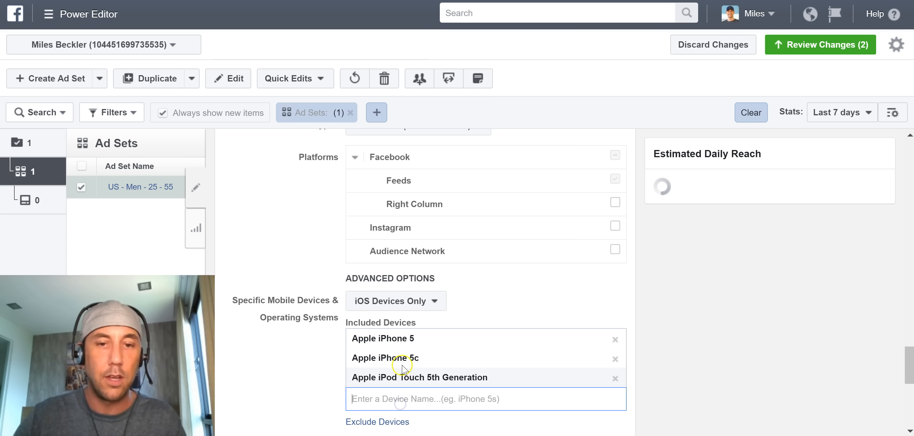
type("5")
left_click(394, 410)
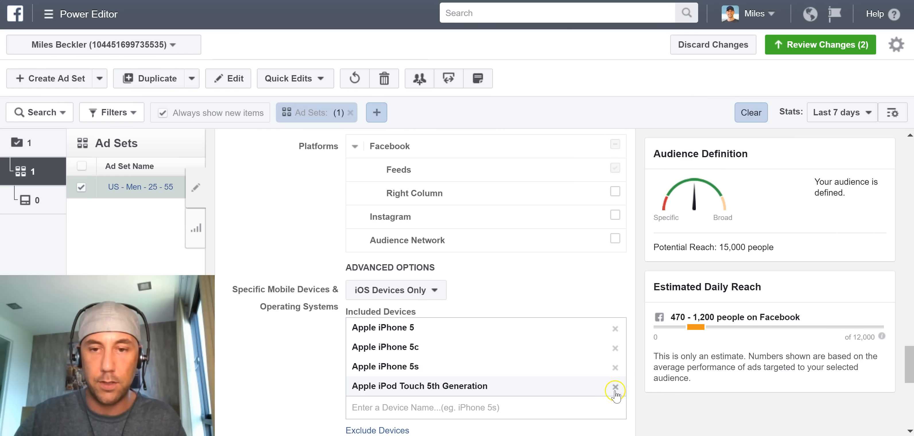
left_click(615, 386)
Add Apple iPhone 6, 6 Plus, 6s and 6s Plus to the included devices.
left_click(477, 402)
type("6")
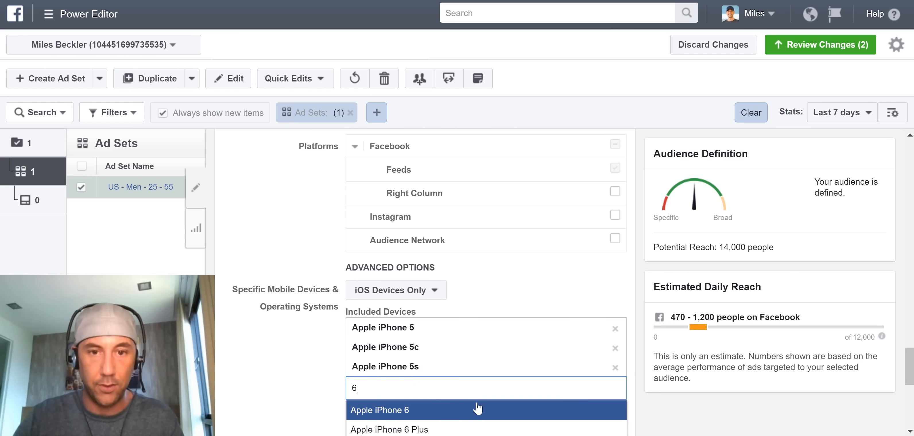
left_click(449, 411)
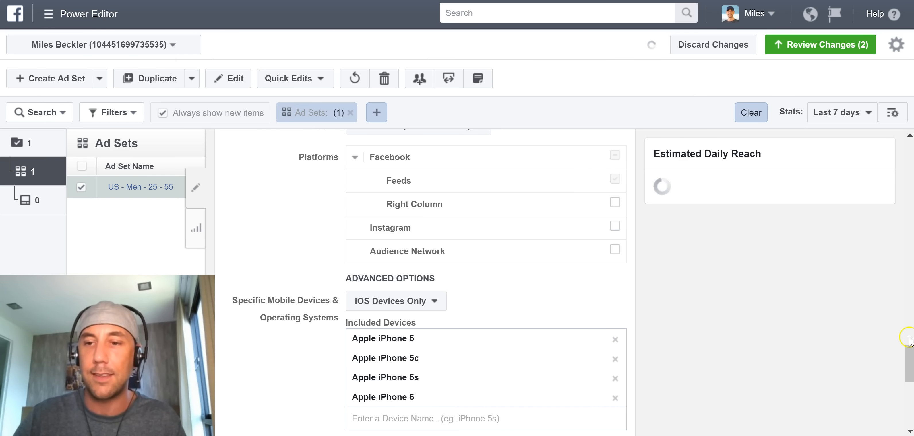
left_click_drag(910, 358, 911, 367)
left_click(525, 292)
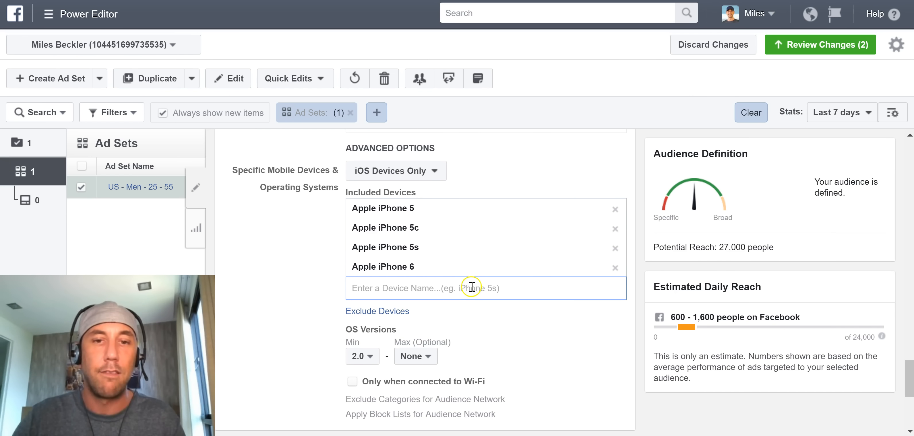
type("6")
left_click(459, 312)
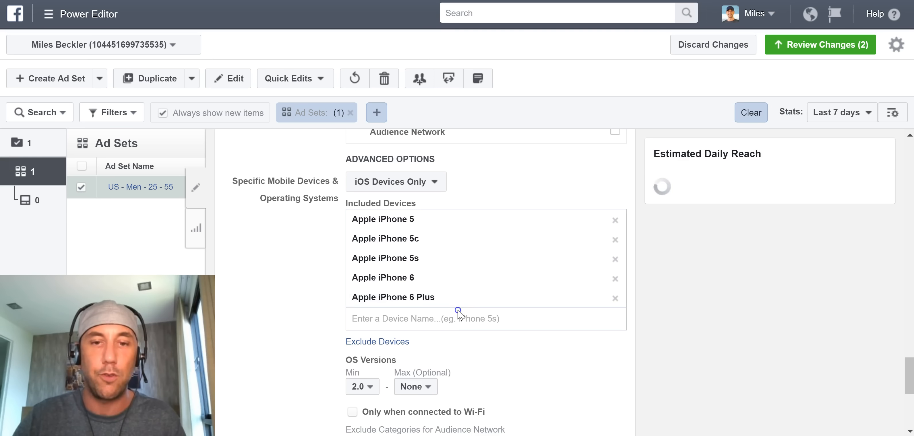
type("6")
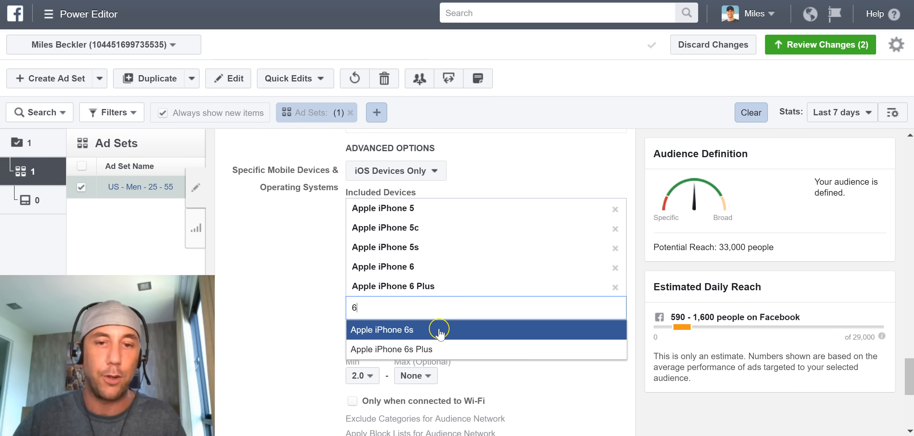
left_click(442, 321)
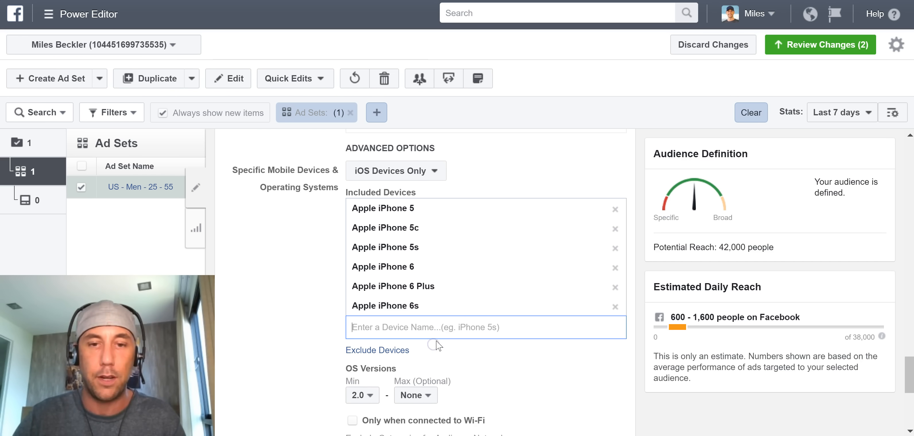
type("6")
left_click(434, 348)
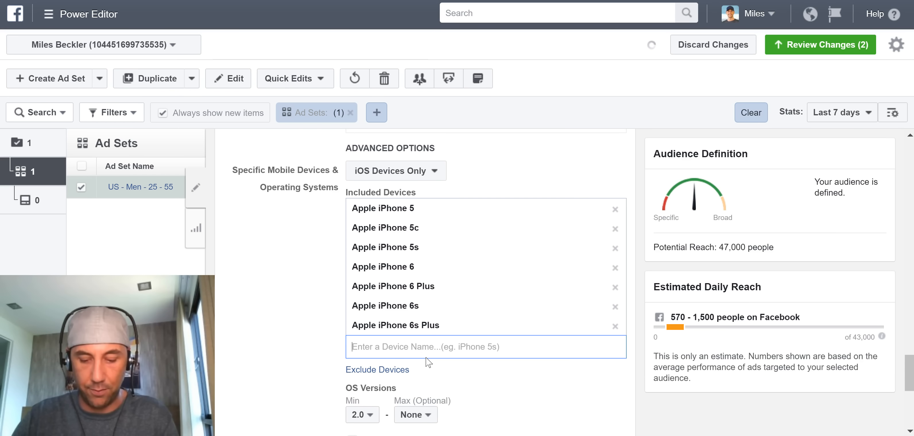
Add Apple iPhone 7 and 7 Plus to the included devices and check the audience's potential reach.
left_click(427, 349)
type("7")
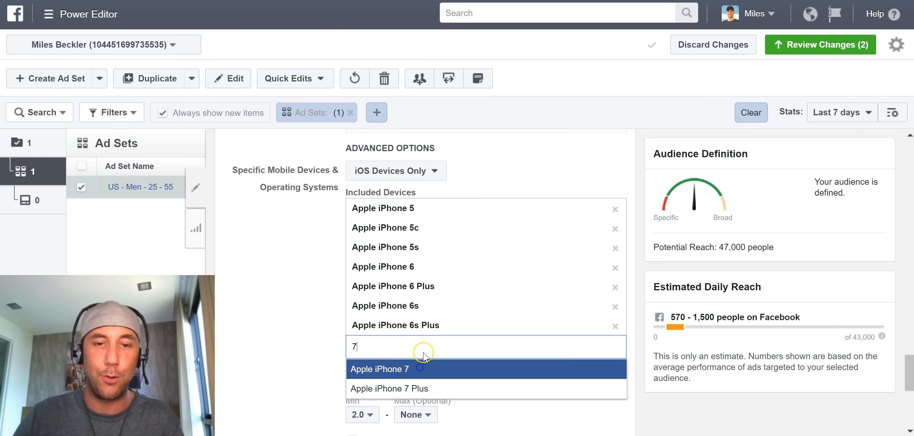
left_click(426, 367)
type("7")
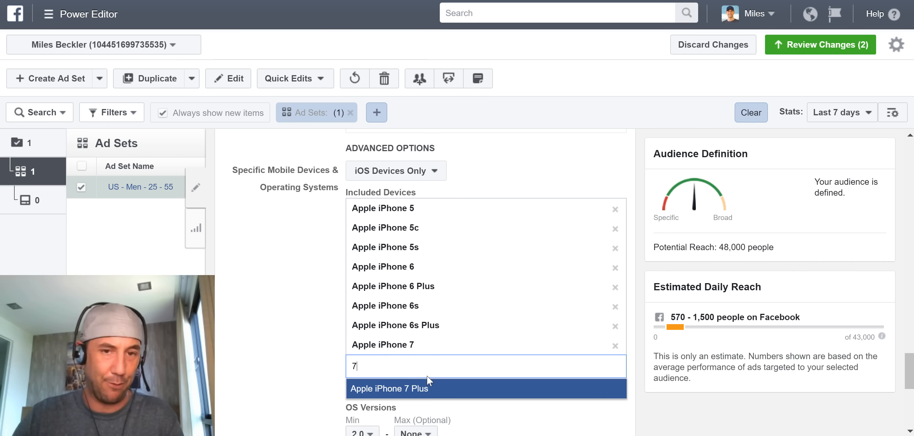
left_click(427, 390)
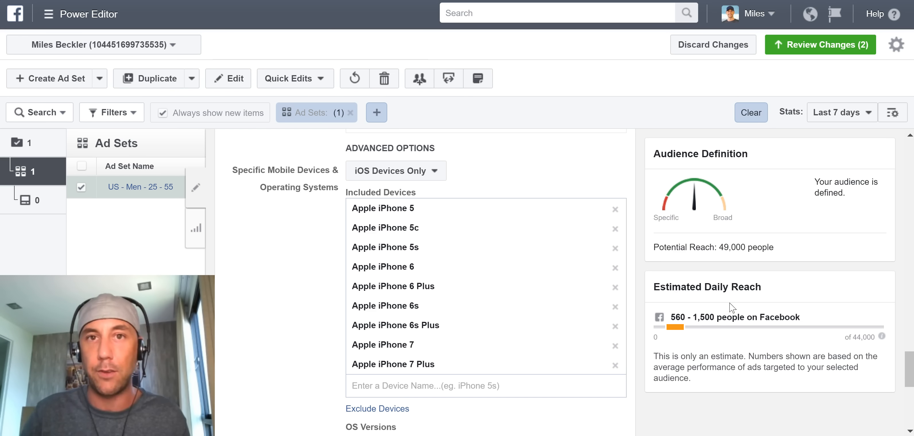
left_click_drag(719, 247, 656, 253)
left_click(769, 250)
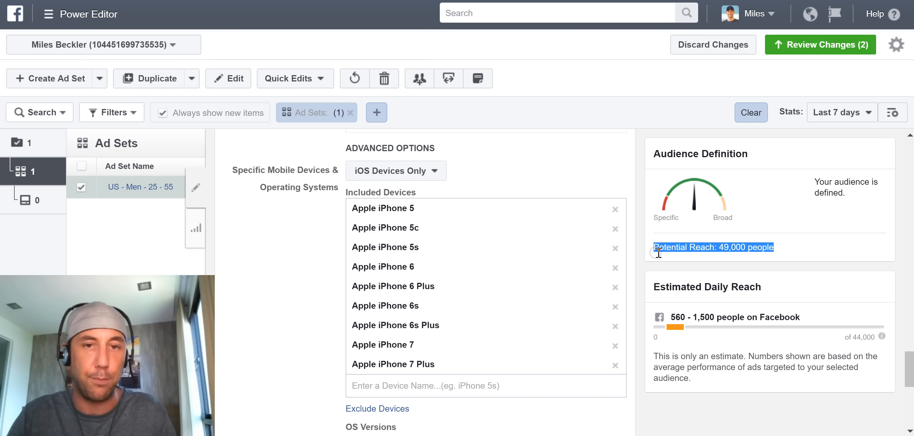
Set the specific mobile devices targeting to All Mobile Devices and check the audience's potential reach.
left_click(434, 173)
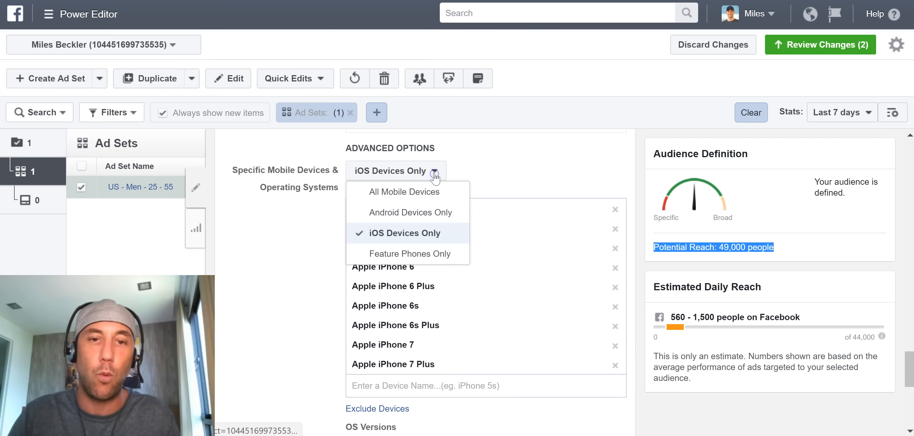
left_click(431, 193)
left_click_drag(716, 246, 812, 253)
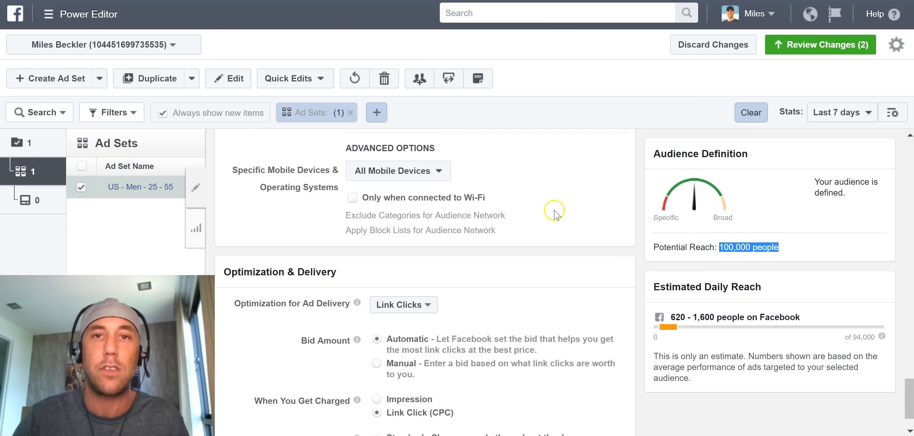
left_click(742, 246)
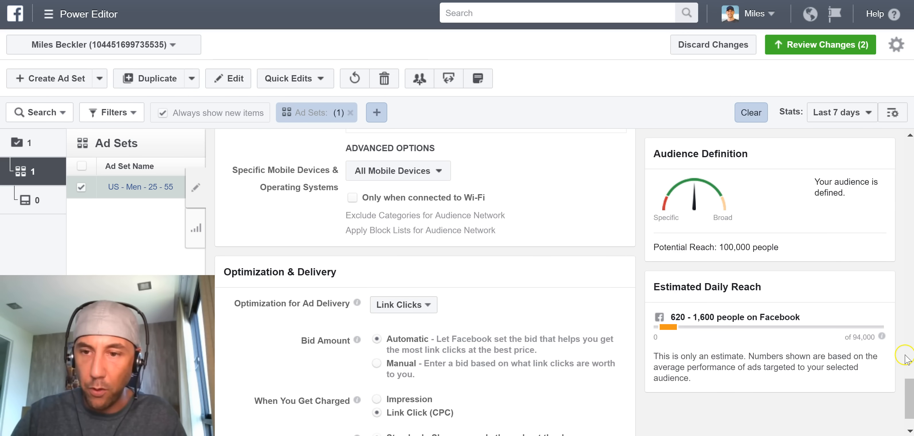
Switch the bid amount to Manual and set it to $0.85 per link click.
scroll(905, 398, "down", 2)
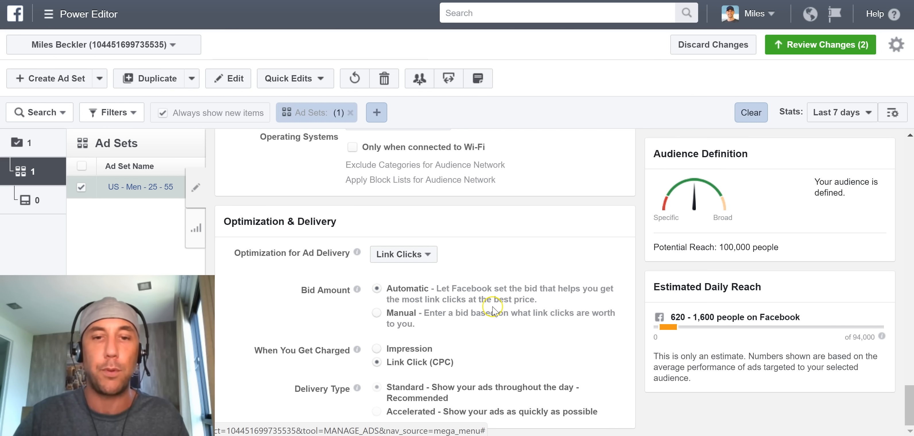
left_click(376, 313)
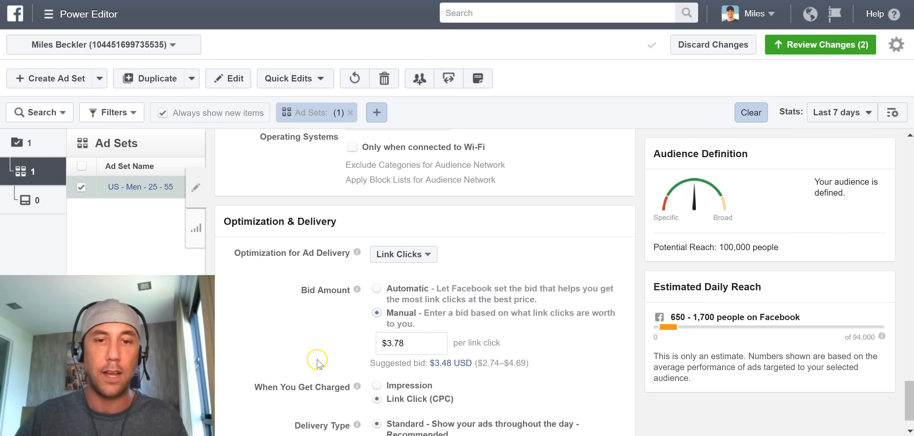
left_click_drag(404, 343, 382, 346)
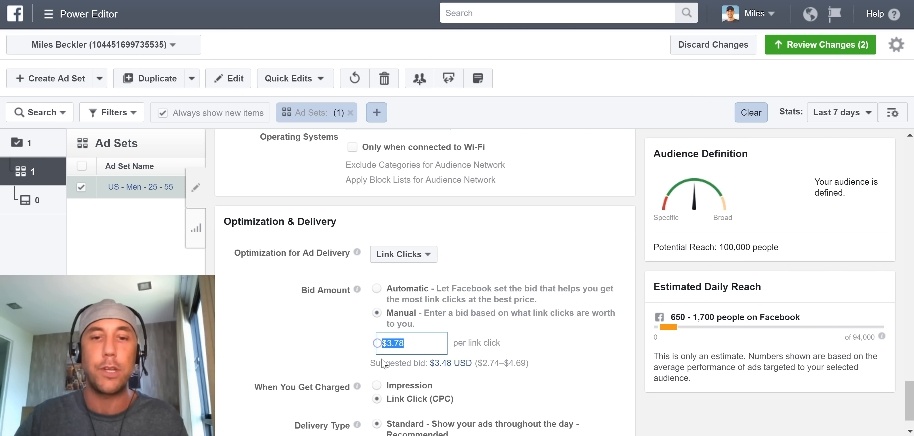
left_click(335, 351)
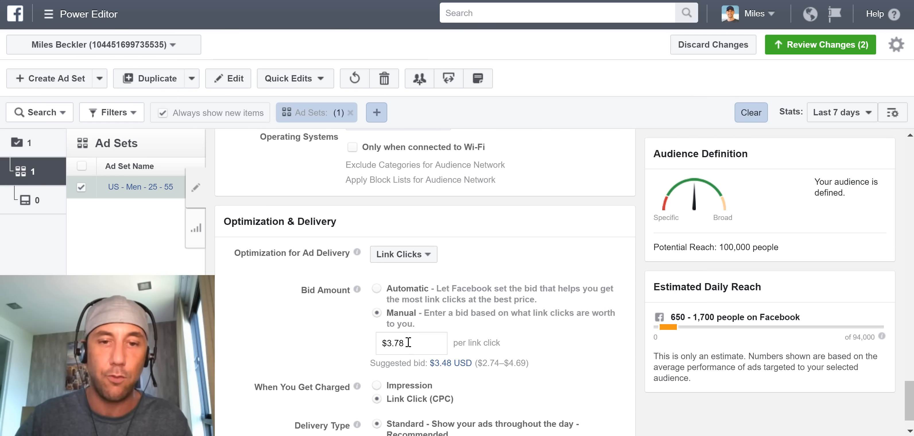
left_click_drag(409, 344, 389, 344)
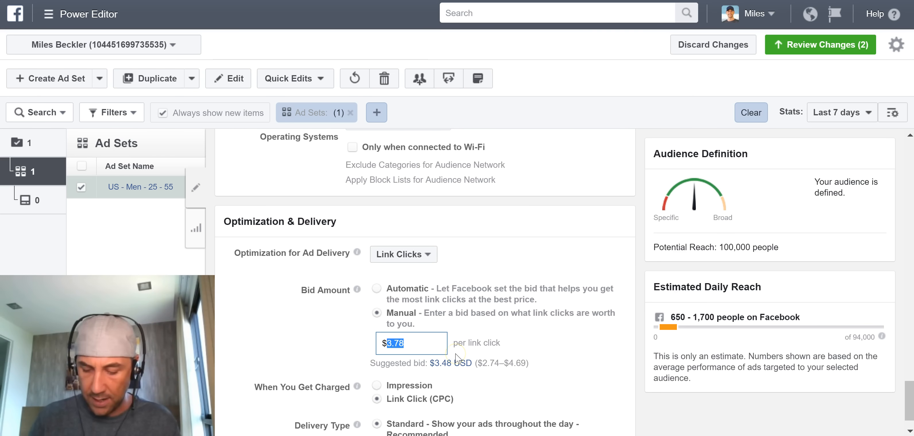
type(".")
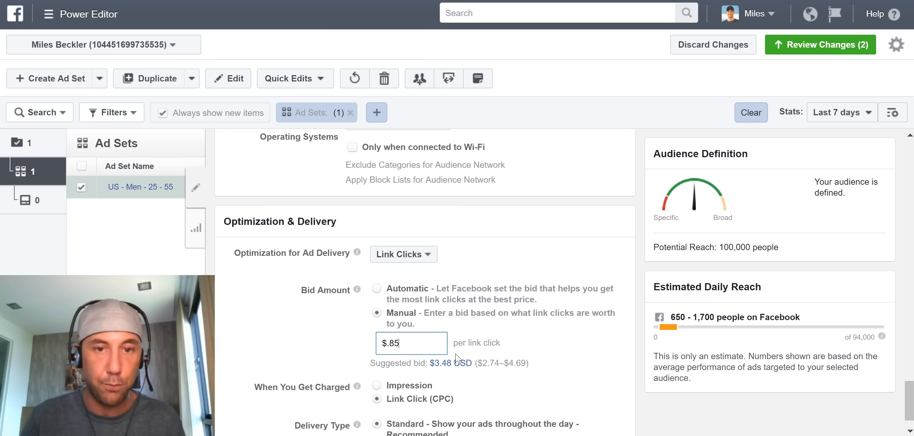
triple_click(529, 363)
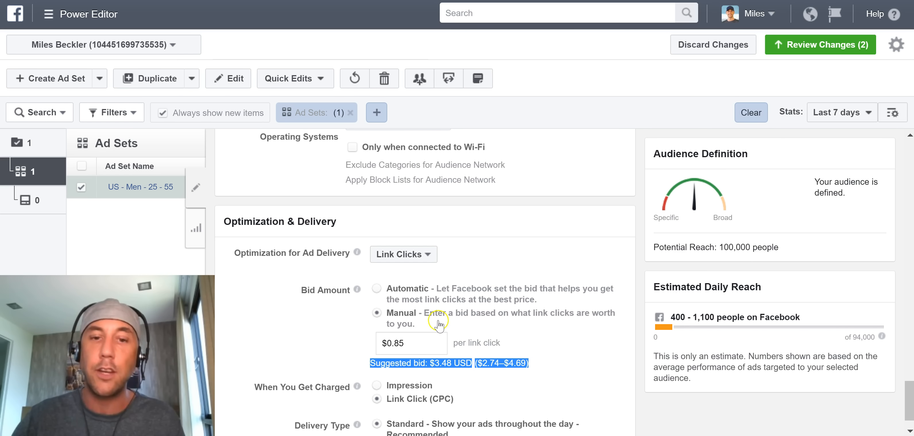
left_click(345, 326)
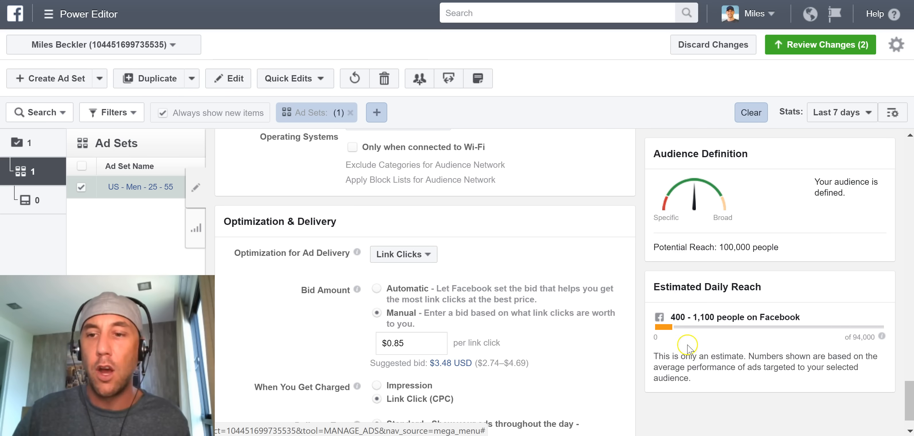
Review the Standard and Accelerated delivery types with the manual bid, keeping Standard selected.
left_click_drag(910, 399, 910, 404)
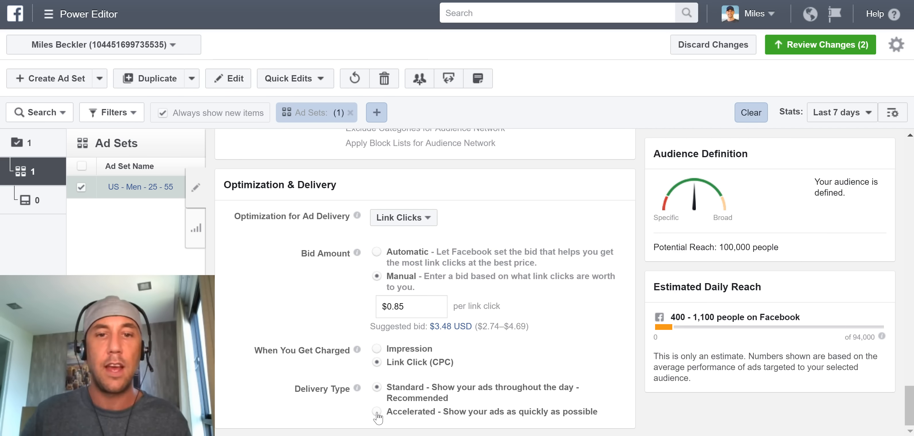
left_click(401, 307)
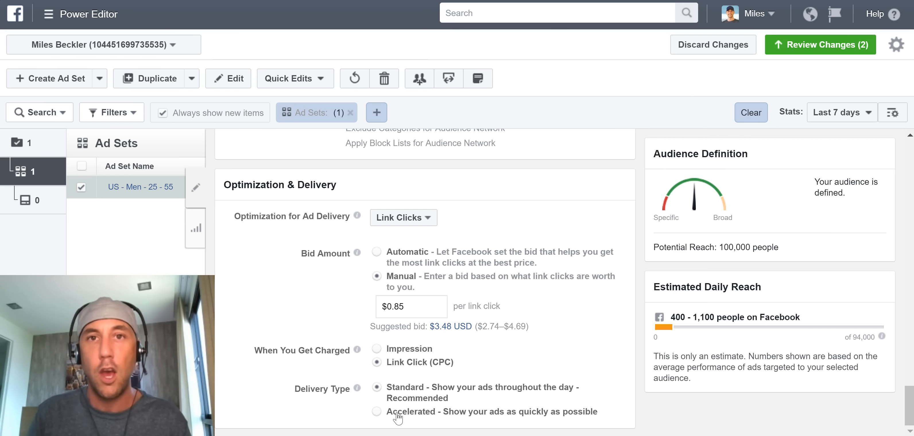
left_click(379, 388)
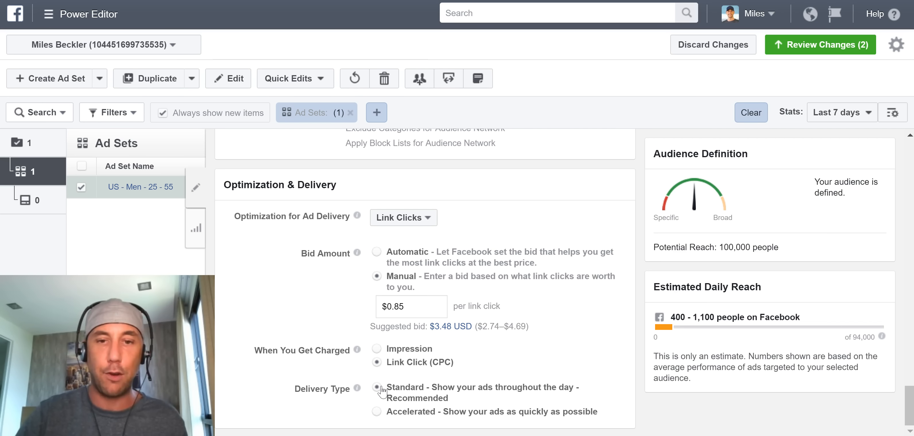
left_click_drag(477, 326, 535, 326)
left_click(552, 329)
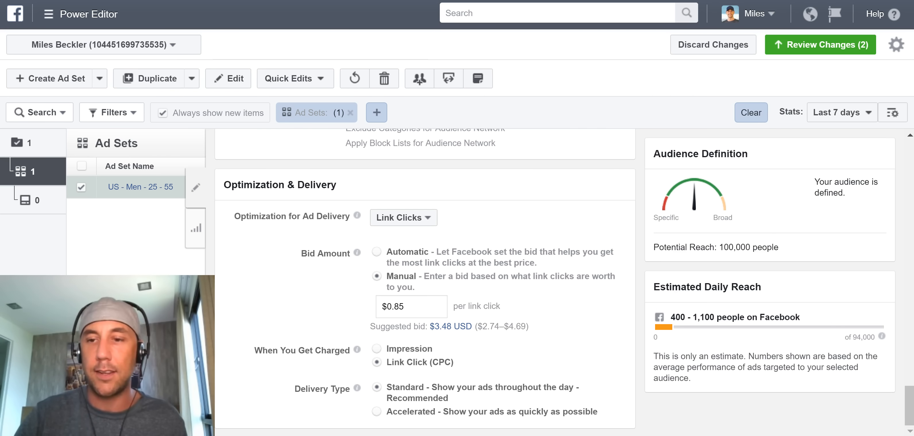
Review the list of included interests under Detailed Targeting.
left_click_drag(903, 411, 892, 312)
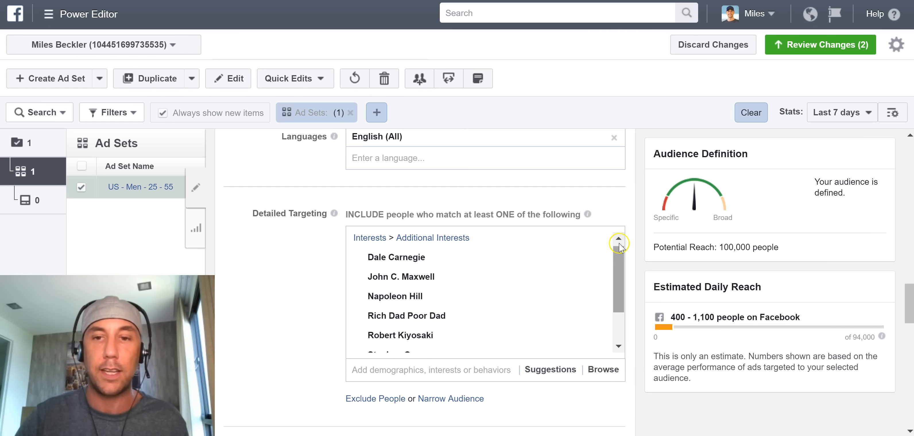
left_click_drag(619, 262, 620, 287)
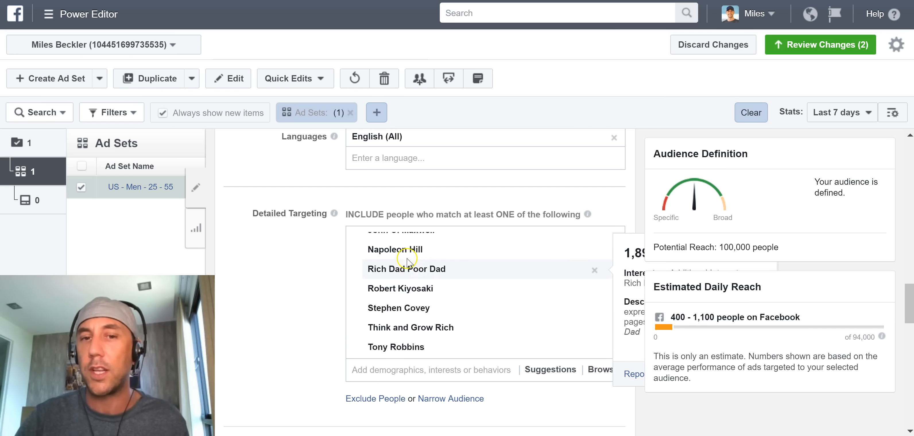
mouse_move(451, 294)
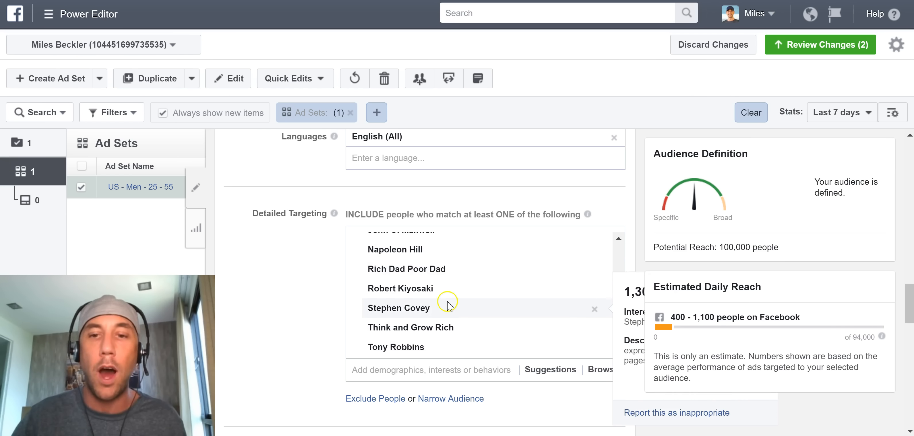
Compare the manual bid with the suggested bid range in Optimization & Delivery and review the charging and delivery settings.
left_click_drag(909, 302, 910, 399)
left_click_drag(425, 346, 532, 346)
left_click(547, 350)
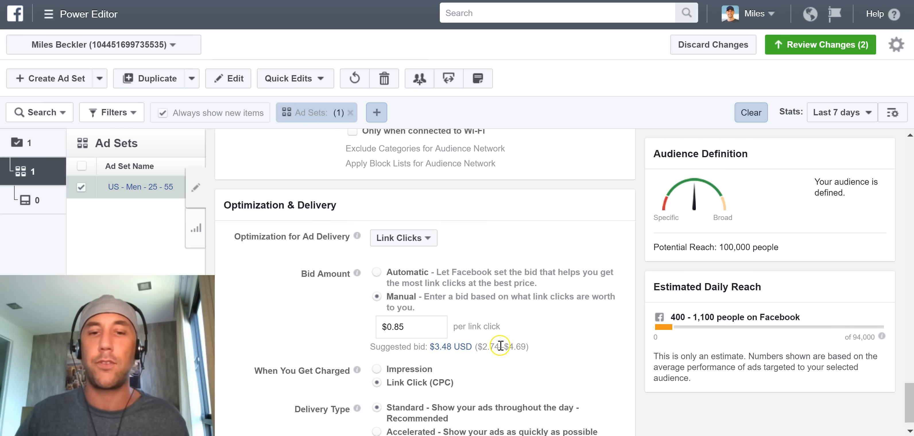
left_click_drag(533, 347, 480, 349)
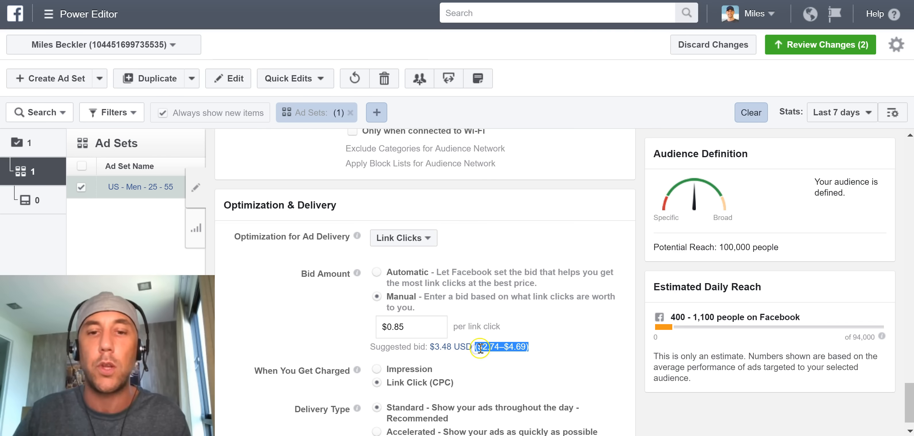
left_click(533, 348)
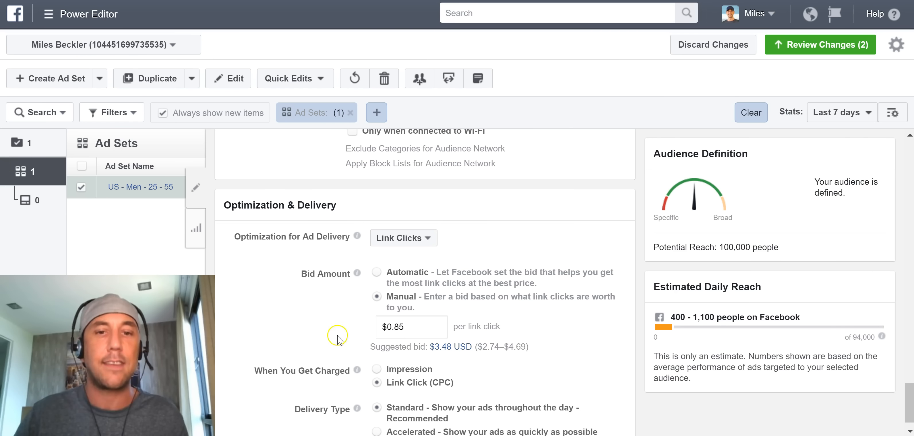
left_click(401, 324)
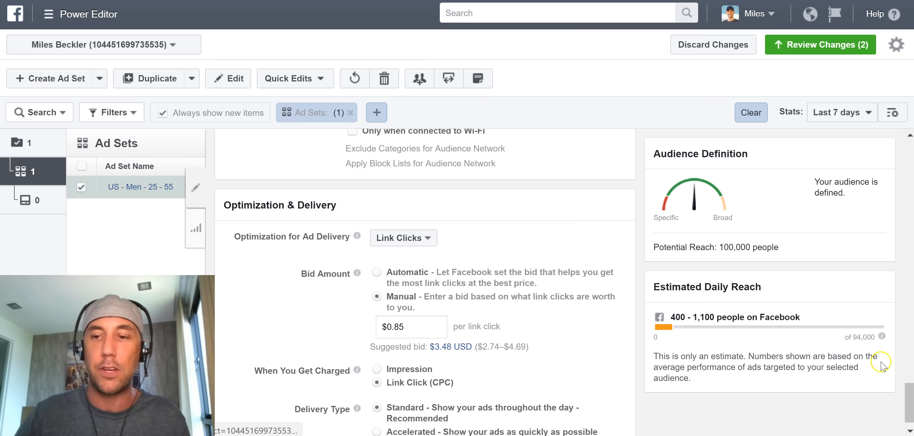
scroll(906, 394, "down", 1)
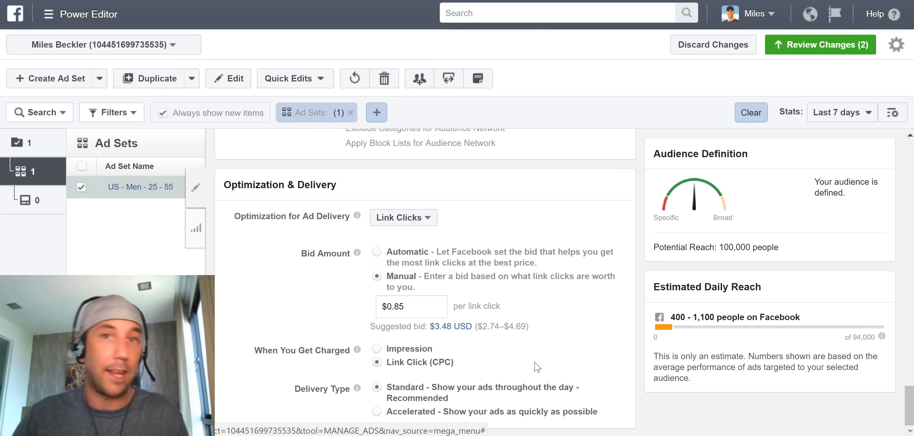
left_click(555, 353)
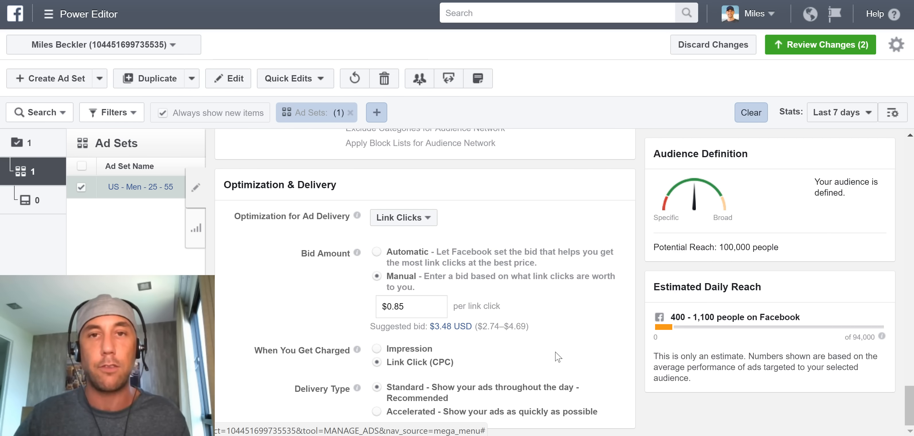
left_click(521, 341)
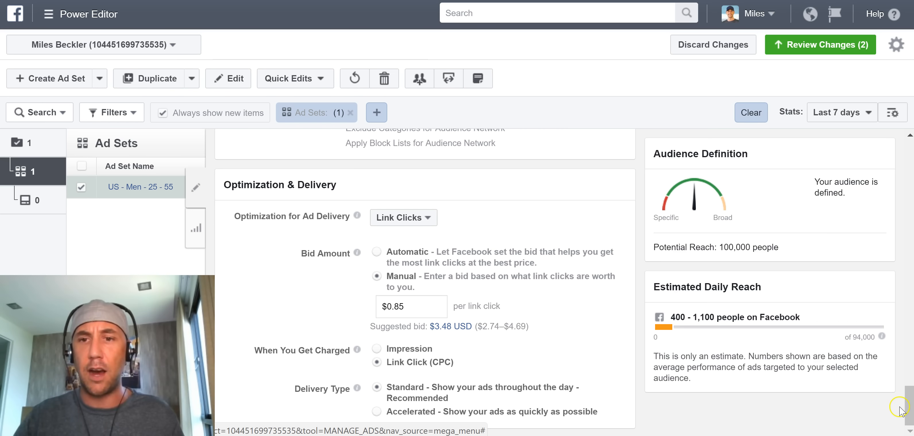
Rename the ad set to "US-GB-AU - All - 45-64 - Iphone 5+".
left_click_drag(909, 400, 905, 286)
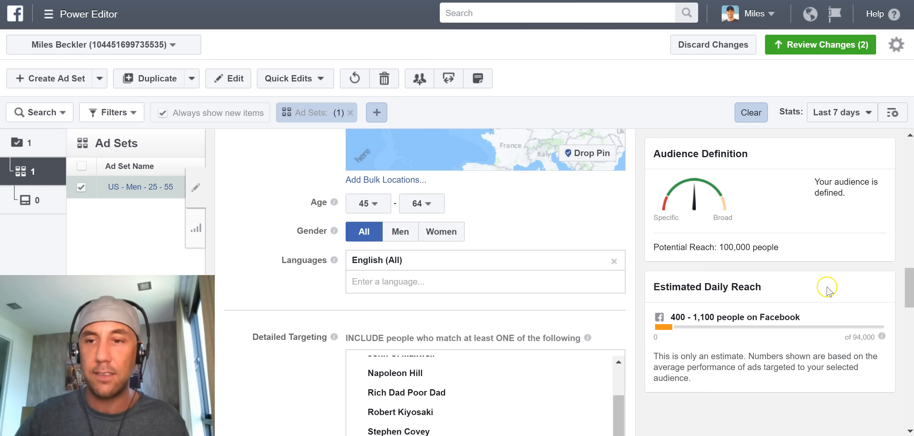
left_click_drag(907, 286, 908, 148)
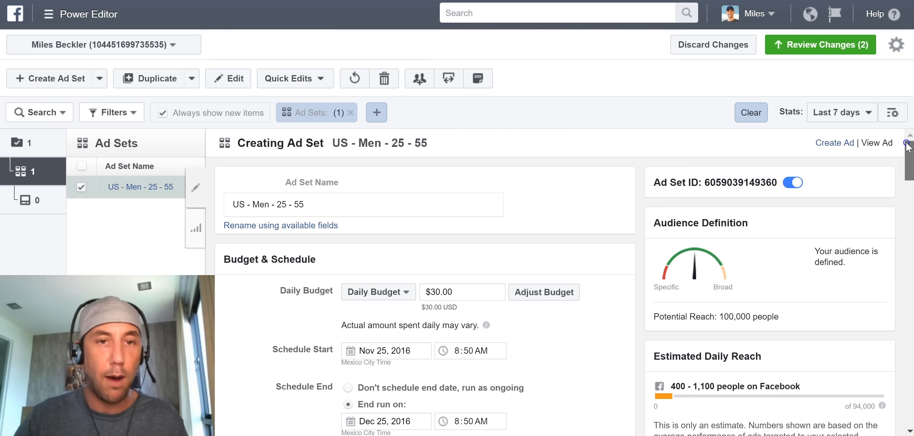
left_click(308, 196)
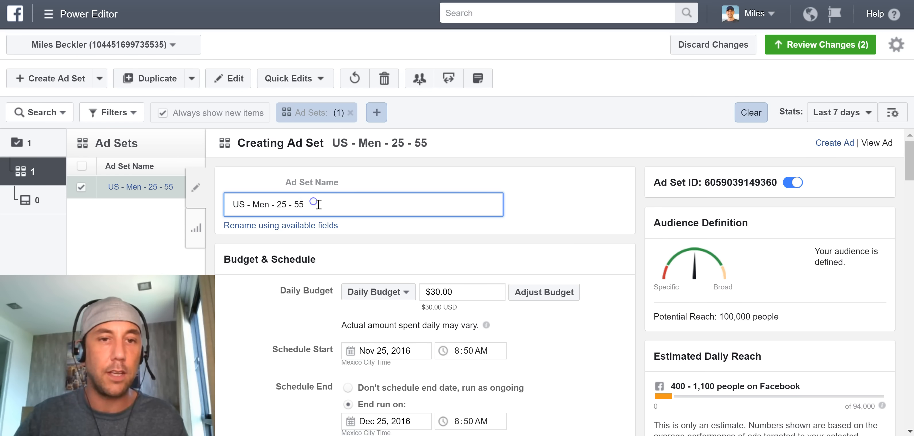
left_click_drag(333, 208, 218, 207)
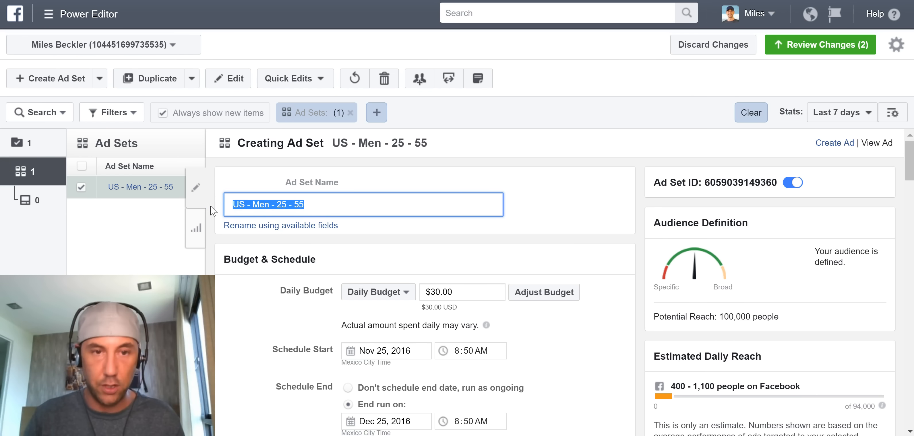
type("US-GB")
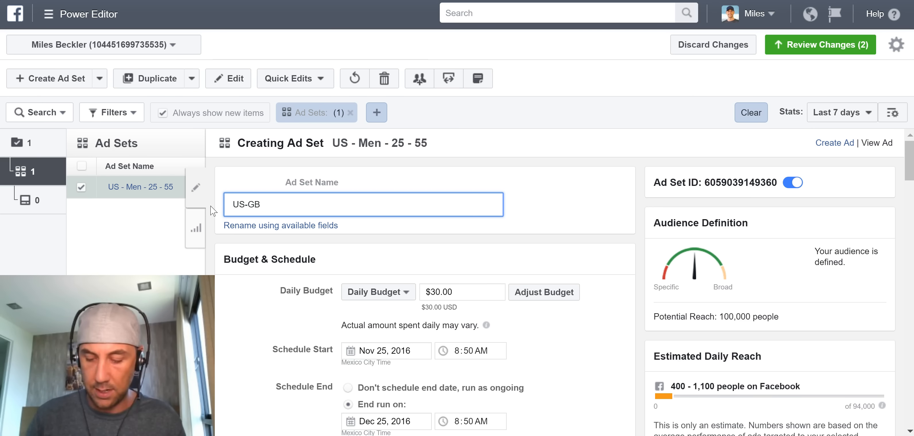
type("-AU - All - ")
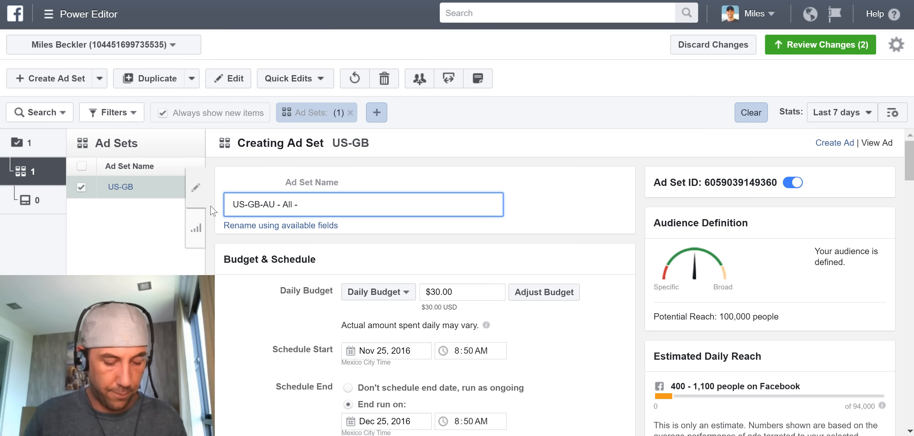
type("45-")
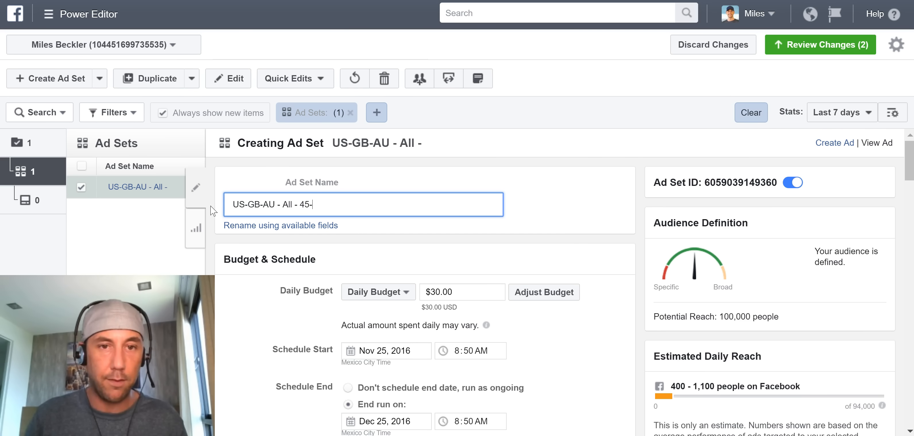
type("64")
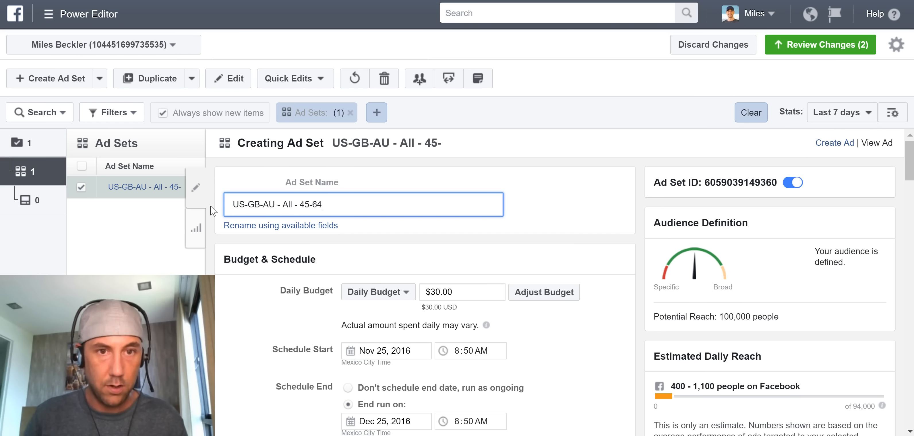
type(" - Iphone 5+")
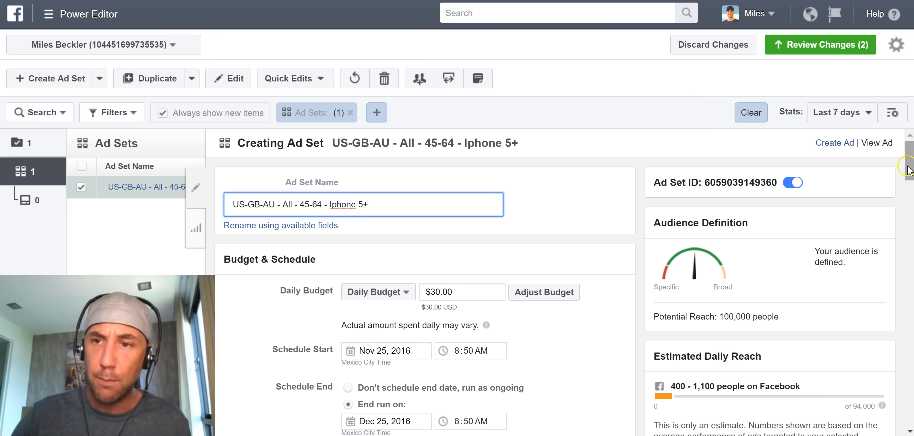
scroll(911, 178, "down", 1)
left_click_drag(911, 177, 895, 158)
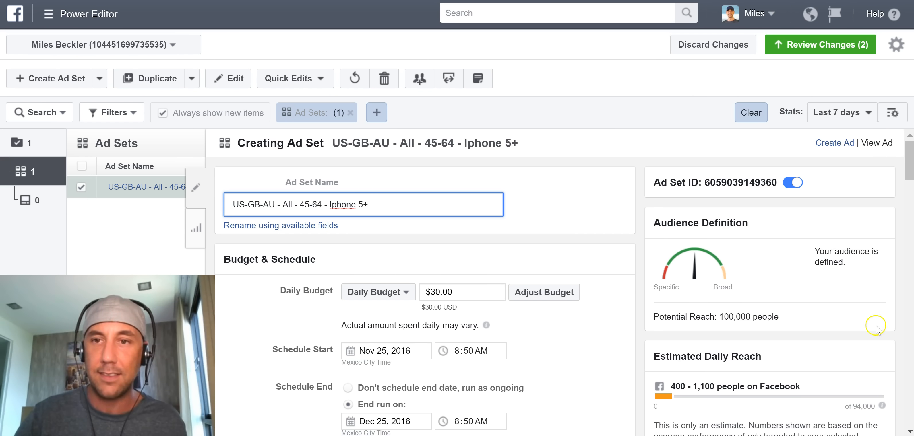
mouse_move(910, 168)
left_mouse_down()
mouse_move(910, 432)
mouse_move(910, 161)
left_mouse_up()
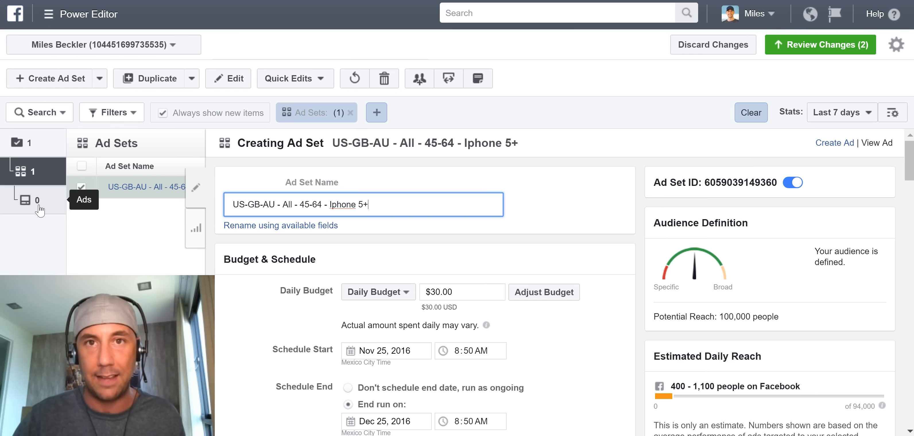
left_click(30, 213)
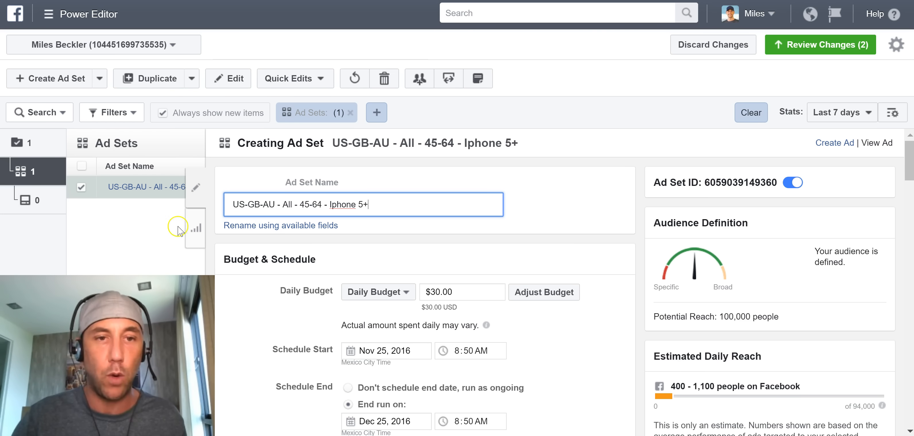